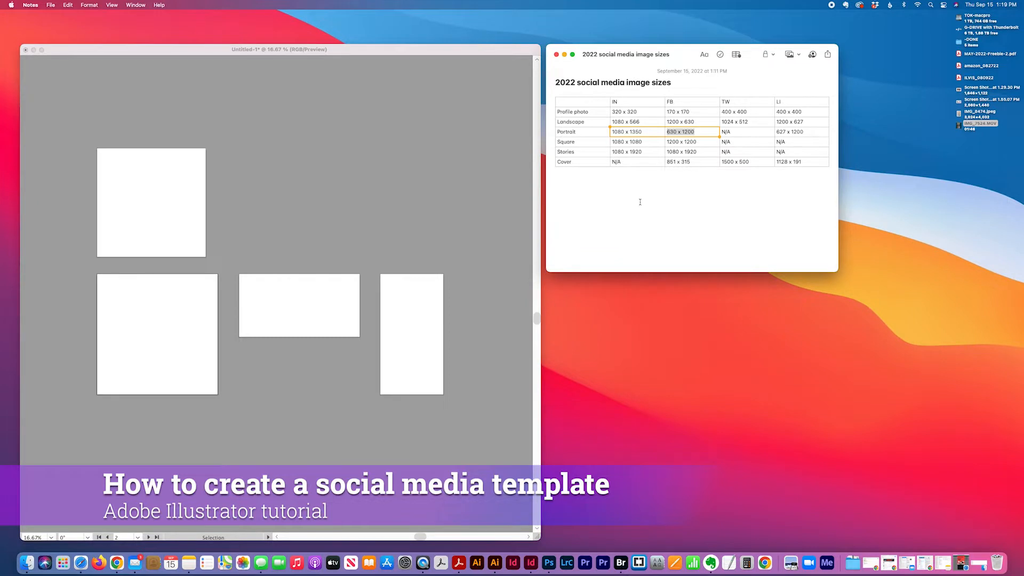
pyautogui.scroll(2, 372, 102)
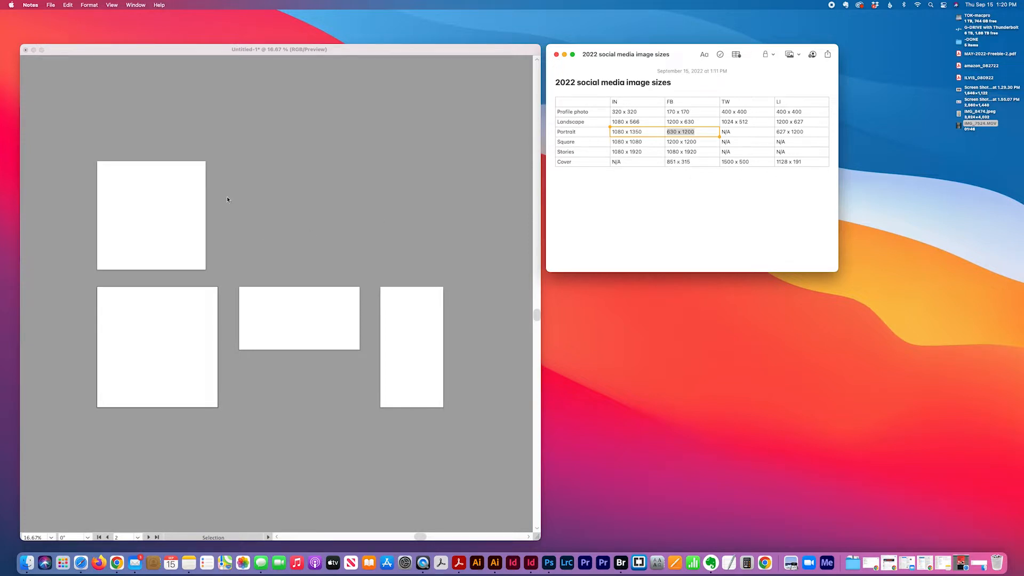
pyautogui.click(251, 197)
pyautogui.click(645, 217)
pyautogui.click(356, 200)
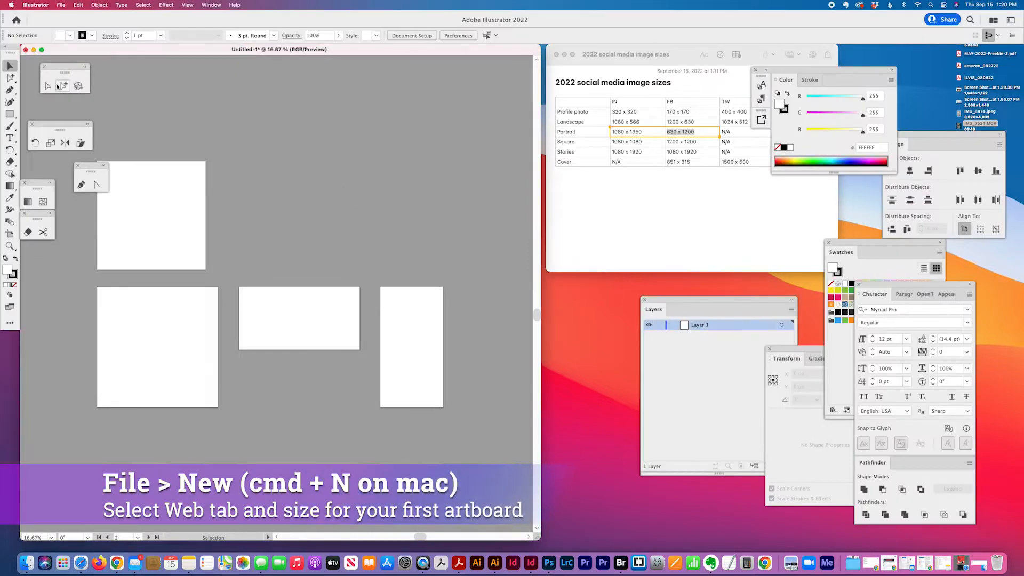
pyautogui.scroll(-2, 160, 123)
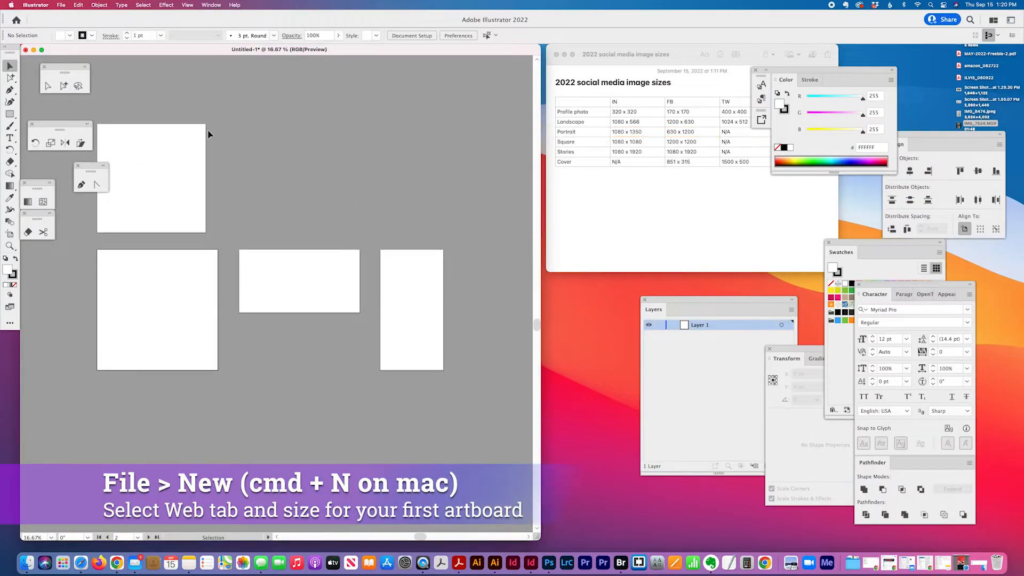
pyautogui.click(664, 208)
pyautogui.click(173, 135)
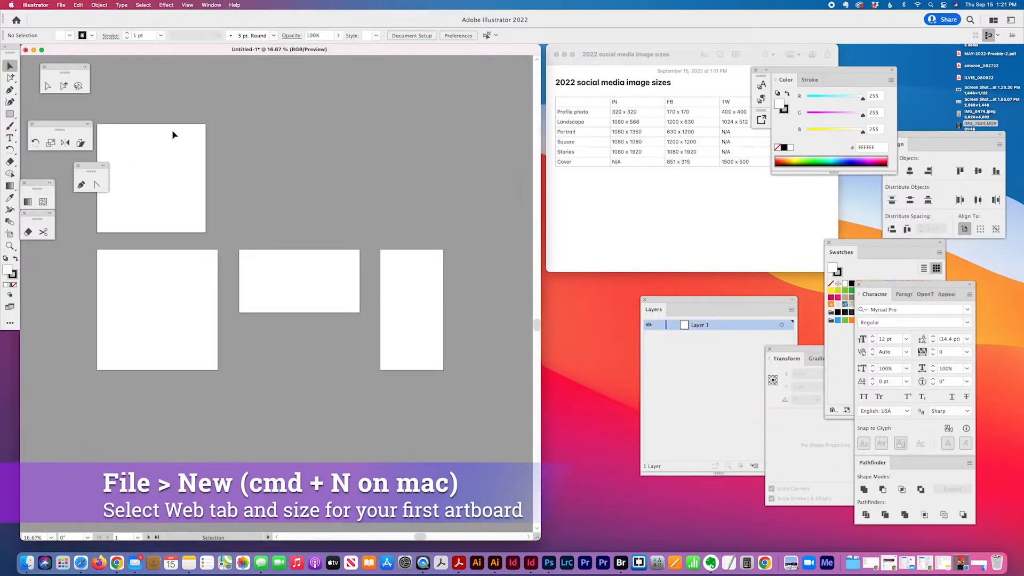
# - Draw a new artboard about 1221 × 733 px beside the IN-1080x1080px artboard with the Artboard tool
pyautogui.click(9, 234)
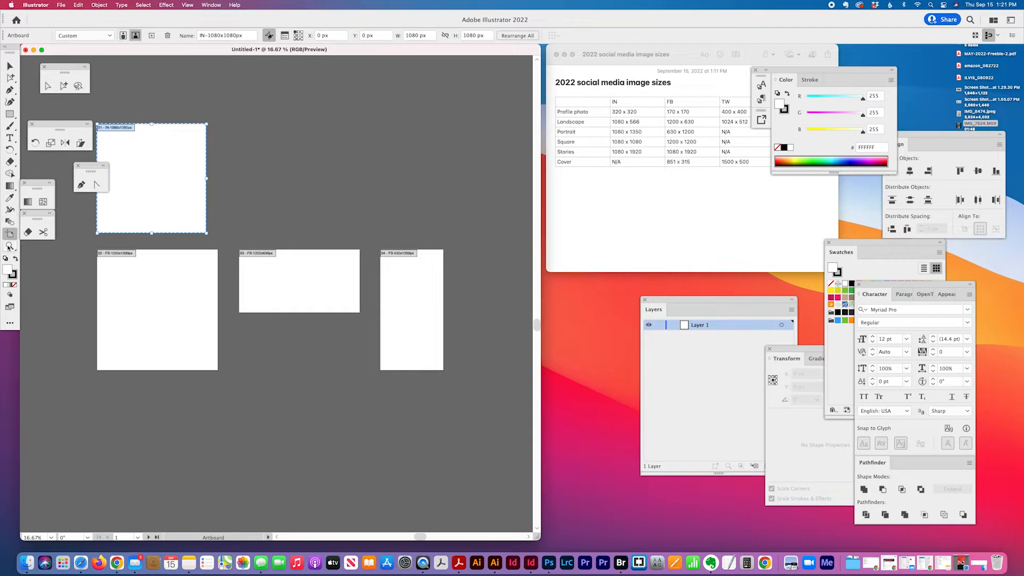
pyautogui.click(237, 126)
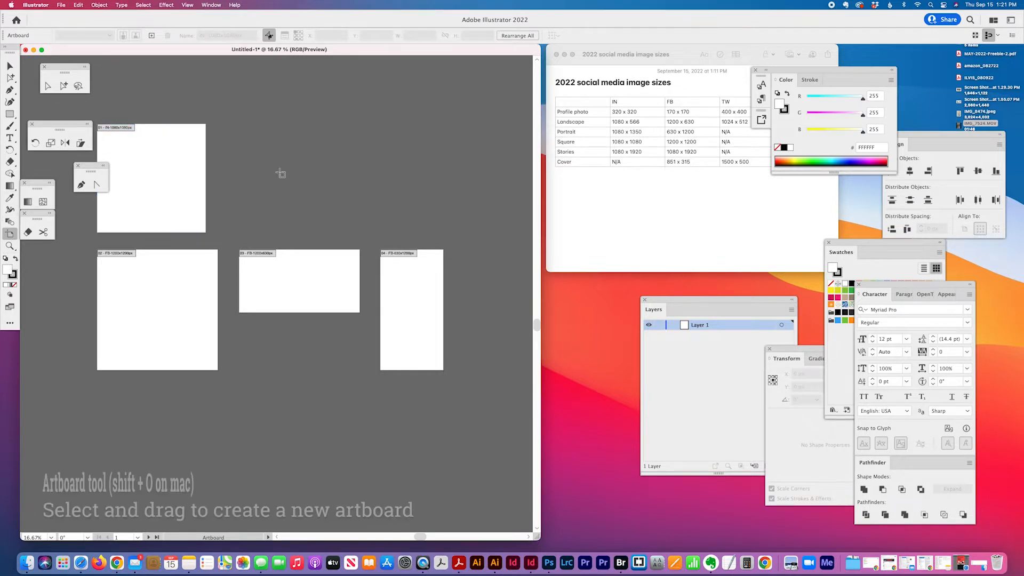
pyautogui.moveTo(238, 126); pyautogui.dragTo(363, 199)
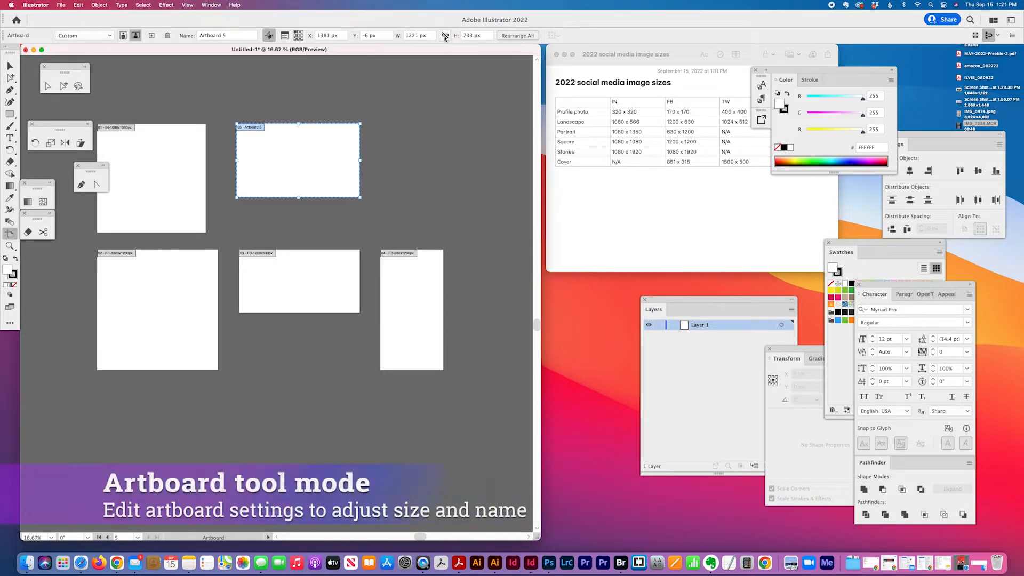
# - Set the new artboard's width to 1080 px and height to 566 px
pyautogui.click(419, 35)
pyautogui.write('1080')
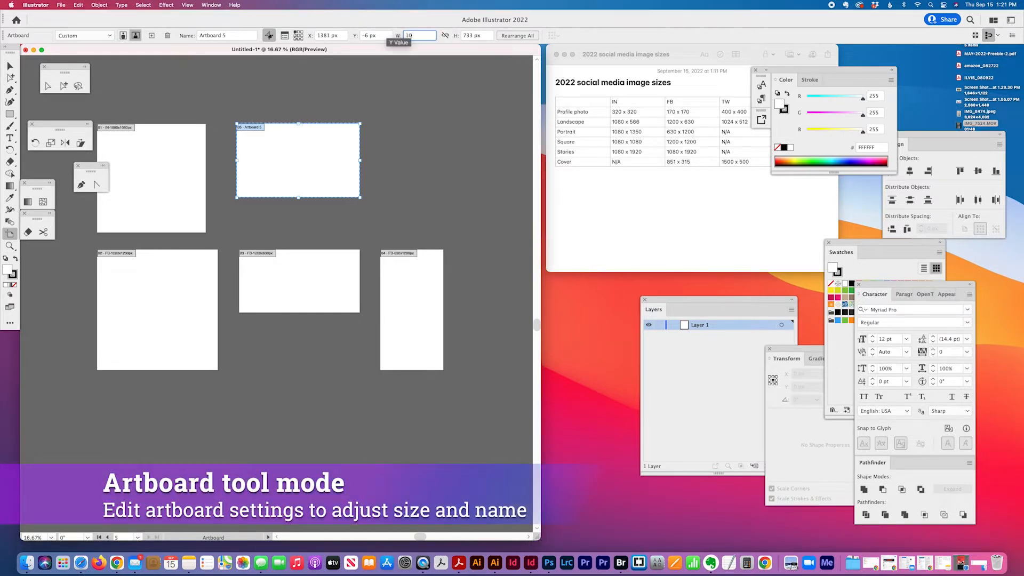
pyautogui.press('Tab')
pyautogui.write('56')
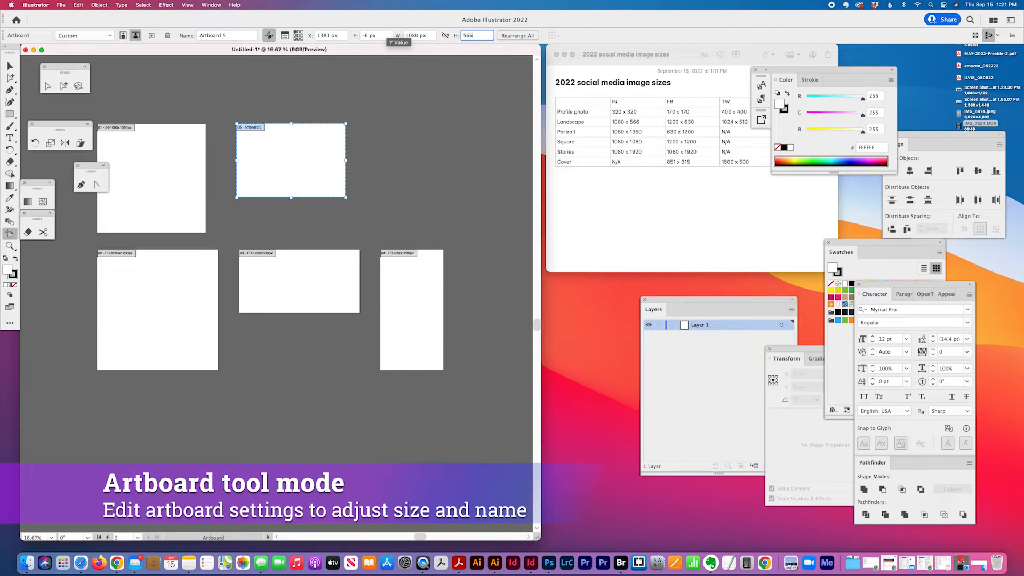
pyautogui.write('6')
pyautogui.press('Return')
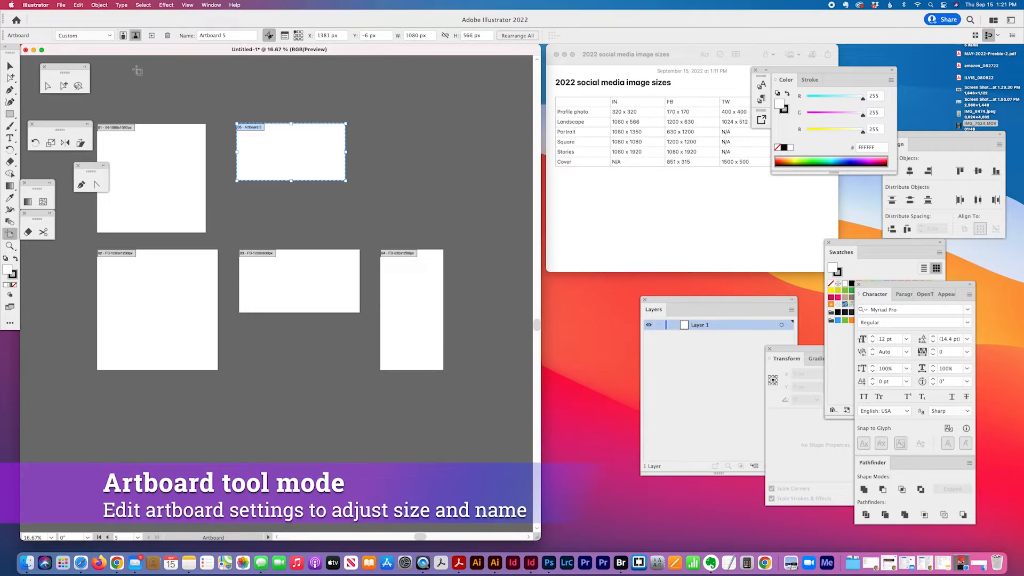
# - Rename the 1080 × 566 px artboard as IN-1080x566px
pyautogui.click(195, 35)
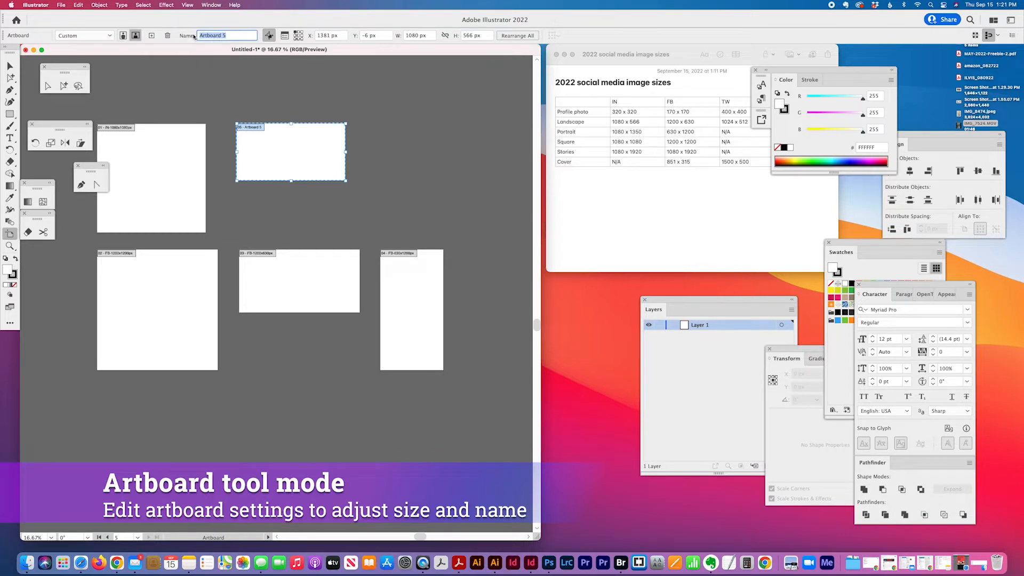
pyautogui.write('IN-1080x566')
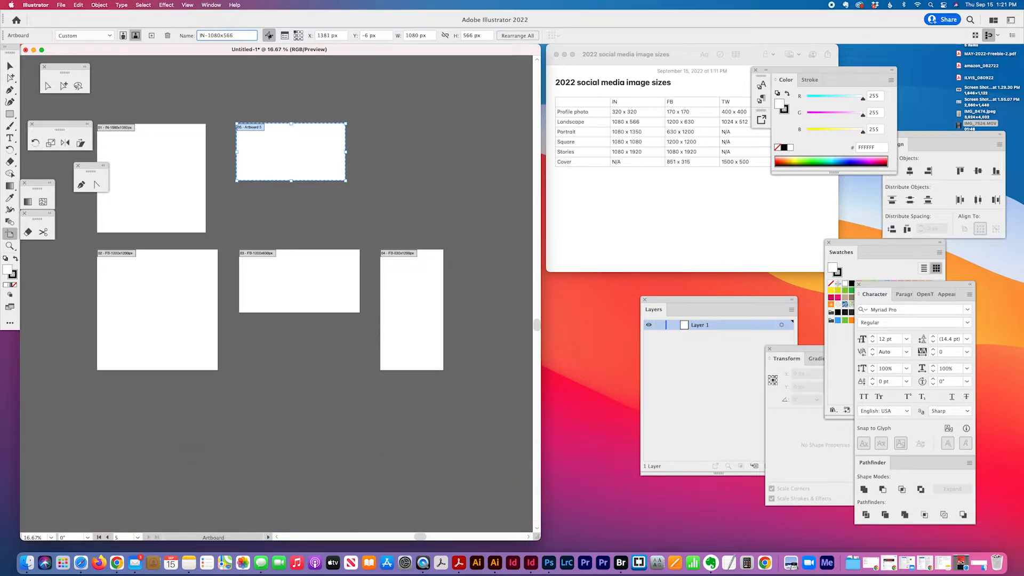
pyautogui.write('px')
pyautogui.press('Return')
# - Draw a third artboard in the Instagram row and set its size to 1080 × 1350 px
pyautogui.moveTo(378, 126); pyautogui.dragTo(445, 226)
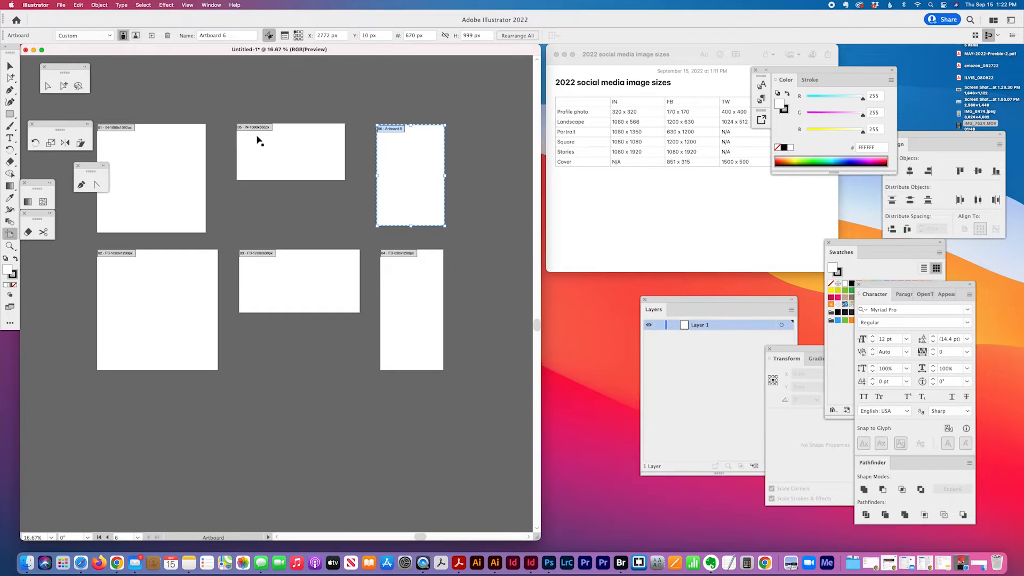
pyautogui.click(419, 35)
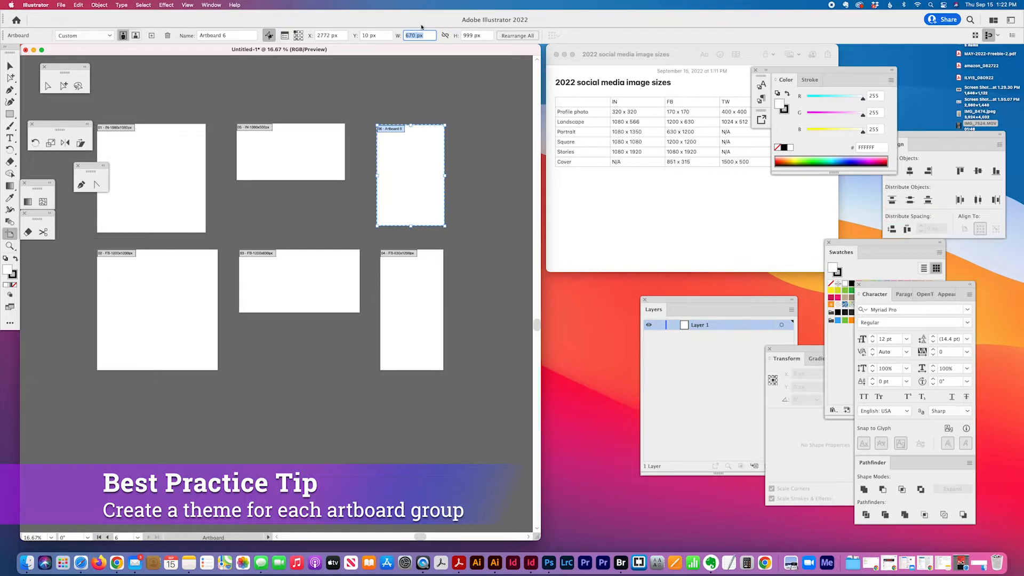
pyautogui.write('1080')
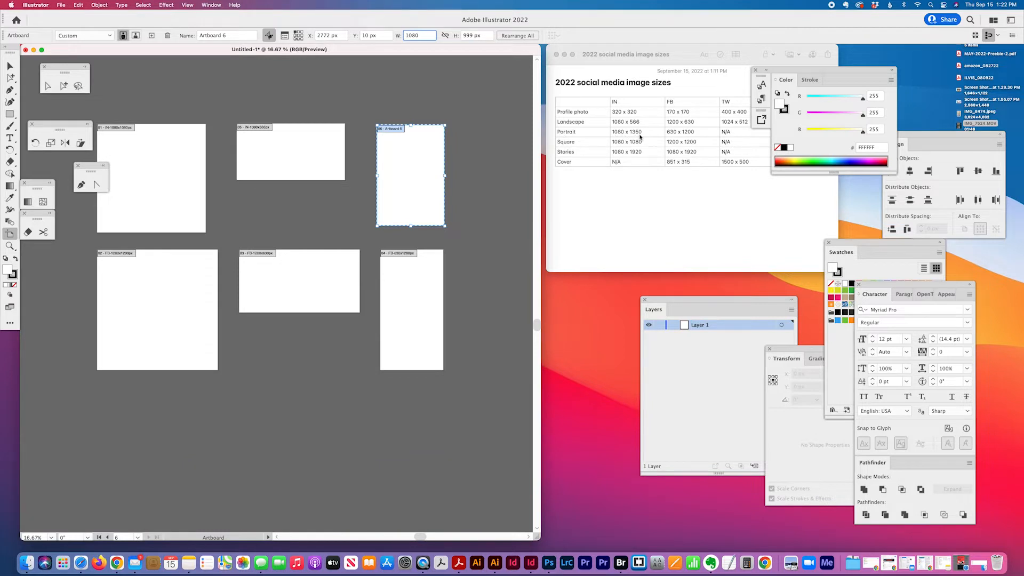
pyautogui.press('Tab')
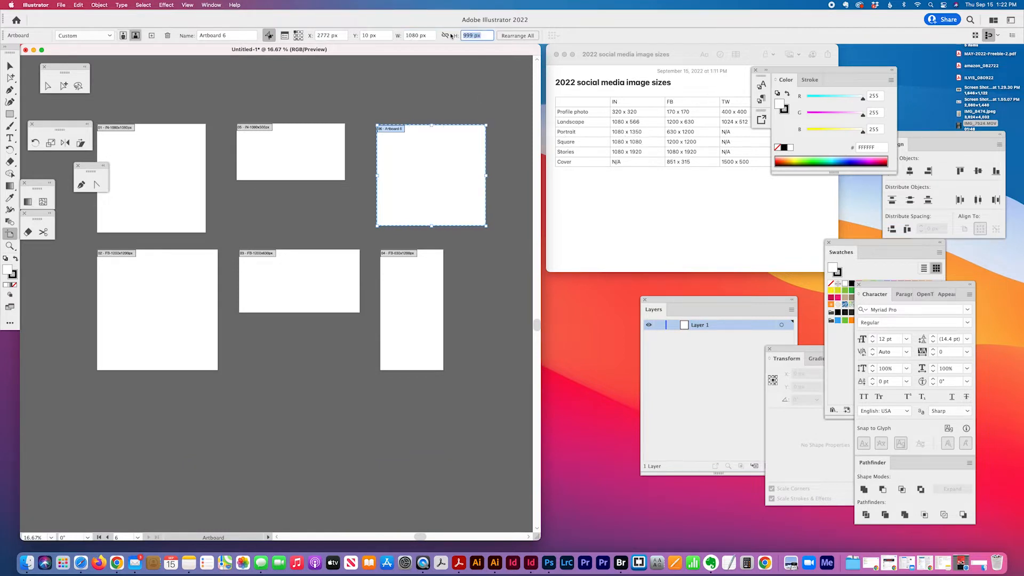
pyautogui.write('1350')
pyautogui.press('Tab')
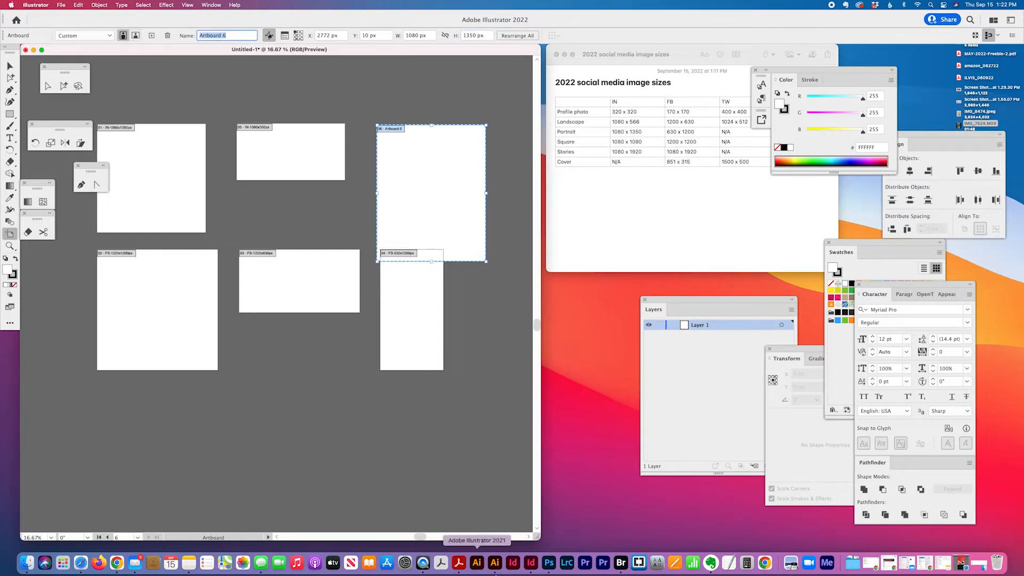
# - Enlarge and shift the document window, and nudge the 1080 × 1350 px artboard to about X 2808, Y 14 px
pyautogui.moveTo(539, 539); pyautogui.dragTo(552, 549)
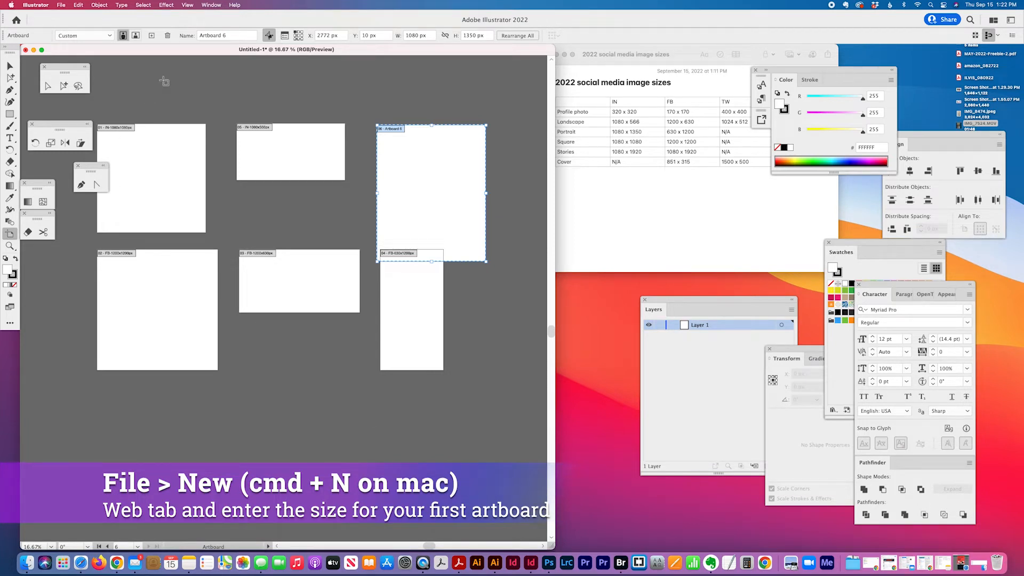
pyautogui.moveTo(173, 50); pyautogui.dragTo(181, 50)
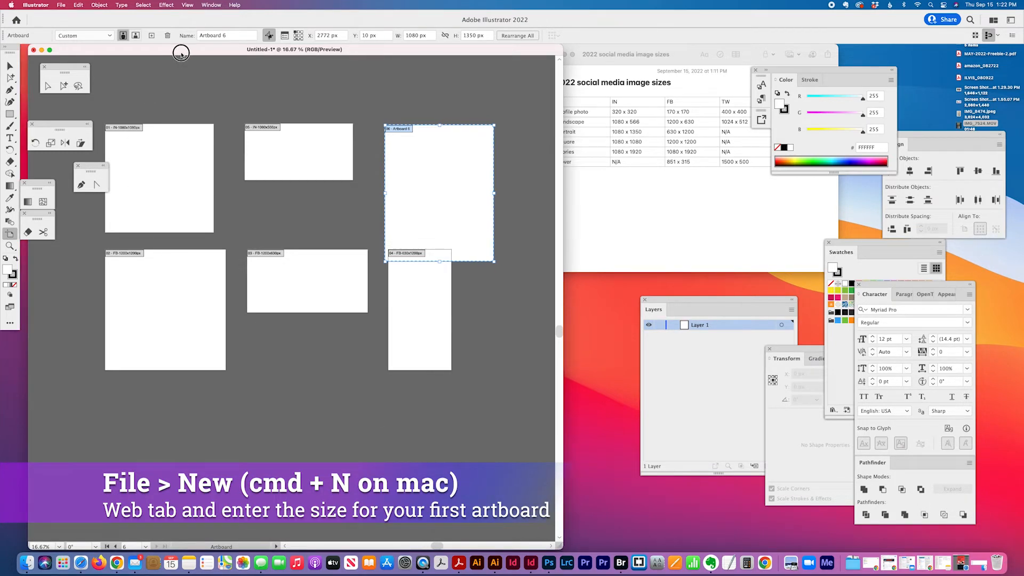
pyautogui.click(10, 65)
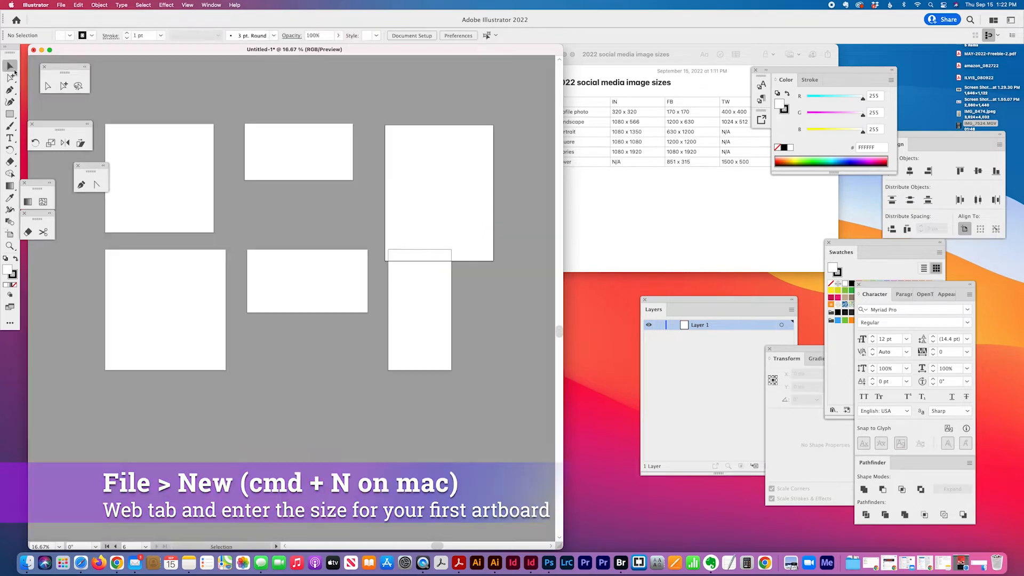
pyautogui.click(10, 234)
pyautogui.moveTo(397, 129); pyautogui.dragTo(400, 129)
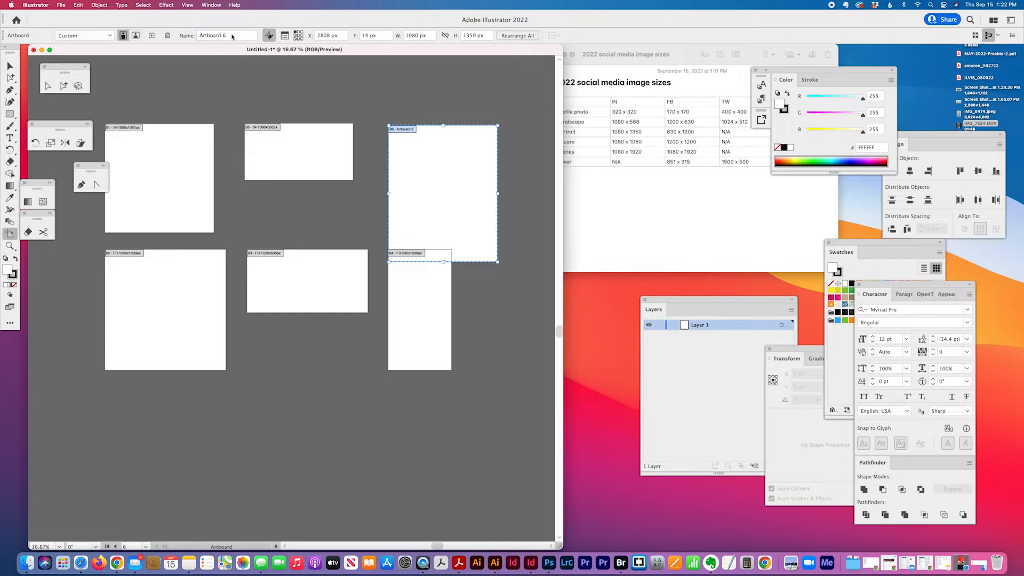
# - Rename the 1080 × 1350 px artboard as IN-1080x1350px
pyautogui.moveTo(232, 37); pyautogui.dragTo(197, 37)
pyautogui.press('BackSpace')
pyautogui.write('IN-1080x1350px')
pyautogui.press('Return')
pyautogui.click(10, 65)
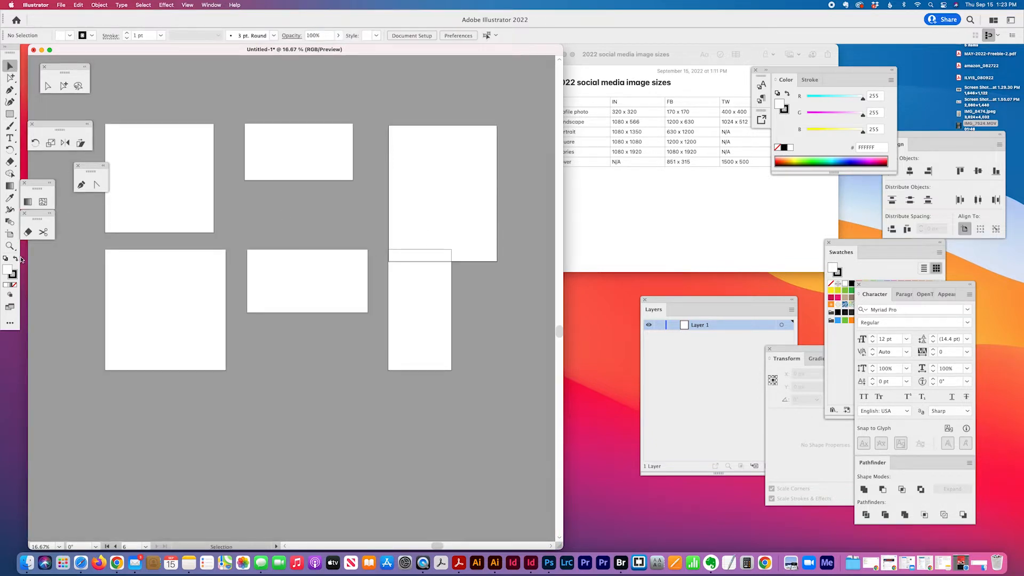
# - Move the three FB artboards together down to about Y 1478 px, clear of the IN row, and distribute them evenly by their left edges
pyautogui.click(9, 232)
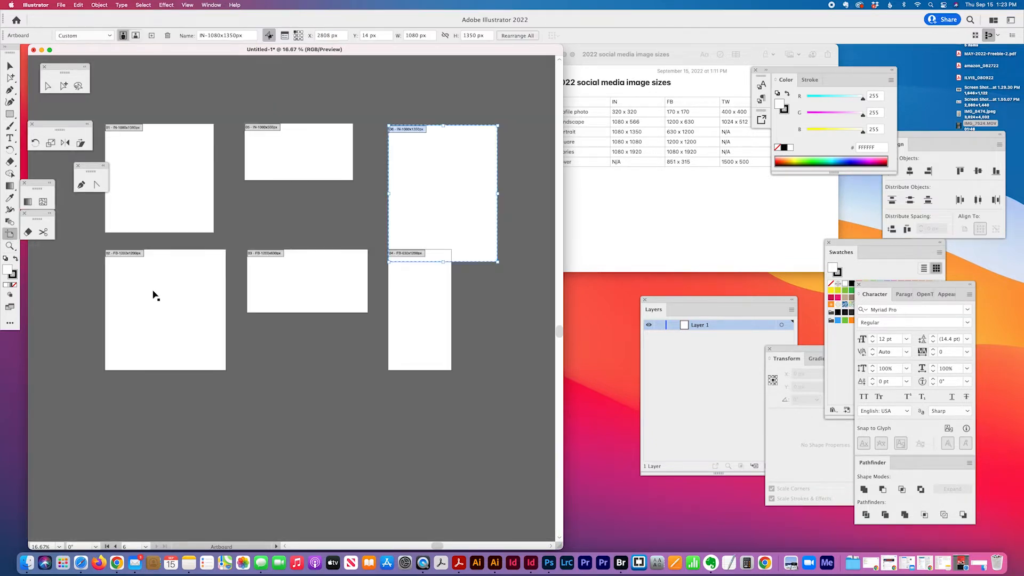
pyautogui.click(118, 256)
pyautogui.keyDown('shift'); pyautogui.click(262, 257); pyautogui.keyUp('shift')
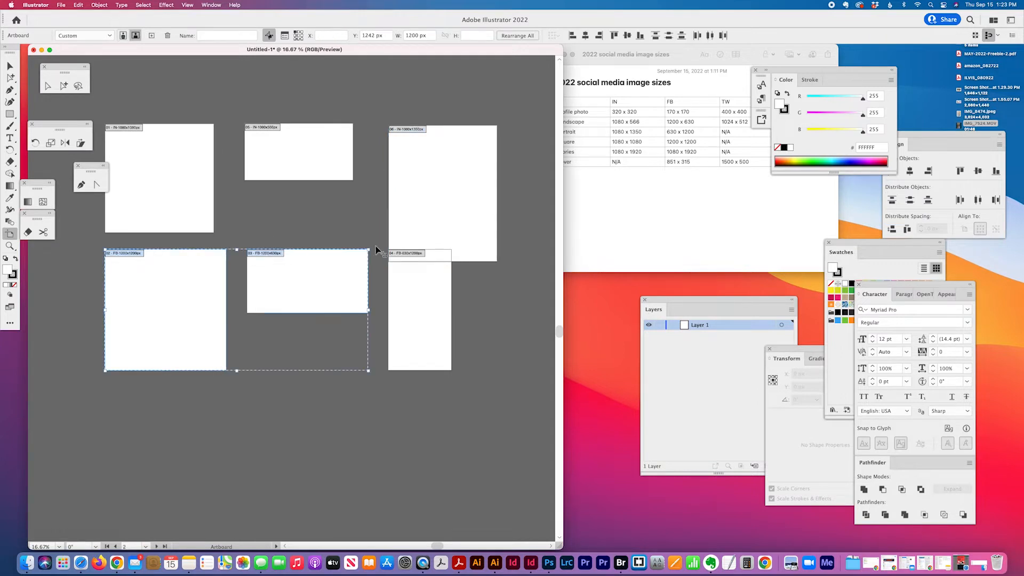
pyautogui.keyDown('shift'); pyautogui.click(402, 252); pyautogui.keyUp('shift')
pyautogui.moveTo(402, 251); pyautogui.dragTo(404, 261)
pyautogui.press('super+a')
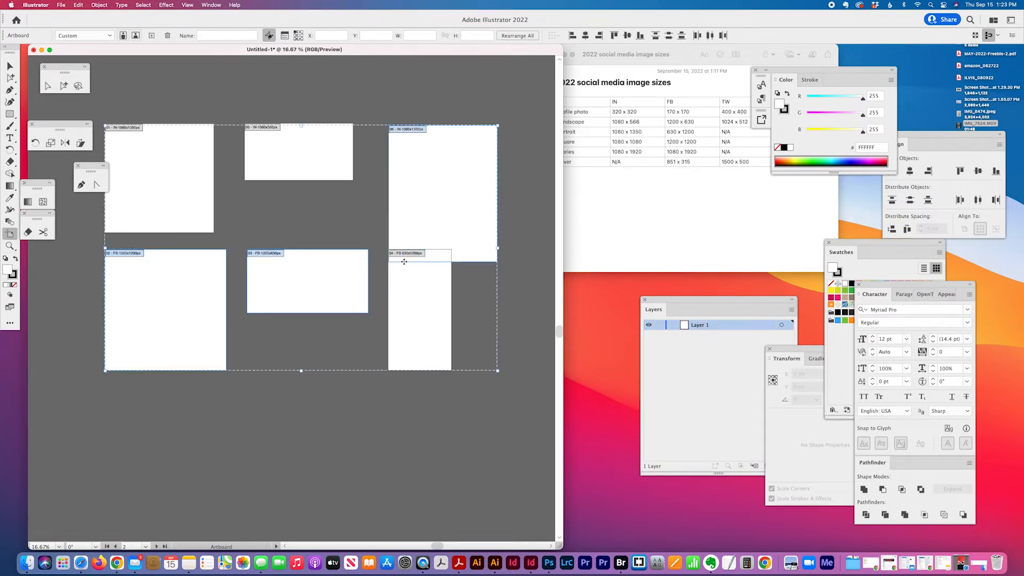
pyautogui.press('super+z')
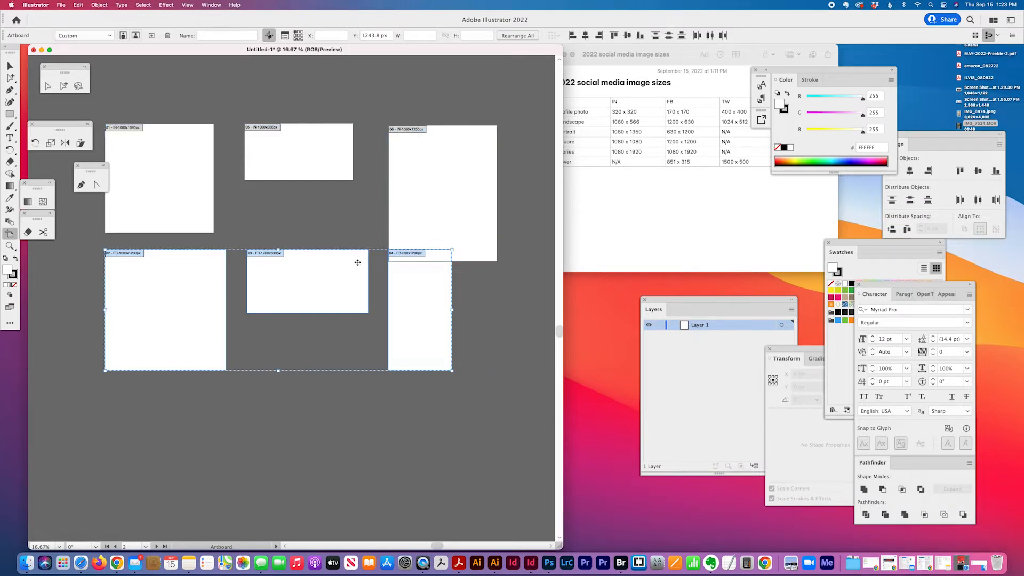
pyautogui.moveTo(268, 254); pyautogui.dragTo(267, 280)
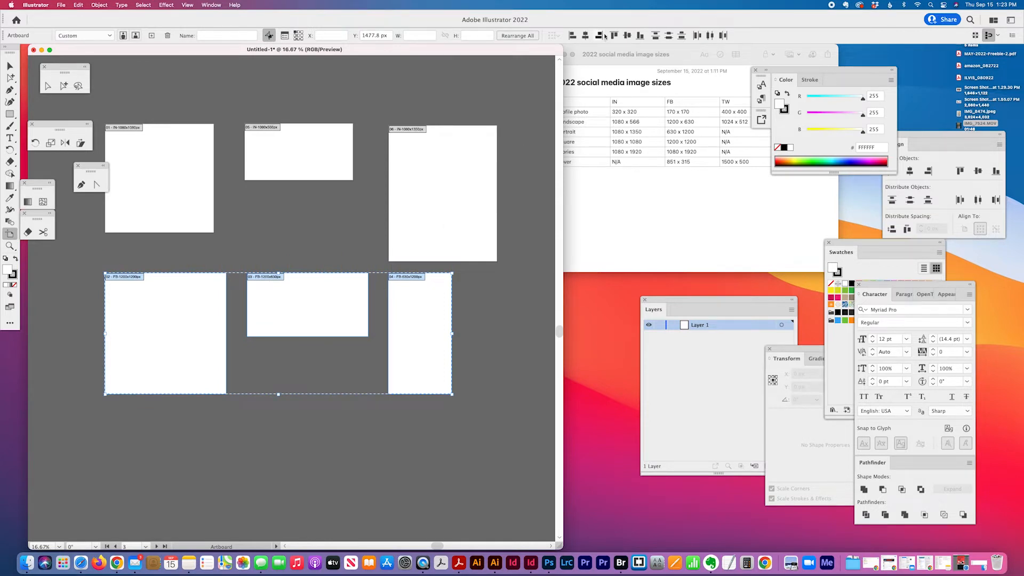
pyautogui.click(697, 37)
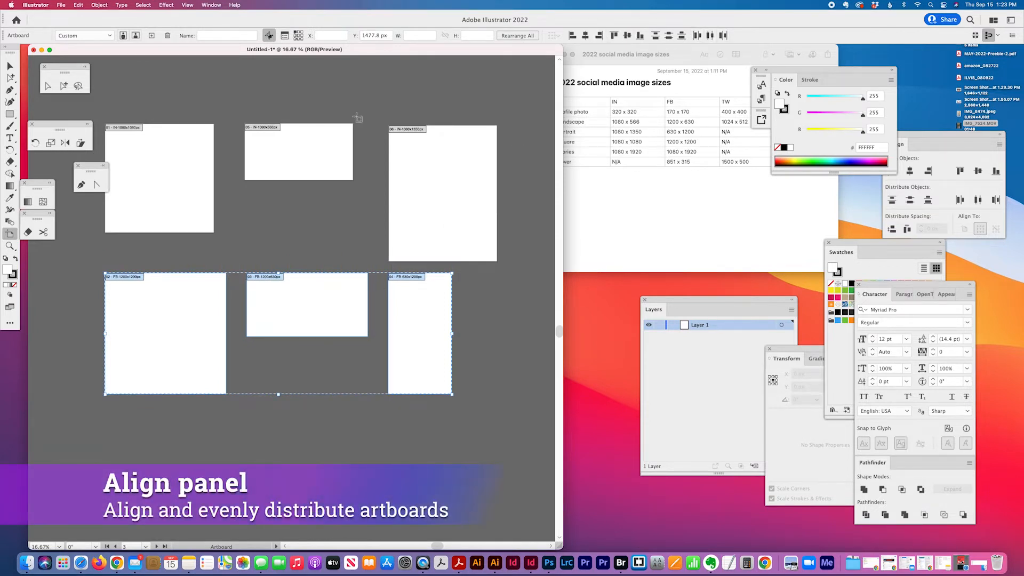
# - Align the three IN artboards along their top edges and distribute them evenly by their left edges
pyautogui.click(128, 130)
pyautogui.keyDown('shift'); pyautogui.click(271, 127); pyautogui.keyUp('shift')
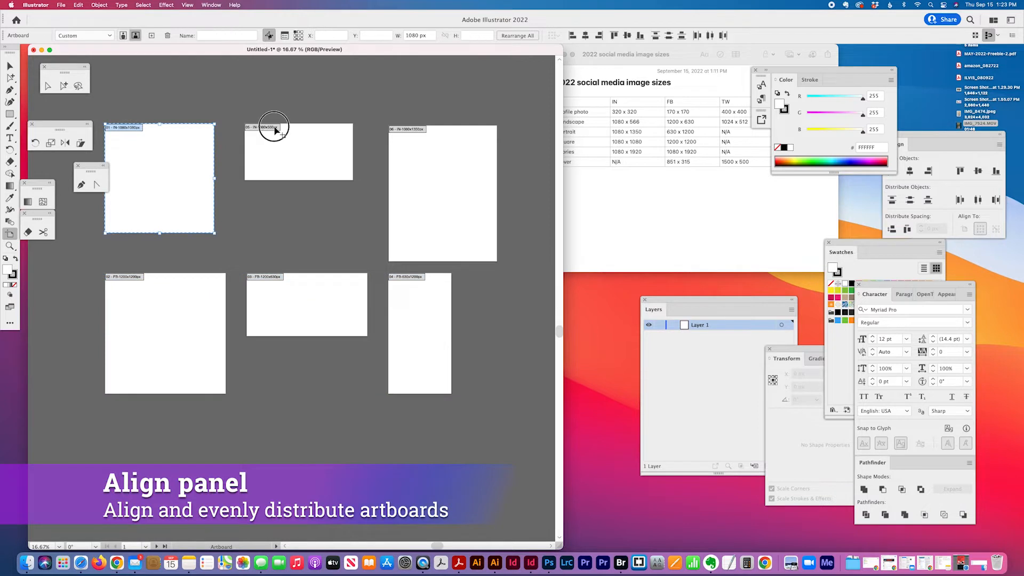
pyautogui.keyDown('shift'); pyautogui.click(411, 131); pyautogui.keyUp('shift')
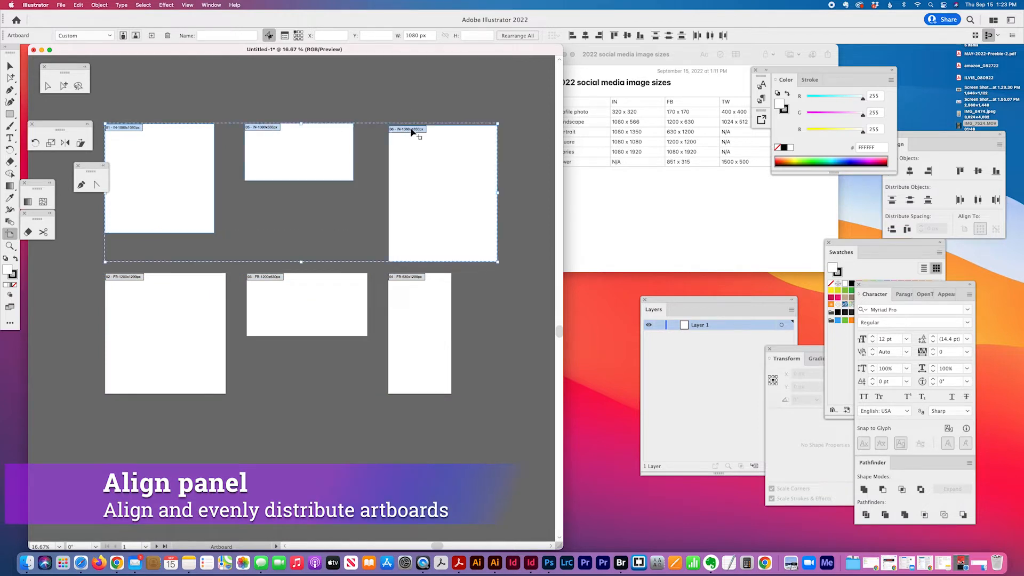
pyautogui.click(614, 35)
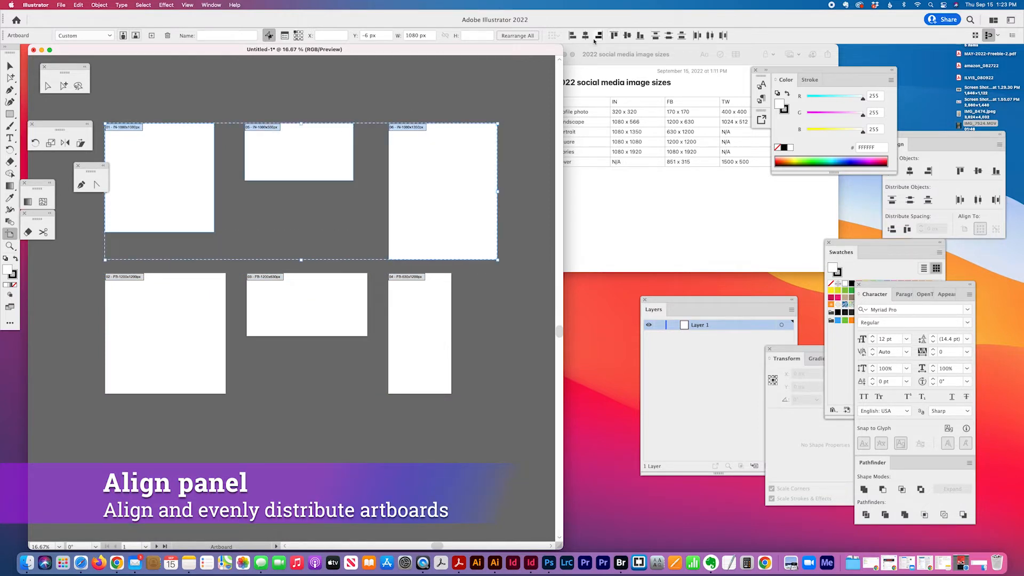
pyautogui.click(696, 36)
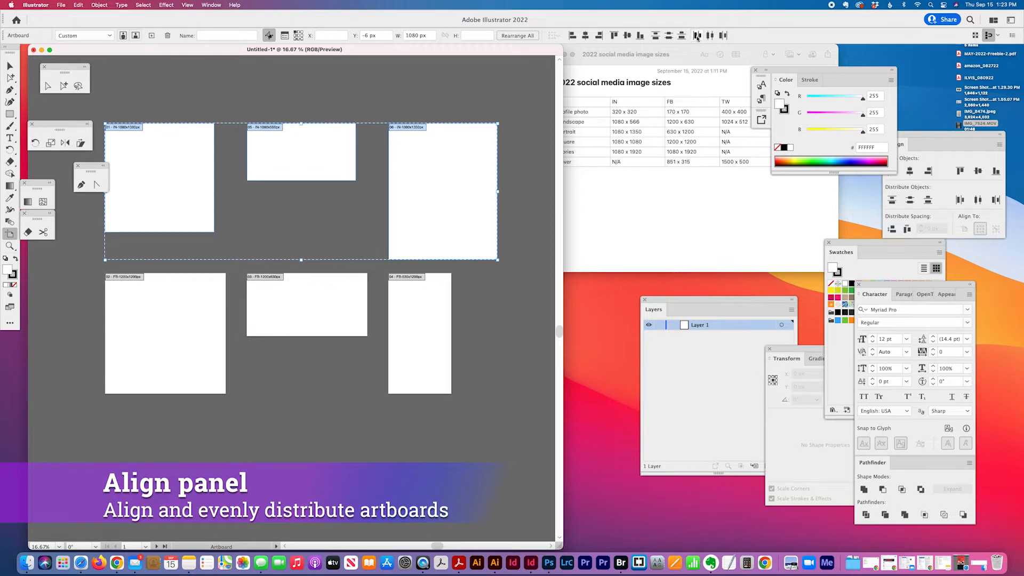
pyautogui.click(10, 65)
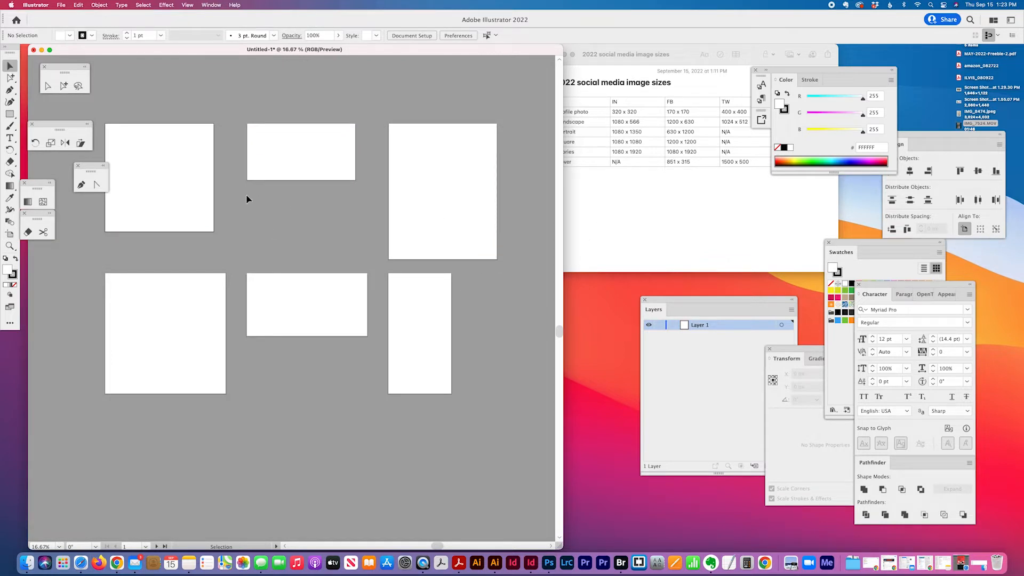
# - Add a text frame reading Facebook above the 1080 × 1080 px IN artboard and set its font size to 102 pt
pyautogui.press('t')
pyautogui.moveTo(104, 92); pyautogui.dragTo(197, 105)
pyautogui.press('BackSpace')
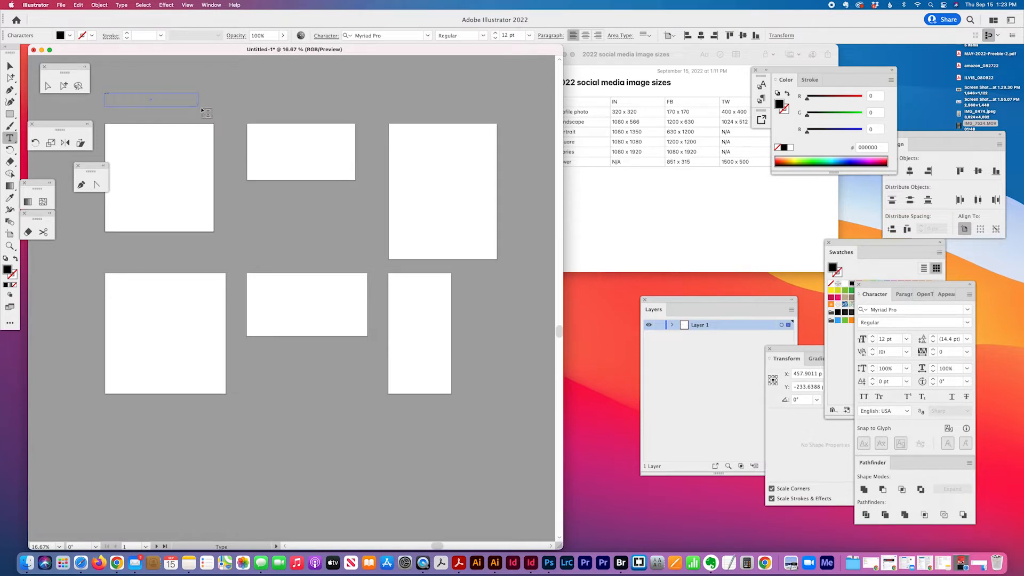
pyautogui.click(64, 86)
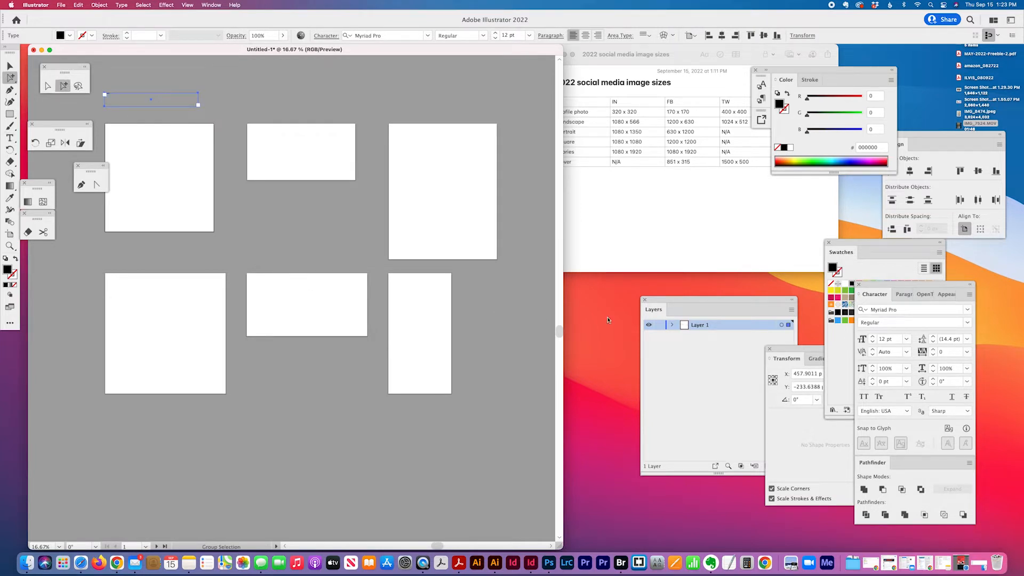
pyautogui.click(872, 338)
pyautogui.write('102')
pyautogui.press('Return')
# - Copy the Facebook label down above the FB row and change the upper label's text to Instagram
pyautogui.moveTo(135, 100); pyautogui.dragTo(133, 257)
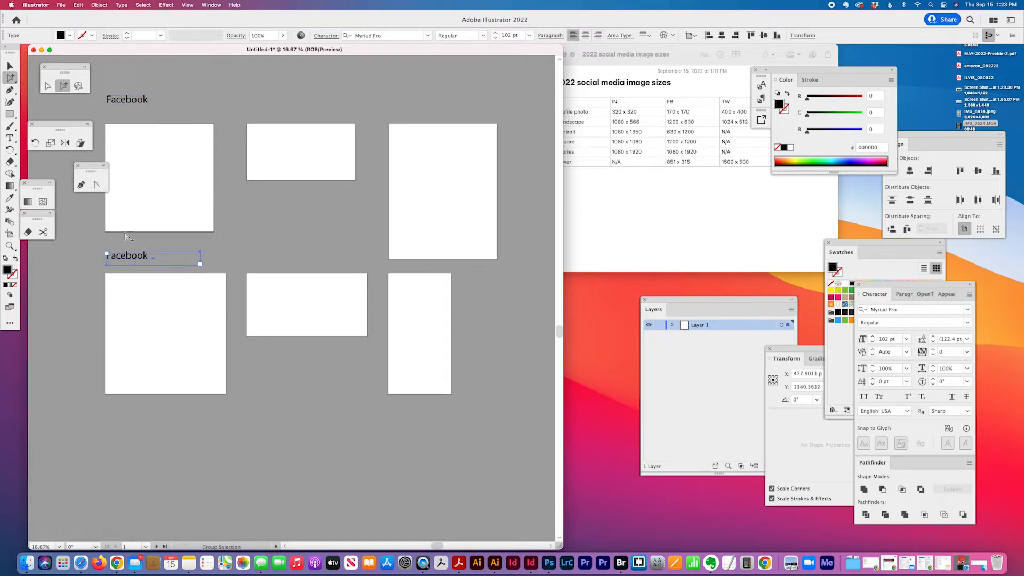
pyautogui.click(10, 137)
pyautogui.moveTo(146, 99); pyautogui.dragTo(102, 100)
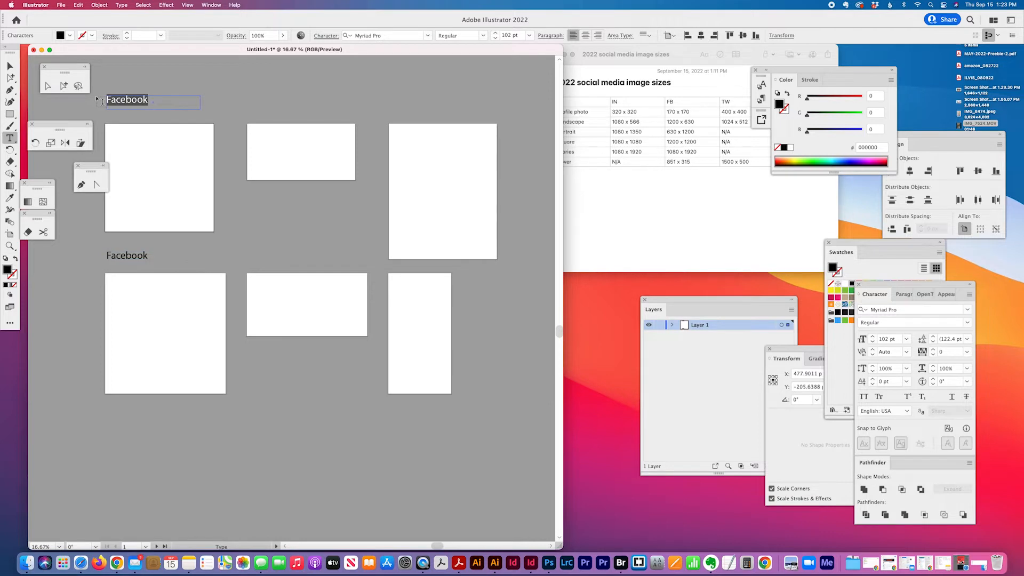
pyautogui.write('Instagram')
pyautogui.click(8, 65)
pyautogui.click(338, 473)
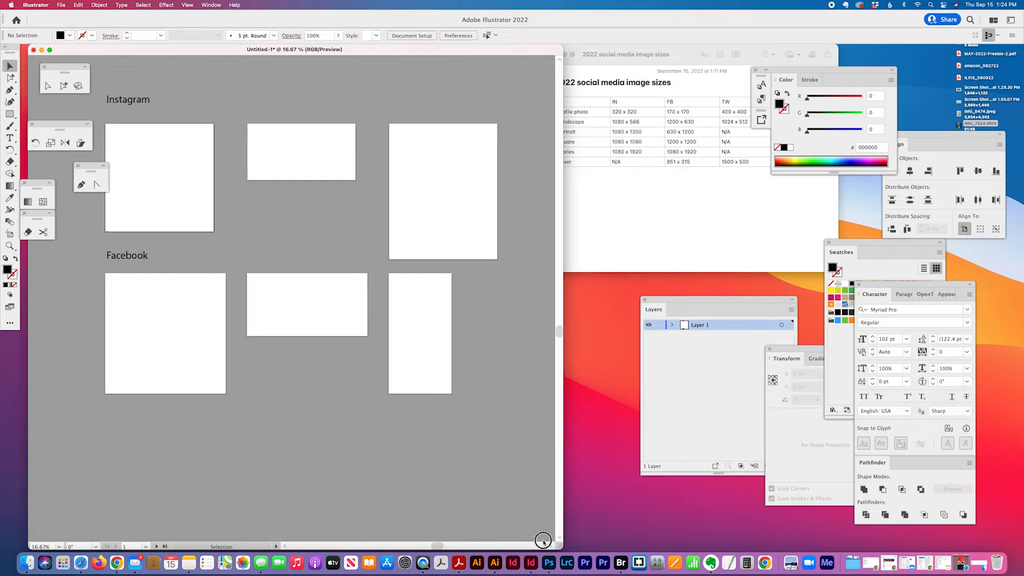
# - Shrink the document window and move the Color panel aside to uncover the social media image sizes table
pyautogui.moveTo(561, 548); pyautogui.dragTo(533, 535)
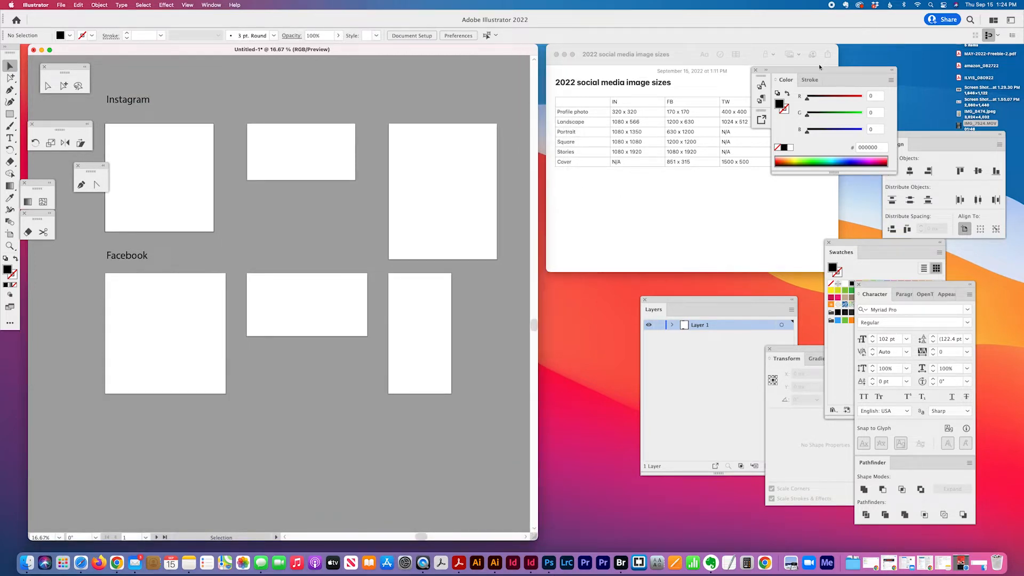
pyautogui.moveTo(819, 66); pyautogui.dragTo(914, 61)
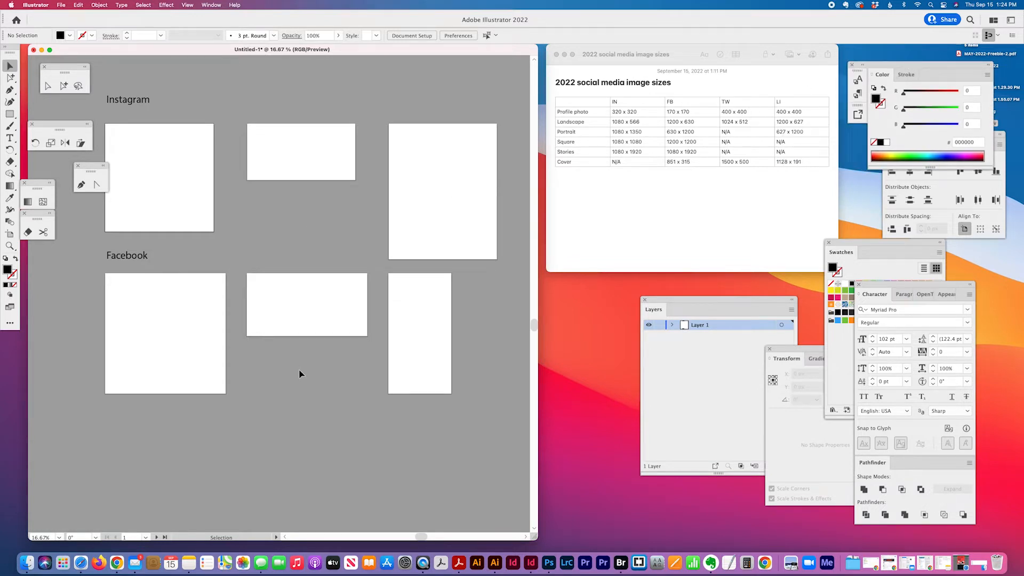
# - Draw a new artboard below the FB row and set its size to 1024 × 512 px
pyautogui.scroll(-1, 299, 373)
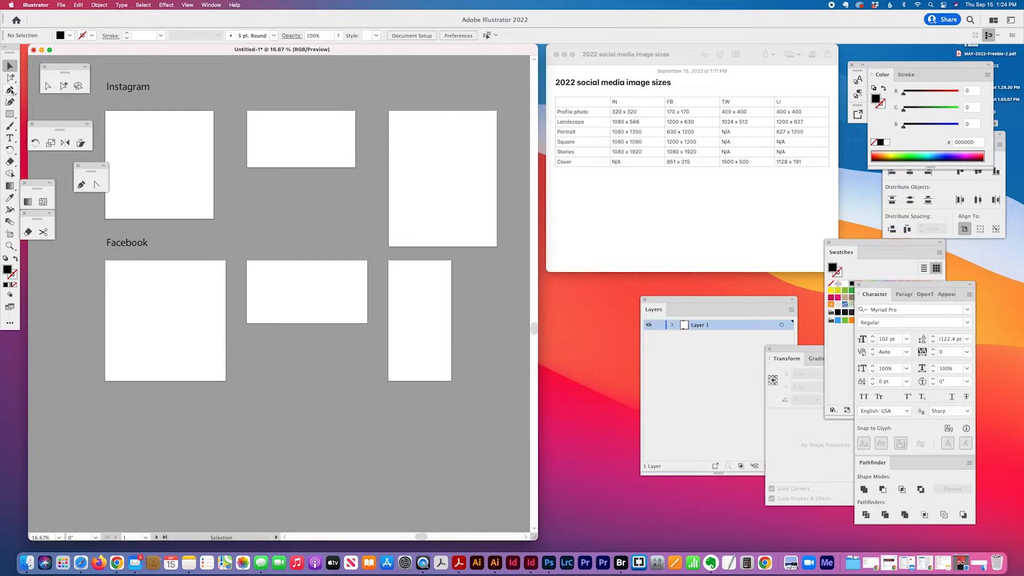
pyautogui.click(6, 235)
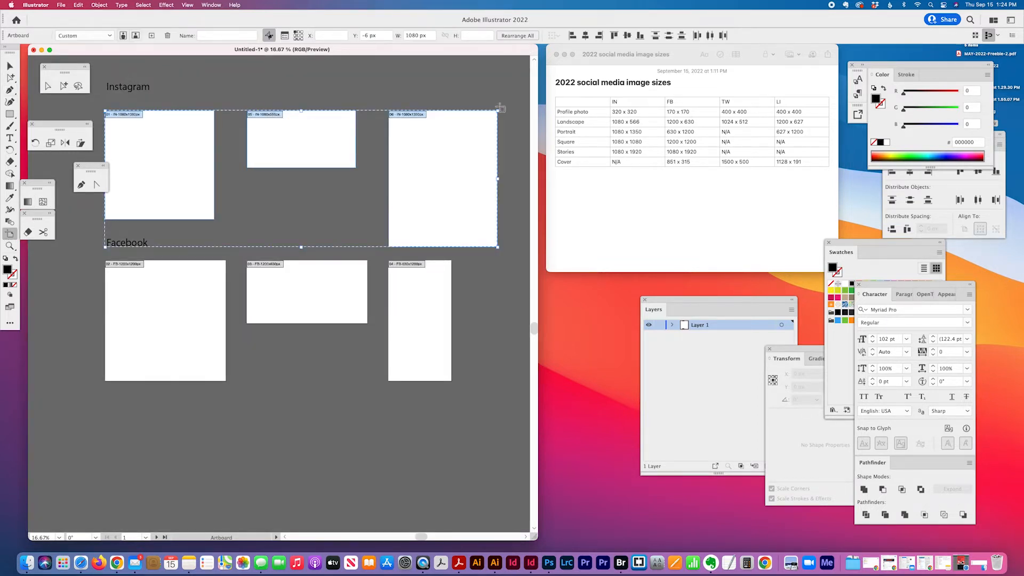
pyautogui.moveTo(107, 403); pyautogui.dragTo(211, 492)
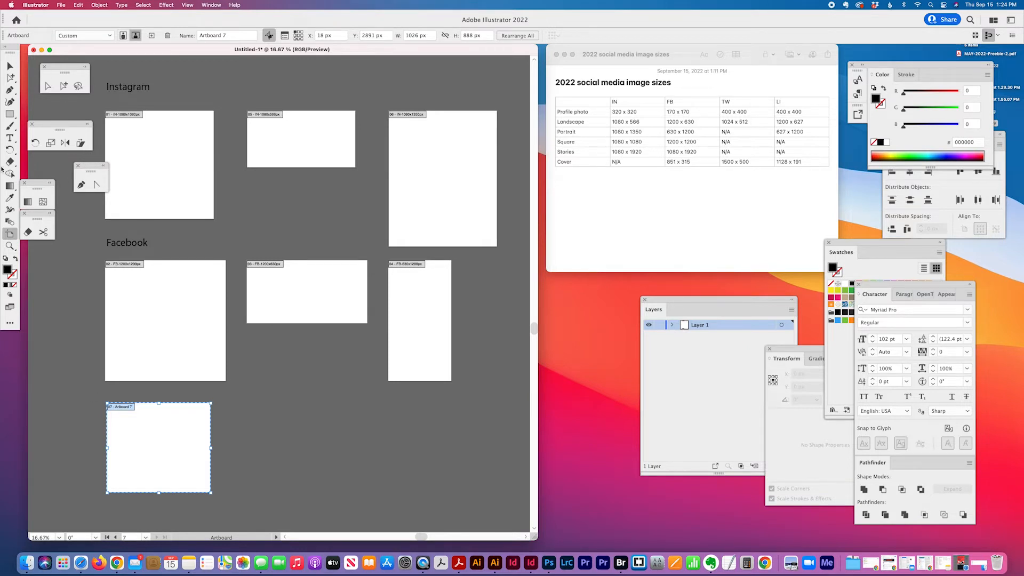
pyautogui.click(411, 35)
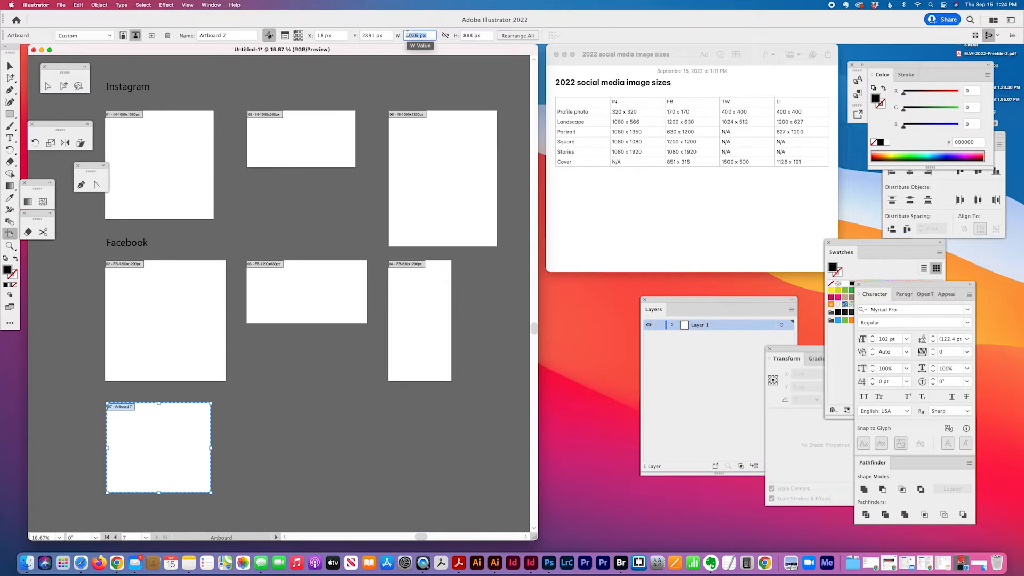
pyautogui.write('1024')
pyautogui.press('Tab')
pyautogui.write('5')
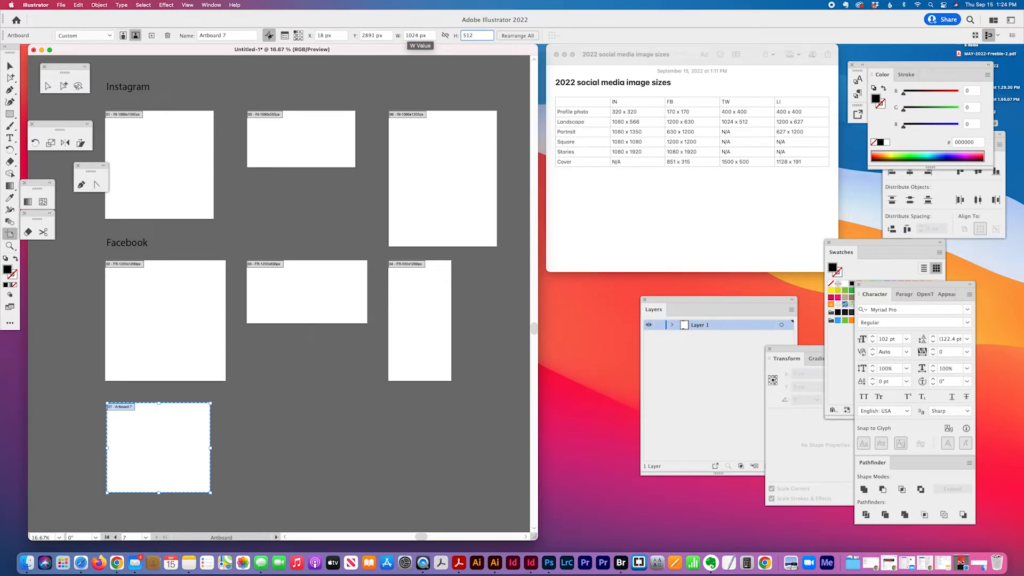
pyautogui.press('Return')
# - Move the 1024 × 512 px artboard down to about Y 2990 px and rename it TW-1024x512px
pyautogui.click(6, 66)
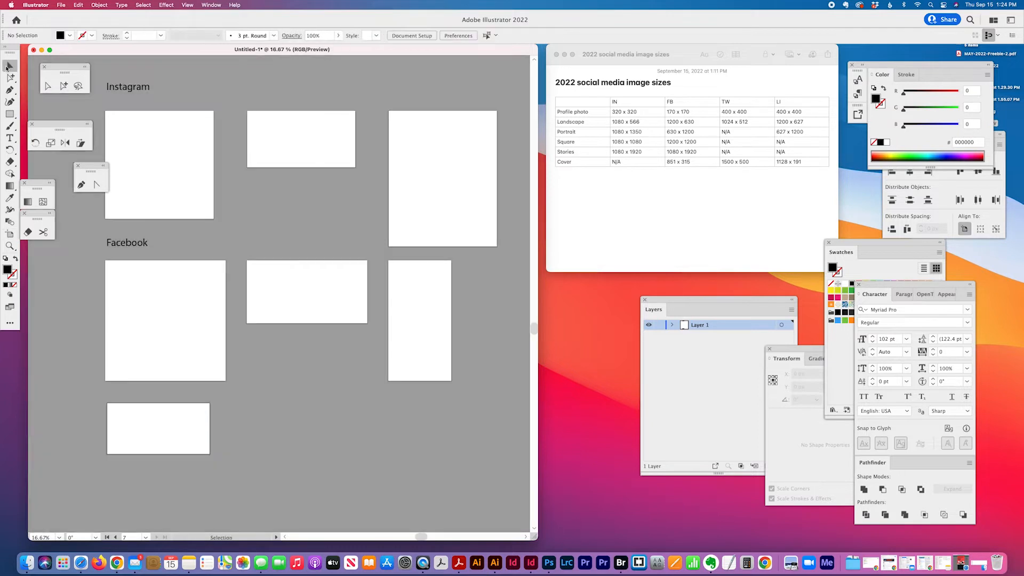
pyautogui.click(10, 233)
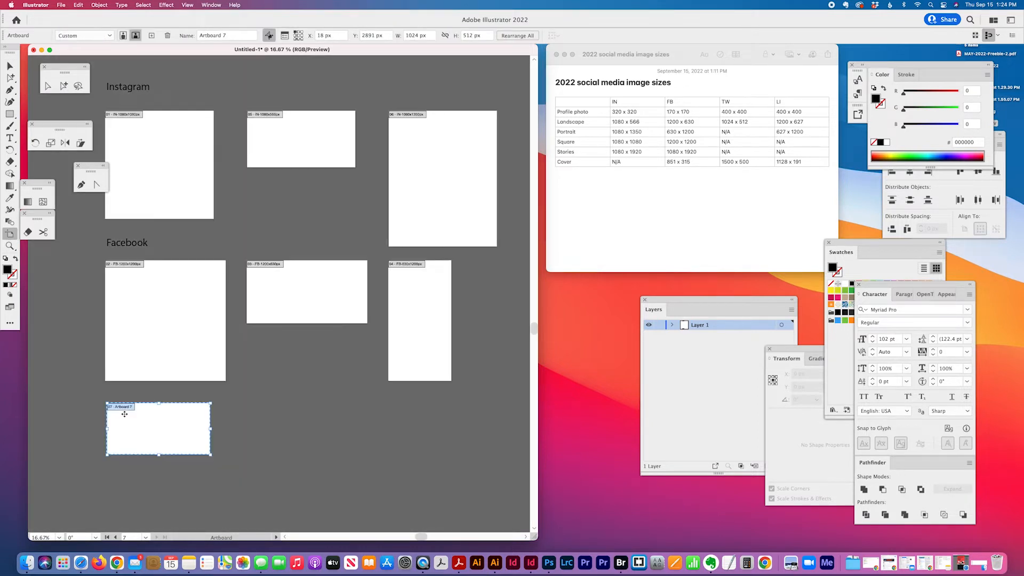
pyautogui.moveTo(124, 406); pyautogui.dragTo(125, 417)
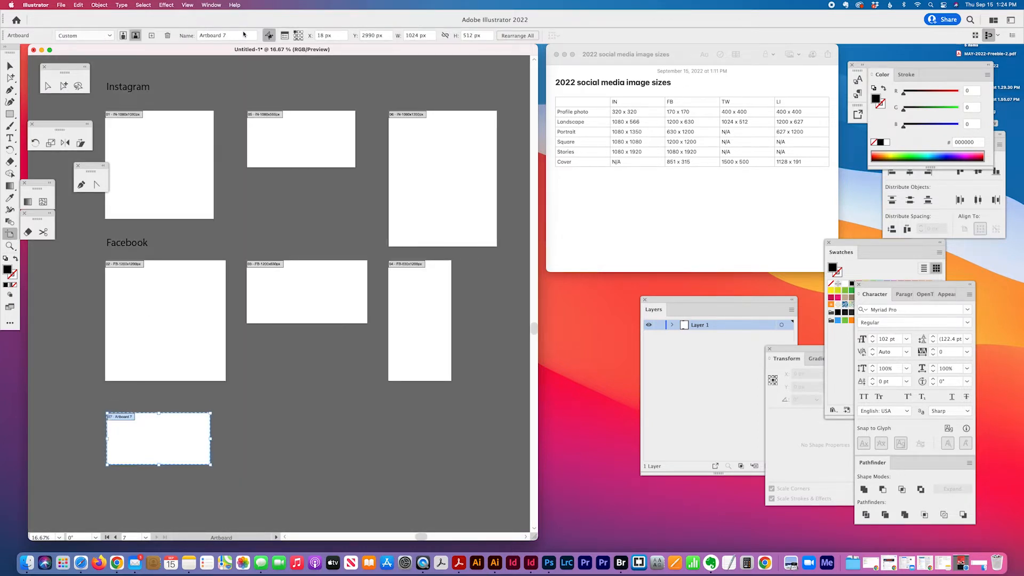
pyautogui.click(195, 35)
pyautogui.write('TW-1024x512px')
pyautogui.press('Return')
pyautogui.press('Escape')
# - Draw a new artboard below the TW artboard at about X 10, Y 3843 px and set its size to 1200 × 627 px
pyautogui.scroll(-2, 242, 342)
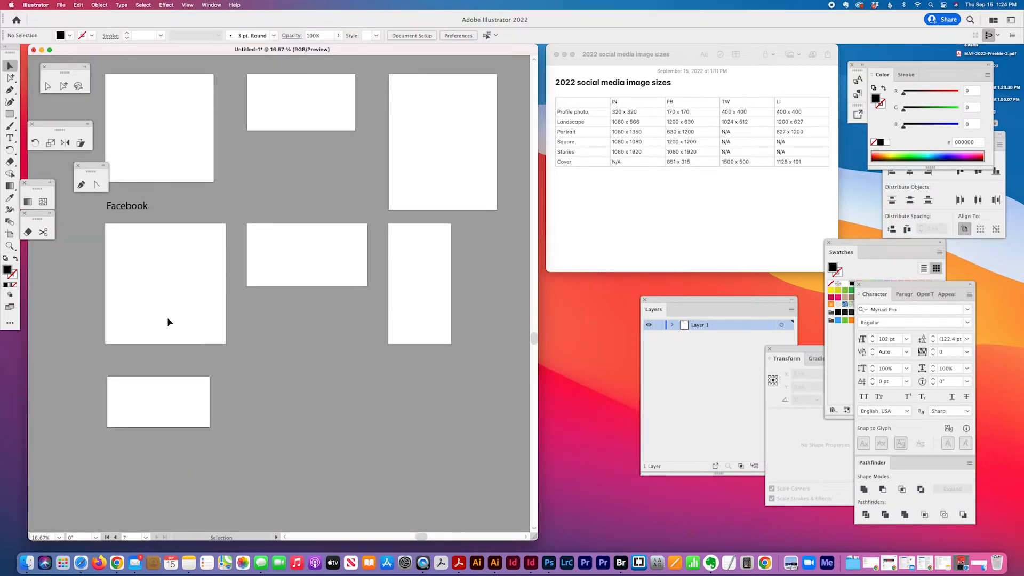
pyautogui.click(130, 205)
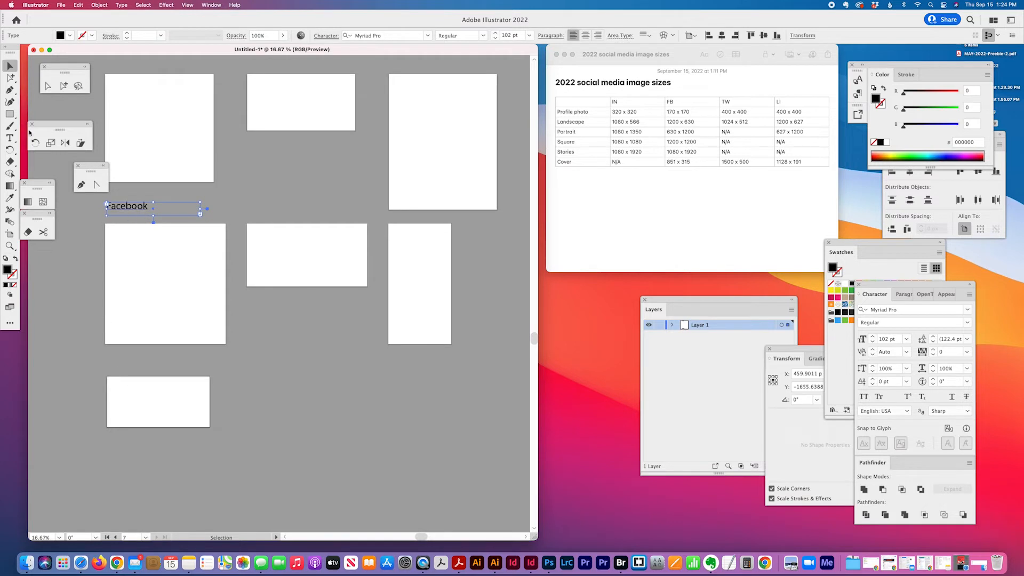
pyautogui.click(10, 233)
pyautogui.scroll(-1, 375, 354)
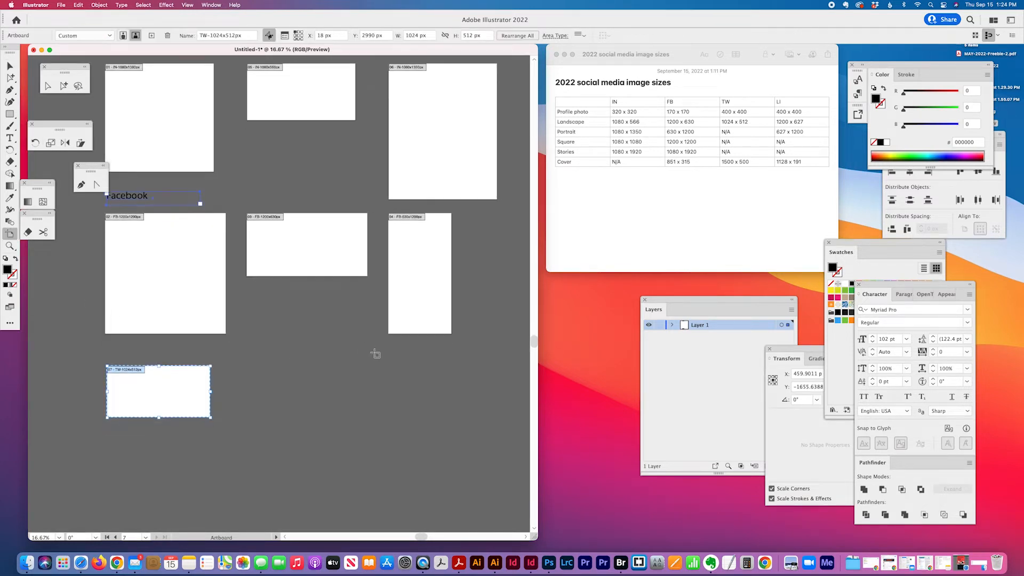
pyautogui.scroll(-2, 375, 354)
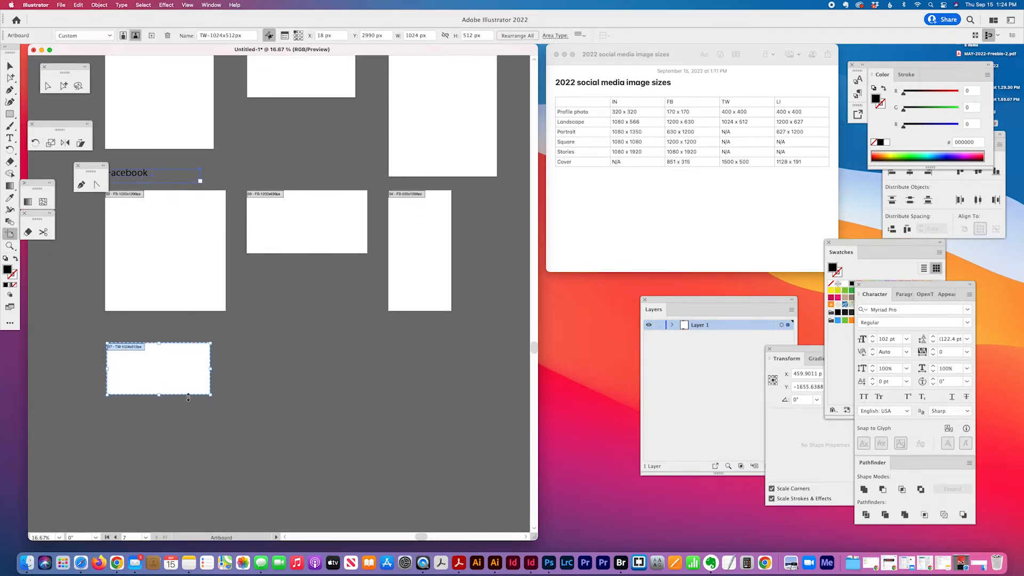
pyautogui.click(108, 433)
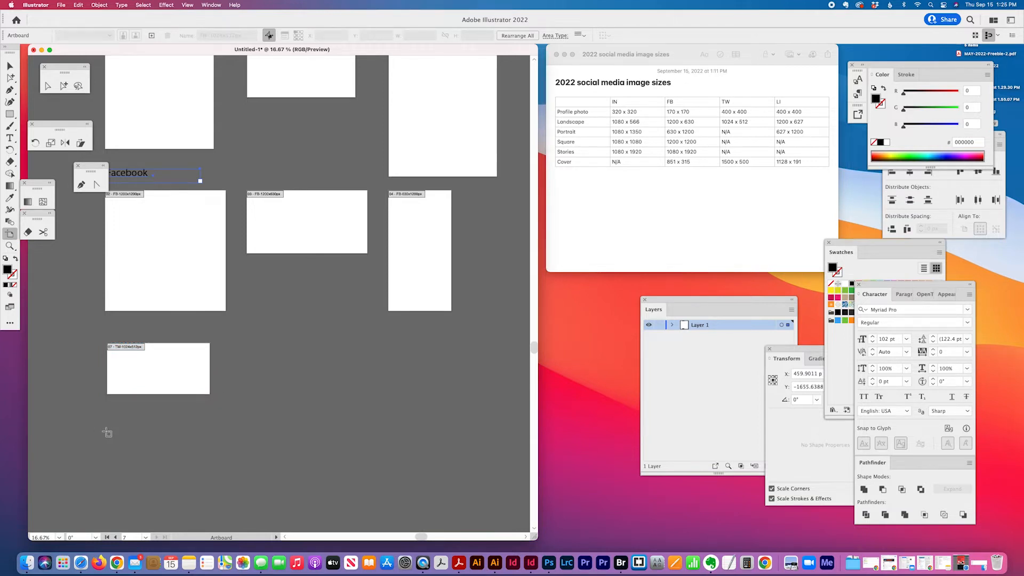
pyautogui.moveTo(106, 429); pyautogui.dragTo(229, 492)
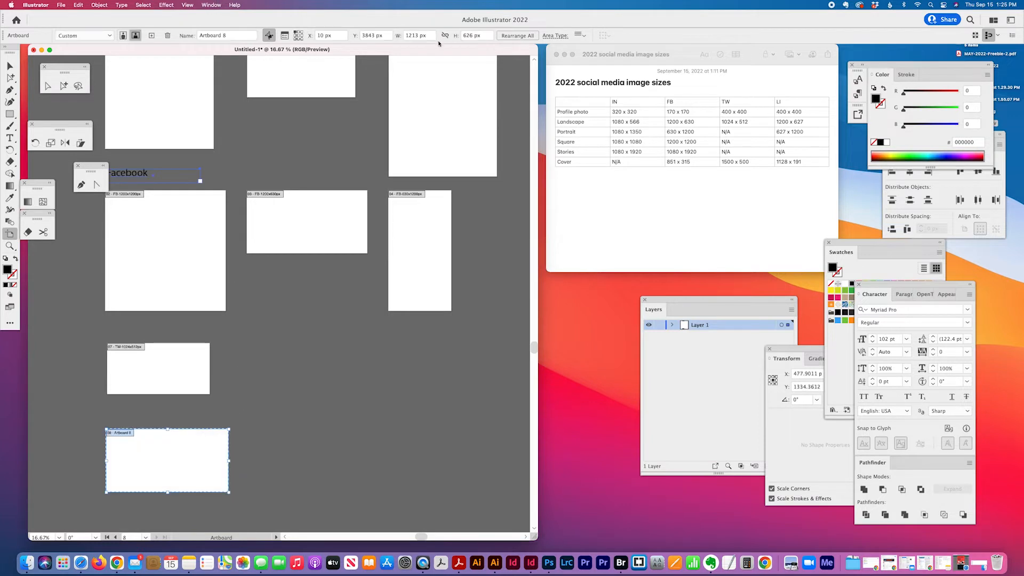
pyautogui.click(429, 38)
pyautogui.write('1200')
pyautogui.press('Tab')
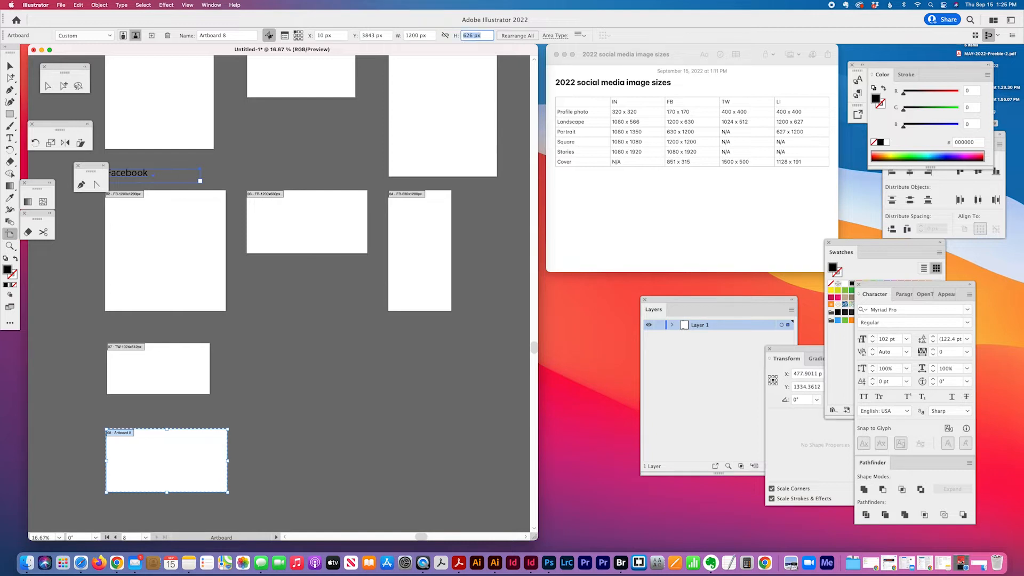
pyautogui.write('627')
pyautogui.press('Return')
# - Rename the 1200 × 627 px artboard as LI-1200x627px
pyautogui.click(228, 38)
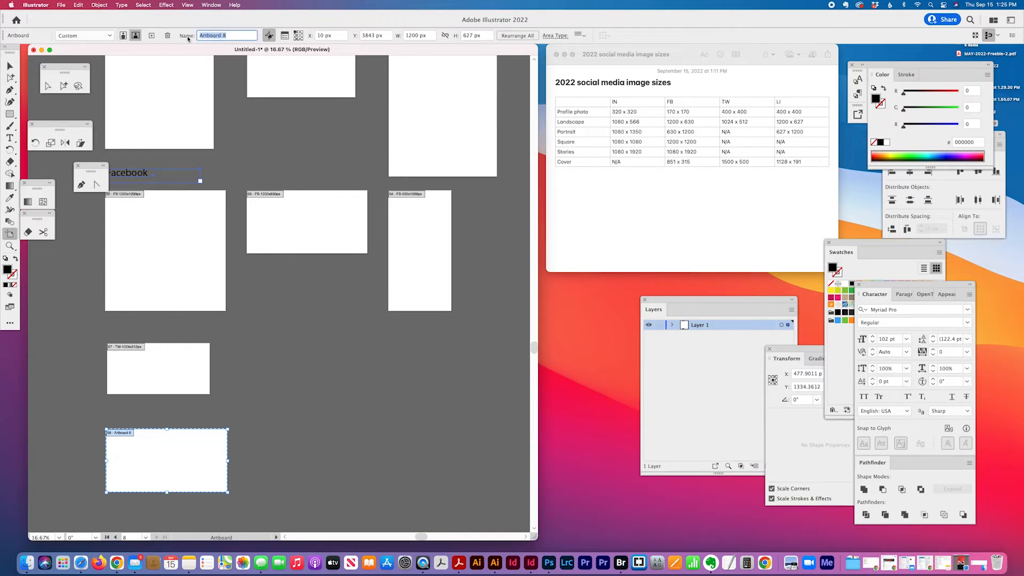
pyautogui.write('LI-1200x627px')
pyautogui.press('Return')
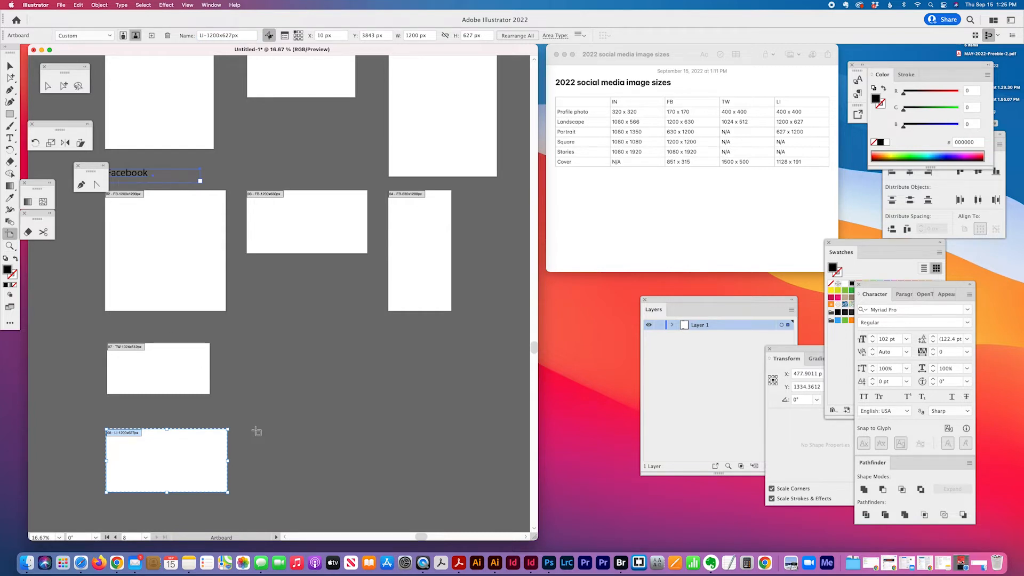
# - Draw another artboard beside the LI one at about X 1508, Y 3843 px and set its size to 627 × 1200 px
pyautogui.scroll(-3, 257, 431)
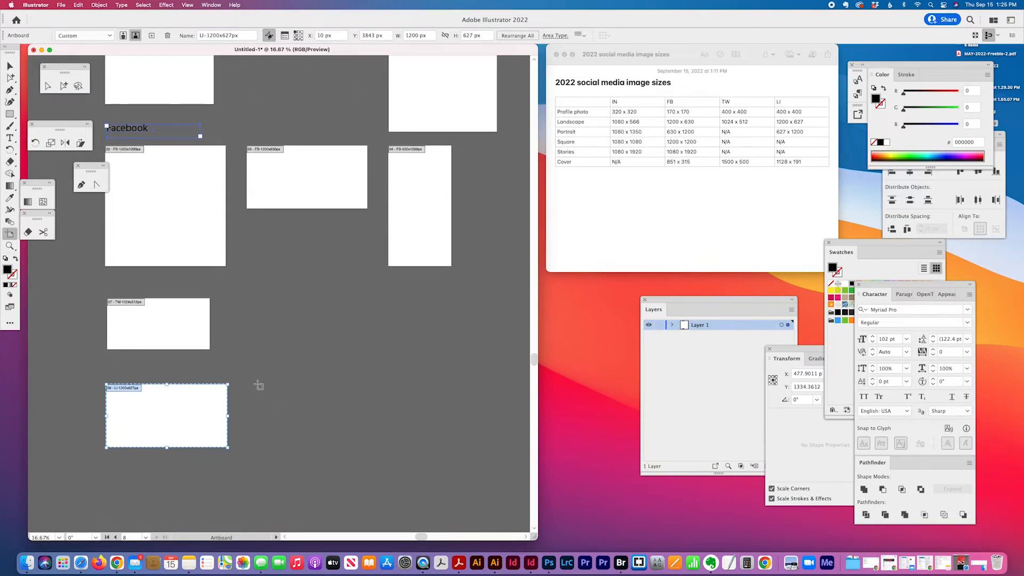
pyautogui.moveTo(258, 385); pyautogui.dragTo(340, 500)
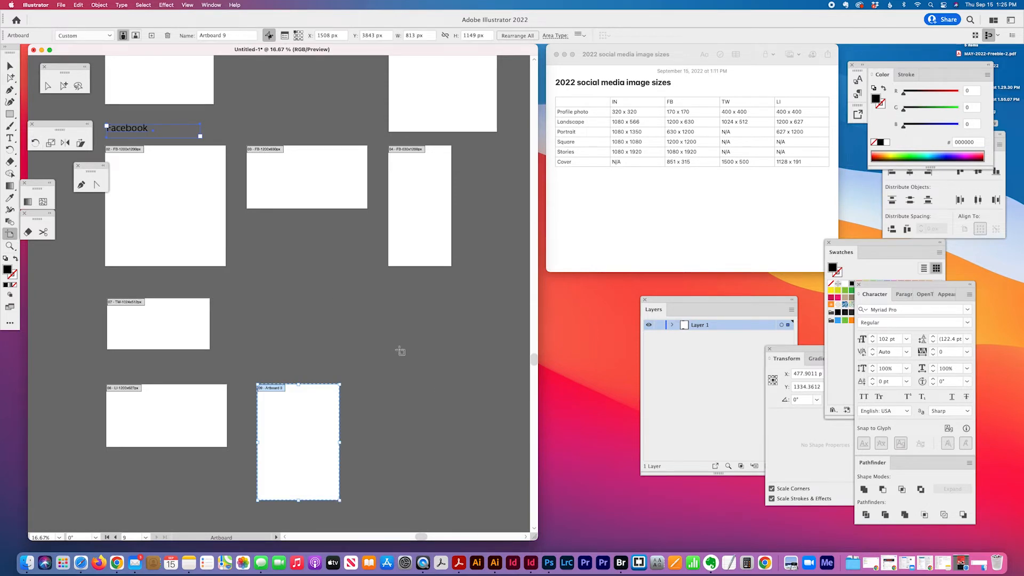
pyautogui.click(426, 36)
pyautogui.write('627')
pyautogui.press('Tab')
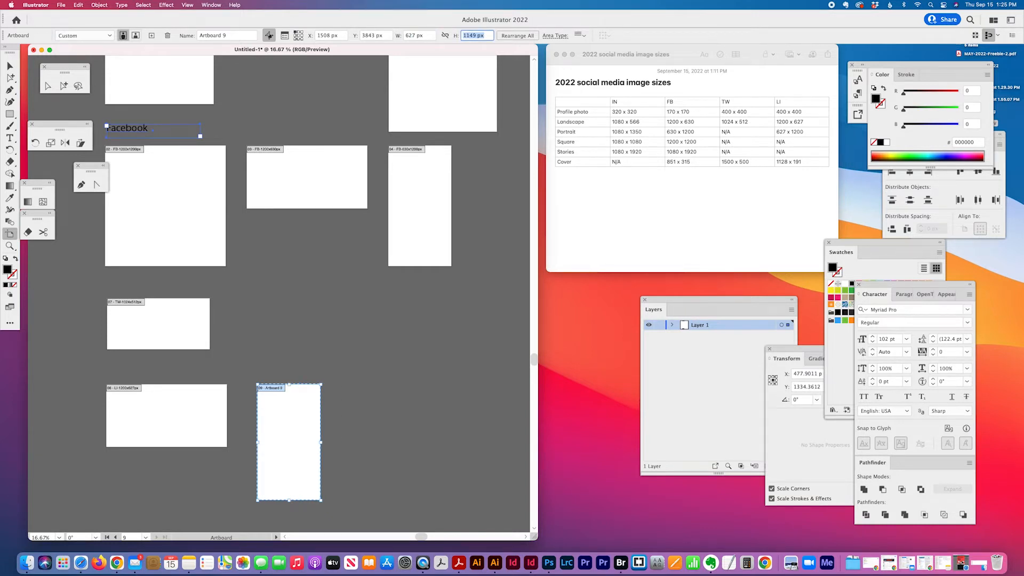
pyautogui.write('1200')
pyautogui.press('Return')
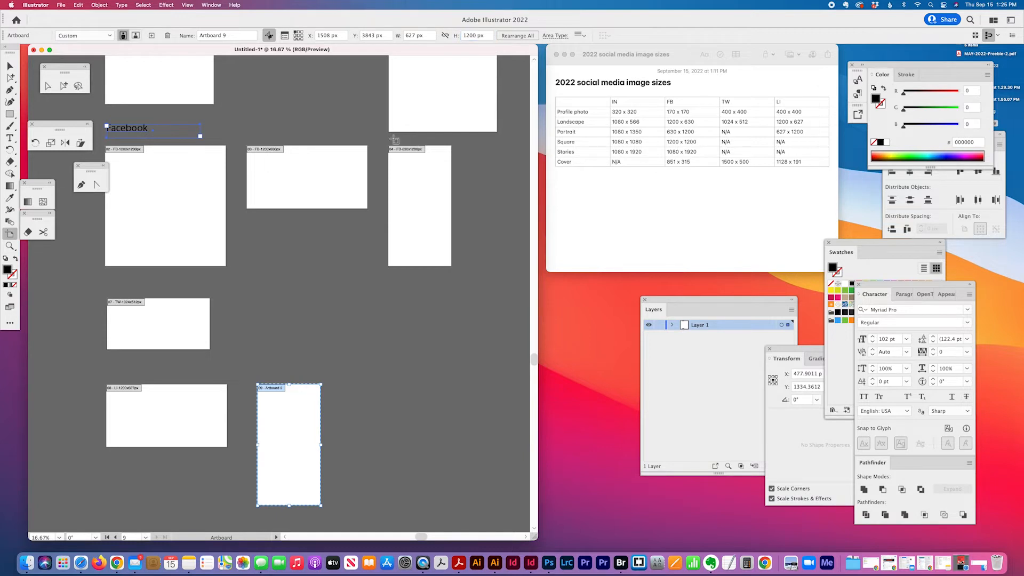
# - Rename the 627 × 1200 px artboard as LI-627x1200px
pyautogui.click(198, 35)
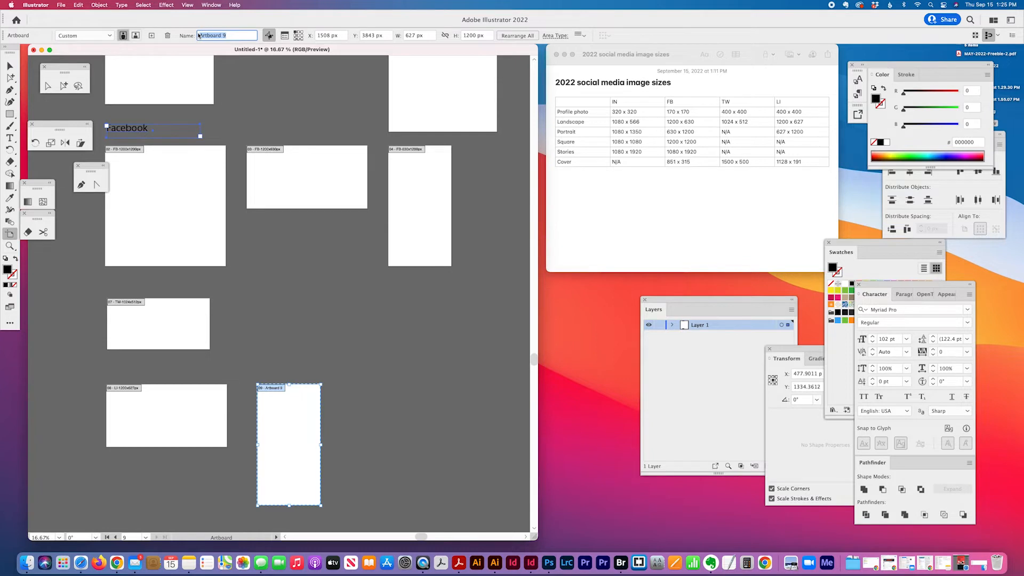
pyautogui.write('LI-627x1200px')
pyautogui.press('Return')
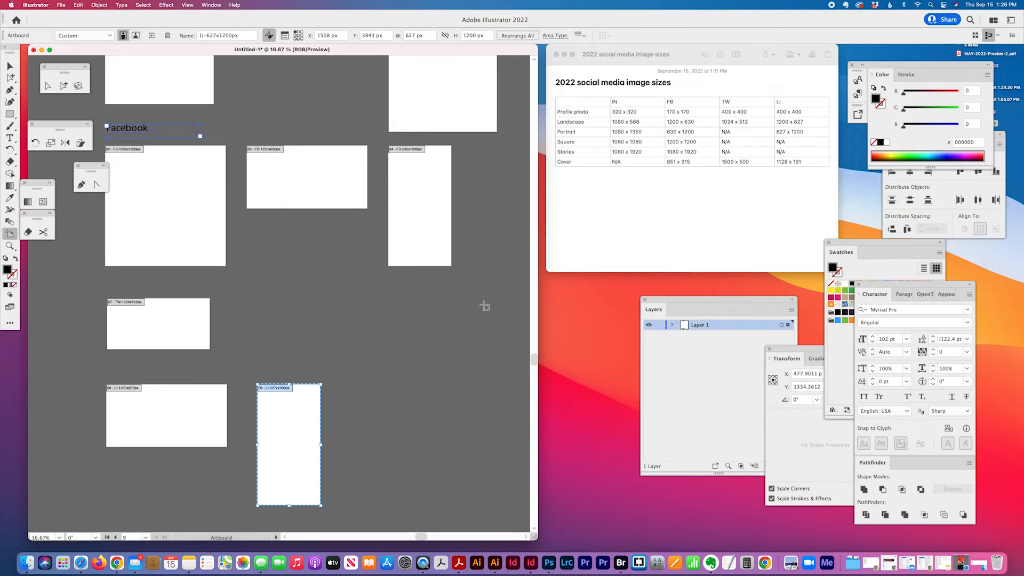
# - Select the two LI artboards together and distribute them vertically
pyautogui.click(10, 65)
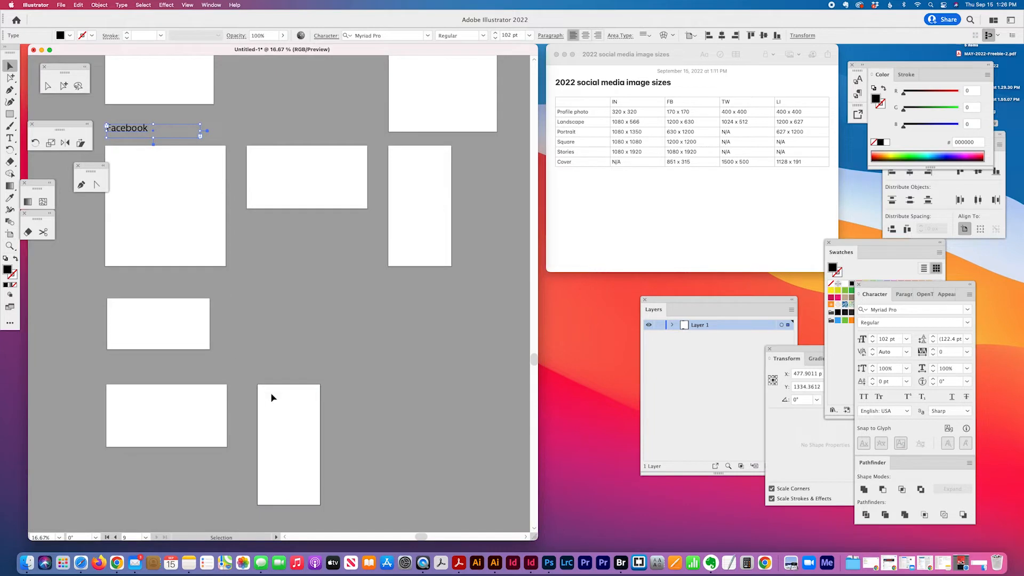
pyautogui.click(10, 233)
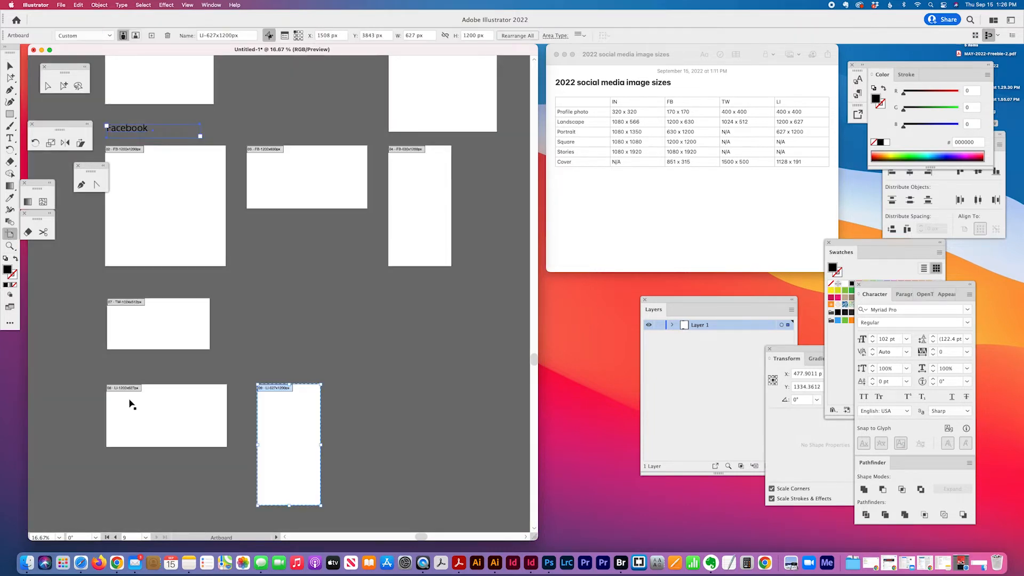
pyautogui.click(122, 395)
pyautogui.keyDown('shift'); pyautogui.click(275, 390); pyautogui.keyUp('shift')
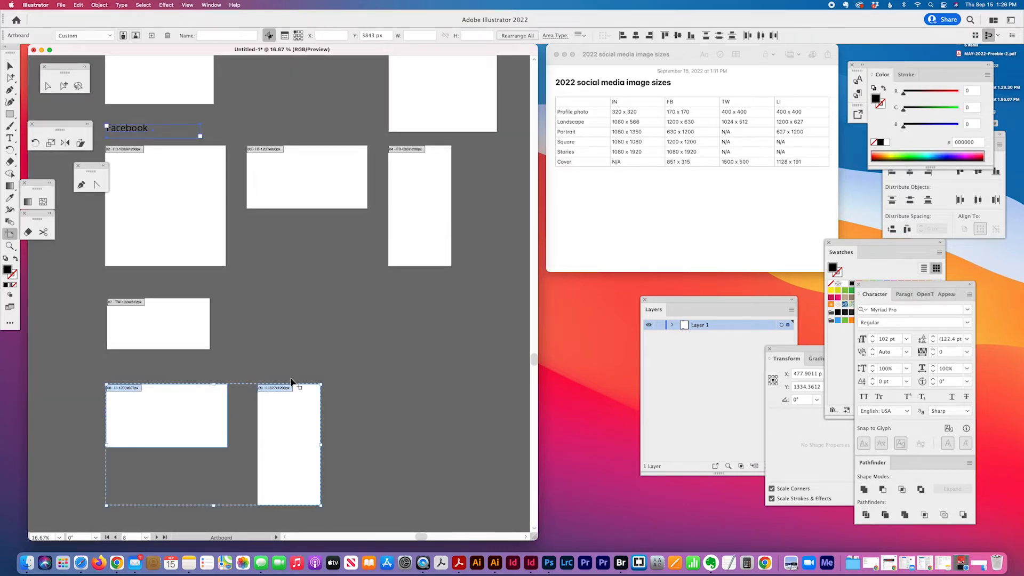
pyautogui.click(664, 36)
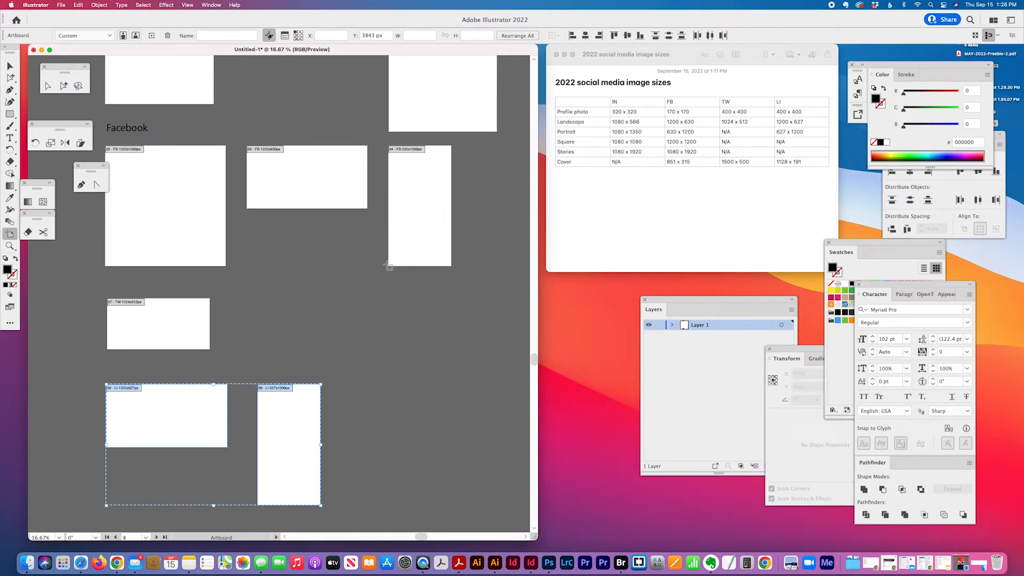
# - Align the left edge of the LI-627x1200px artboard with the 1200 × 630 px Facebook artboard above
pyautogui.click(280, 388)
pyautogui.keyDown('shift'); pyautogui.click(269, 157); pyautogui.keyUp('shift')
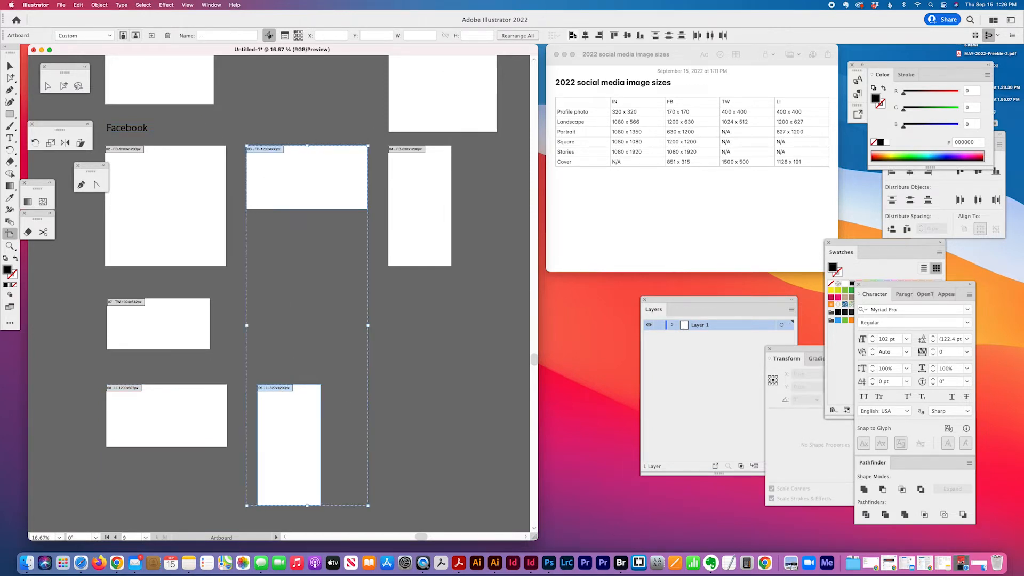
pyautogui.click(572, 35)
# - Left-align the TW-1024x512px and LI-1200x627px artboards with the first Facebook artboard
pyautogui.click(120, 305)
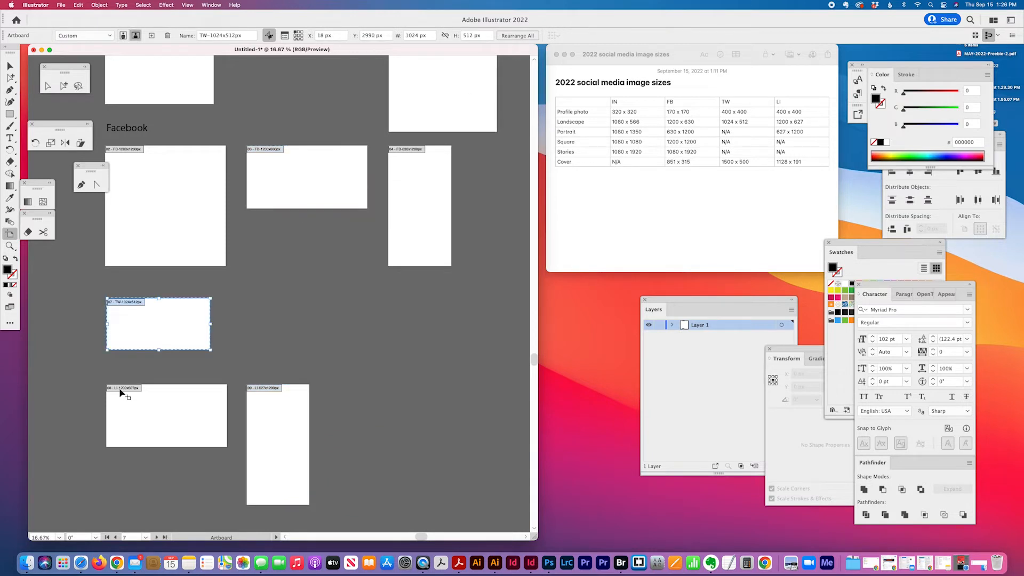
pyautogui.keyDown('shift'); pyautogui.click(120, 391); pyautogui.keyUp('shift')
pyautogui.keyDown('shift'); pyautogui.click(136, 151); pyautogui.keyUp('shift')
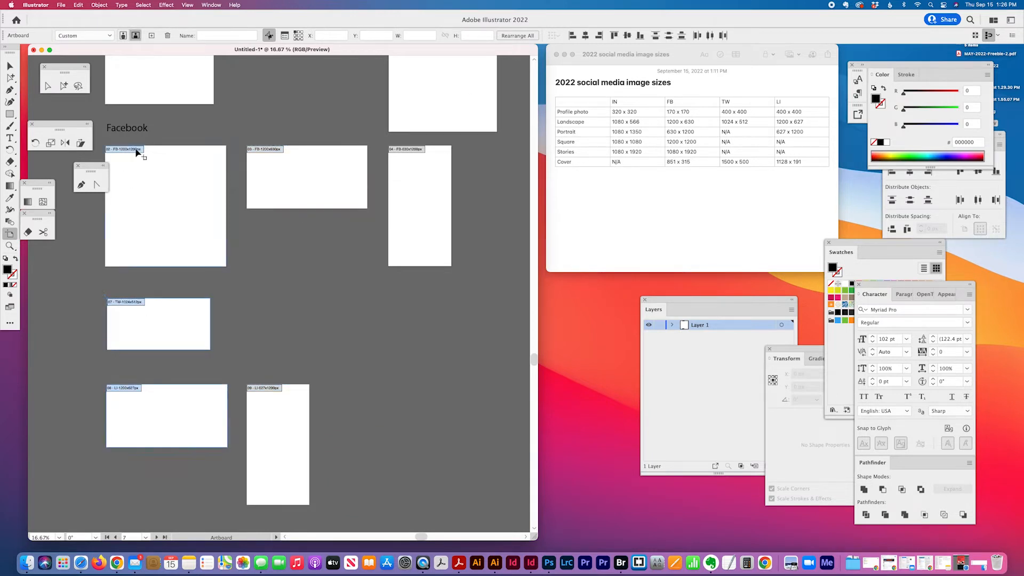
pyautogui.click(572, 35)
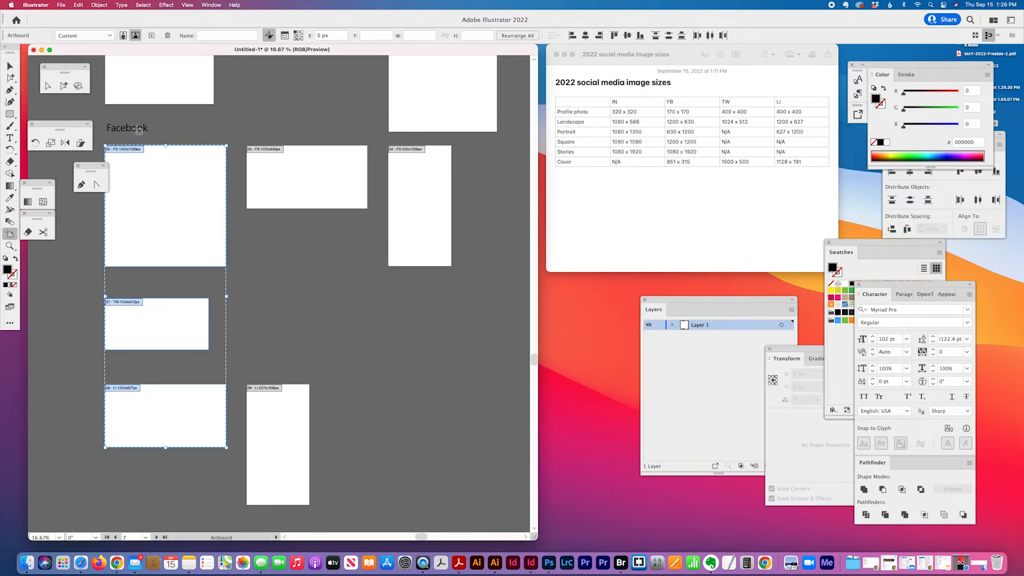
# - Duplicate the Facebook label above the TW artboard and change its text to Twitter
pyautogui.click(9, 65)
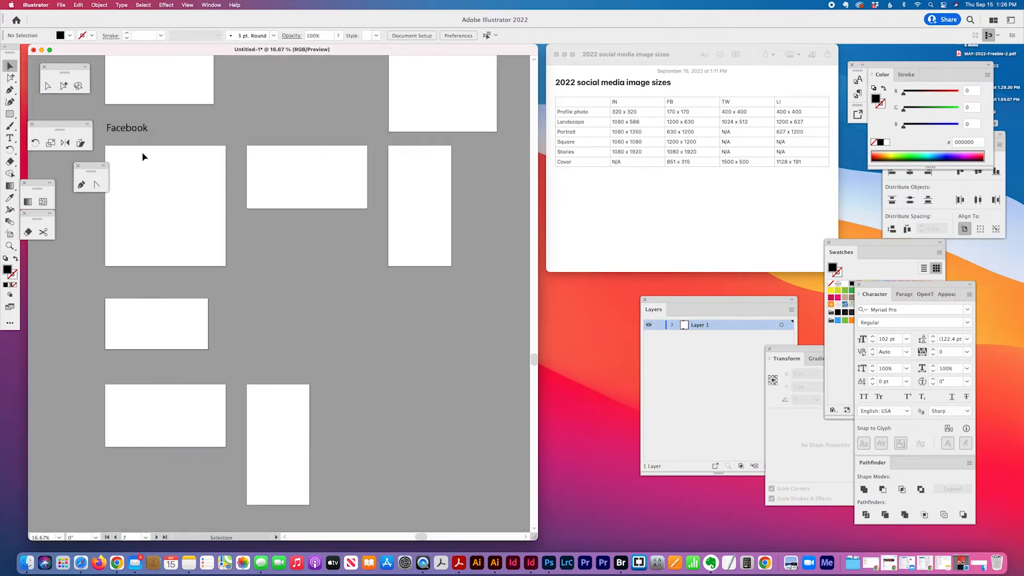
pyautogui.click(134, 132)
pyautogui.moveTo(134, 133); pyautogui.dragTo(107, 288)
pyautogui.click(10, 137)
pyautogui.write('Twitter')
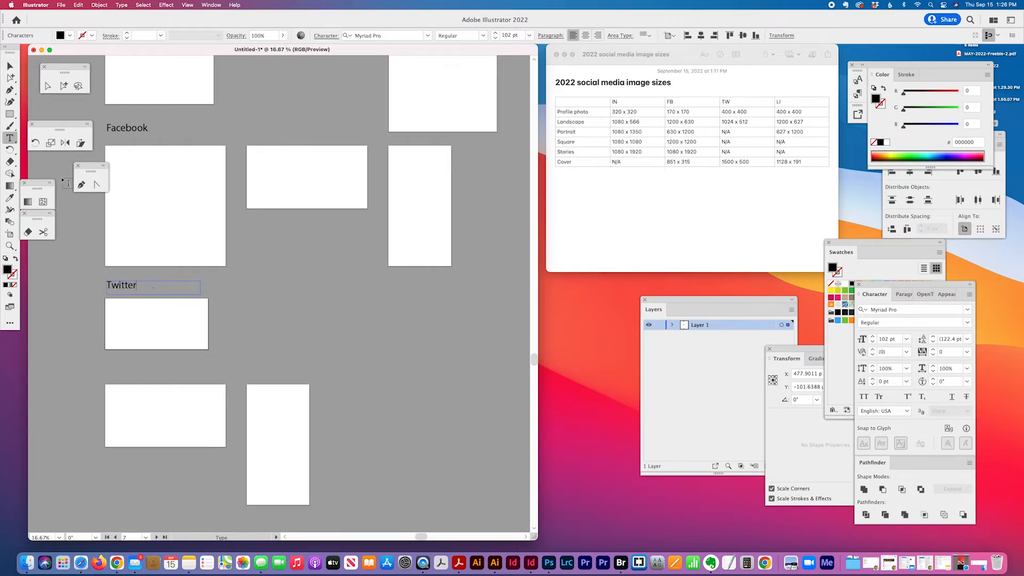
# - Duplicate the Twitter label above the LI artboards and change its text to LinkedIn
pyautogui.click(64, 86)
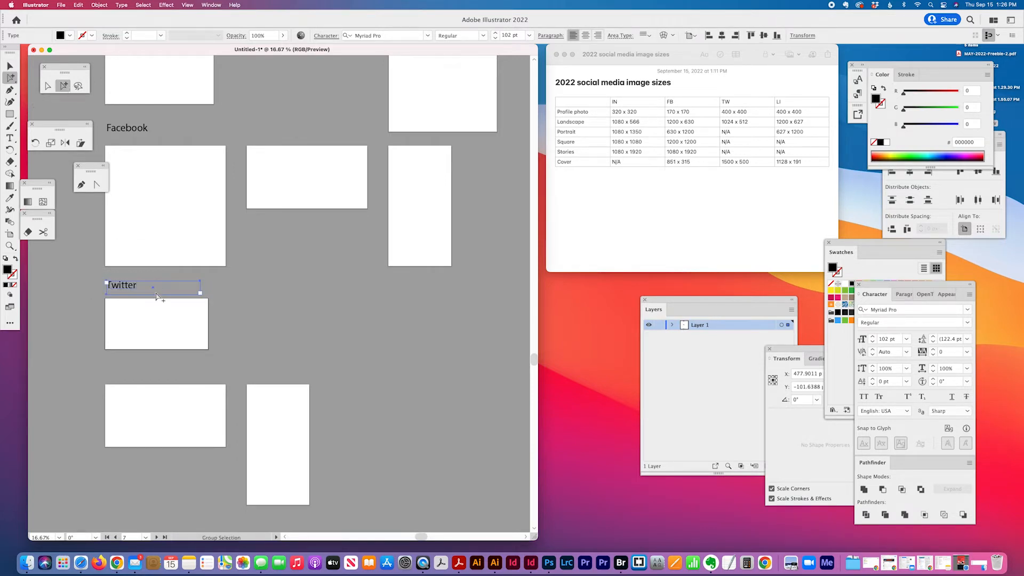
pyautogui.moveTo(129, 287); pyautogui.dragTo(128, 372)
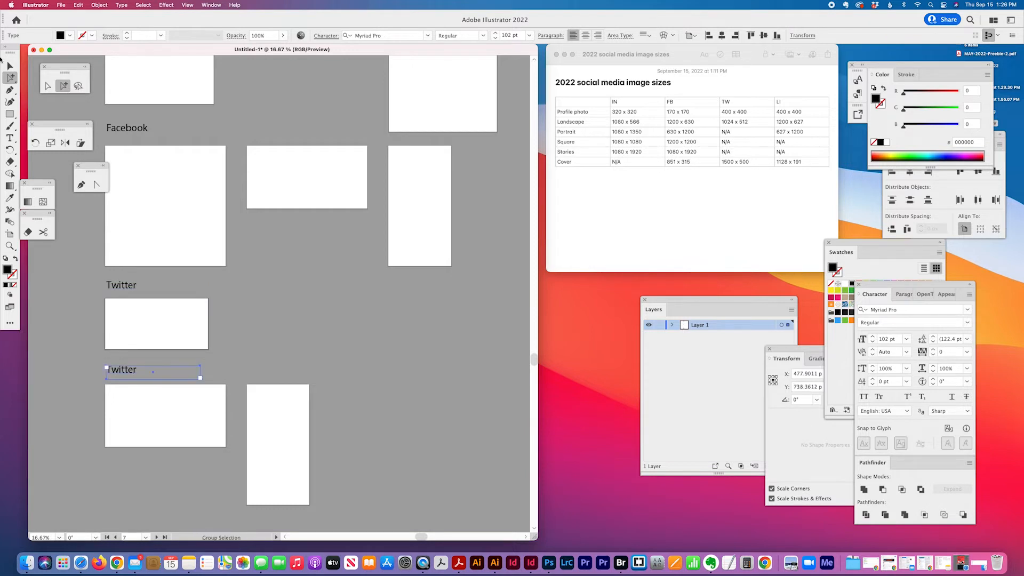
pyautogui.click(12, 142)
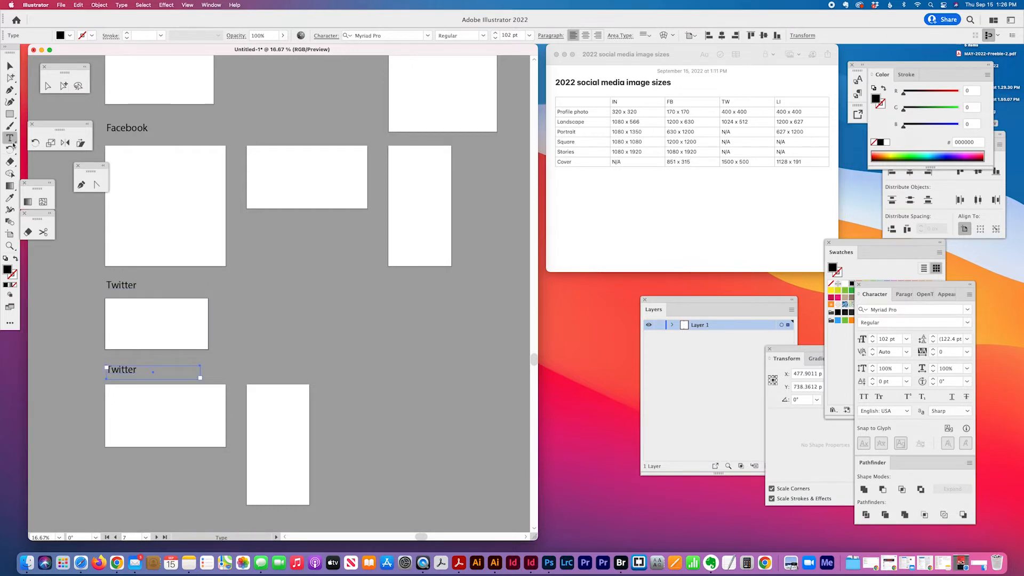
pyautogui.click(132, 369)
pyautogui.click(139, 369)
pyautogui.press('super+z')
pyautogui.moveTo(136, 370); pyautogui.dragTo(89, 371)
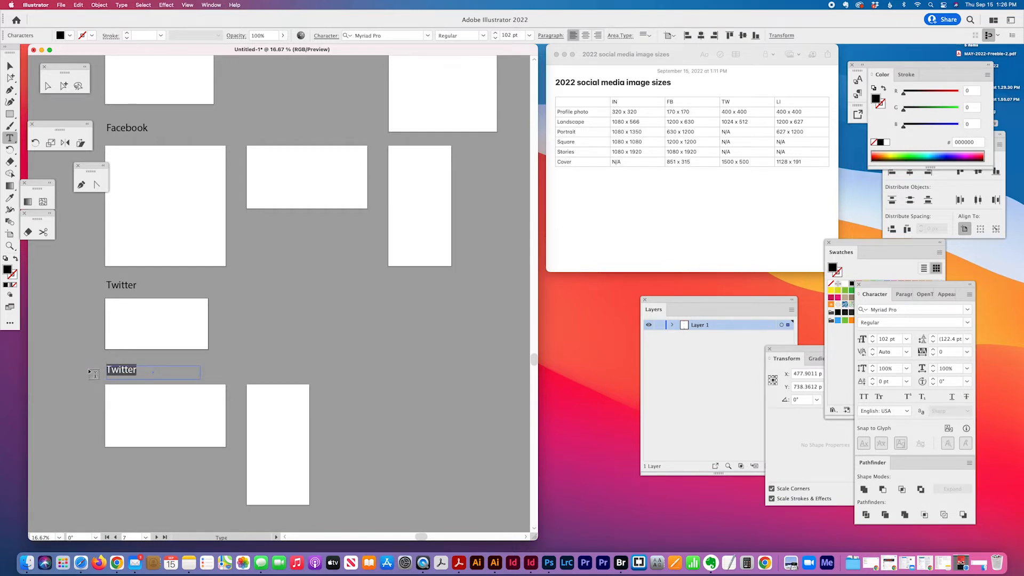
pyautogui.write('LinkedIn')
pyautogui.click(64, 85)
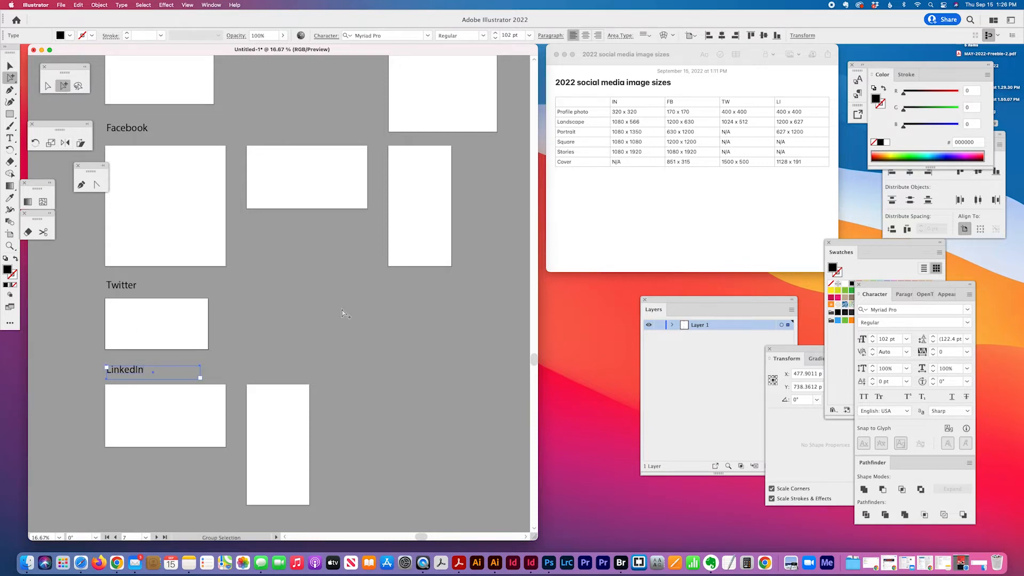
# - Widen the document window and shift it slightly so the labelled artboard rows fit with room around them
pyautogui.hscroll(-5, 342, 313)
pyautogui.moveTo(531, 541); pyautogui.dragTo(635, 534)
pyautogui.scroll(3, 412, 446)
pyautogui.scroll(2, 411, 450)
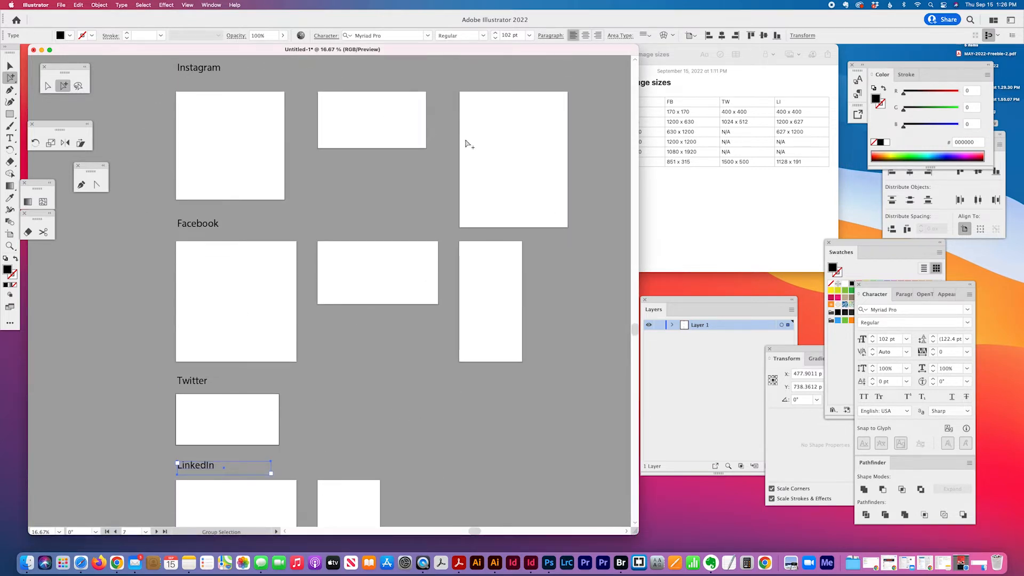
pyautogui.moveTo(203, 48)
pyautogui.mouseDown()
pyautogui.moveTo(357, 40)
pyautogui.moveTo(218, 48)
pyautogui.mouseUp()
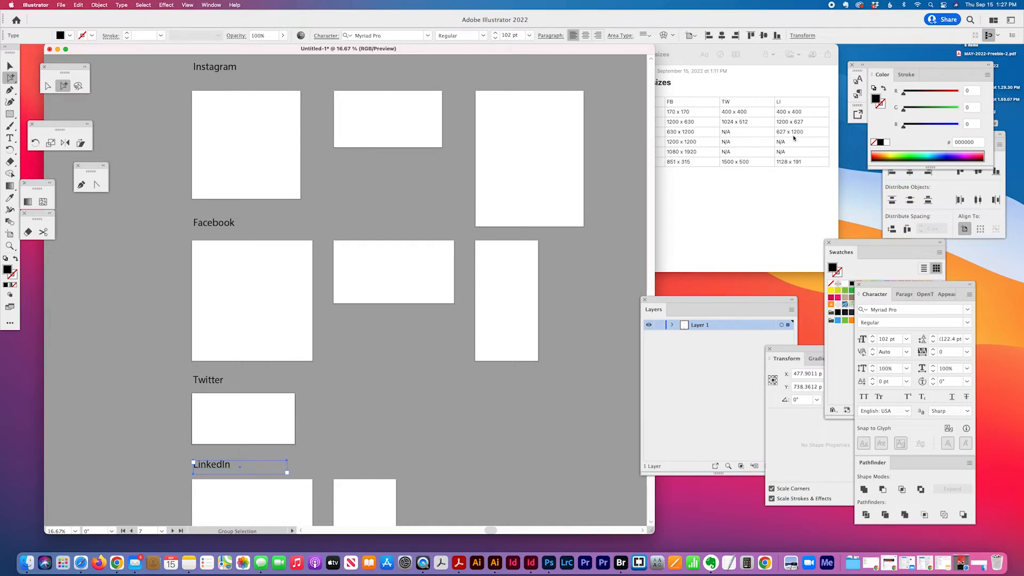
# - Open the recent file -2022-MASTER-imagenumber_description-1200x630px_3.ai and view its topmost artboards
pyautogui.click(59, 5)
pyautogui.moveTo(80, 43)
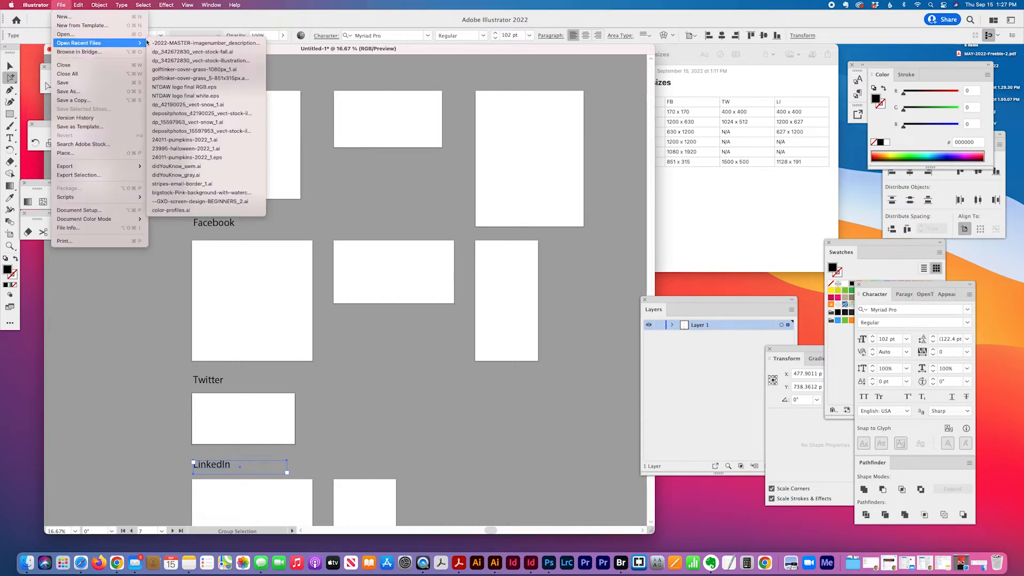
pyautogui.click(203, 42)
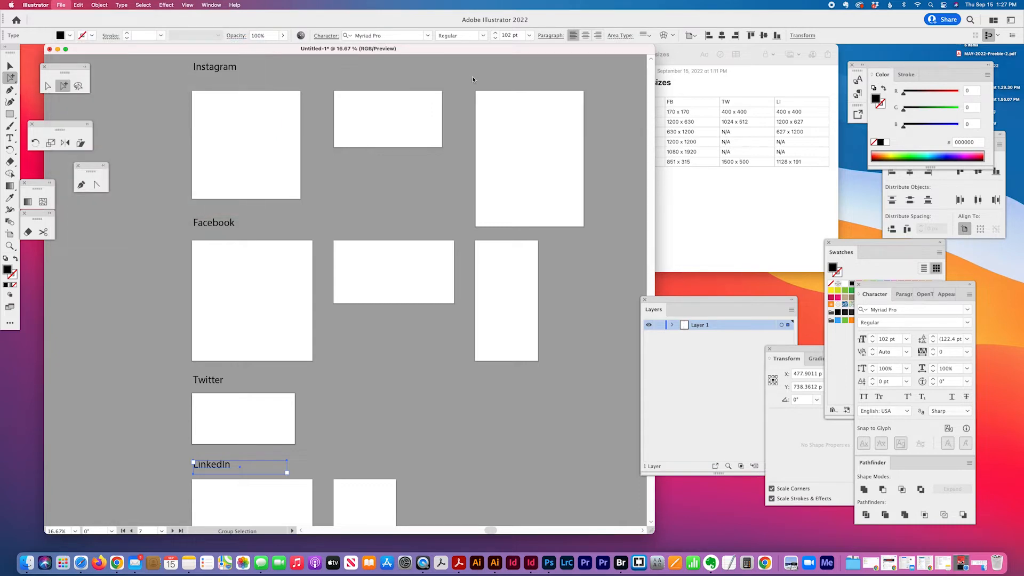
pyautogui.scroll(1, 494, 178)
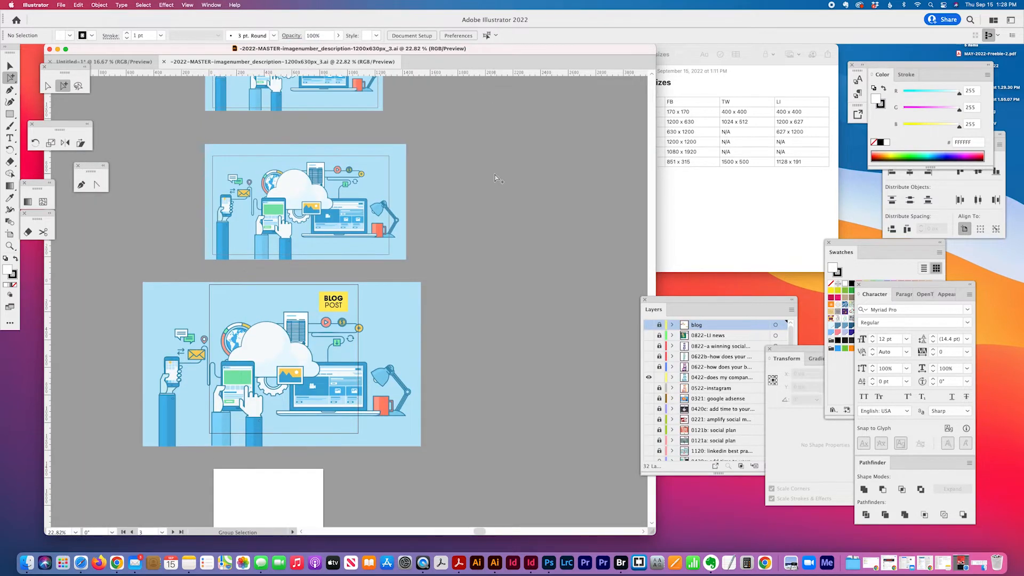
pyautogui.scroll(4, 495, 177)
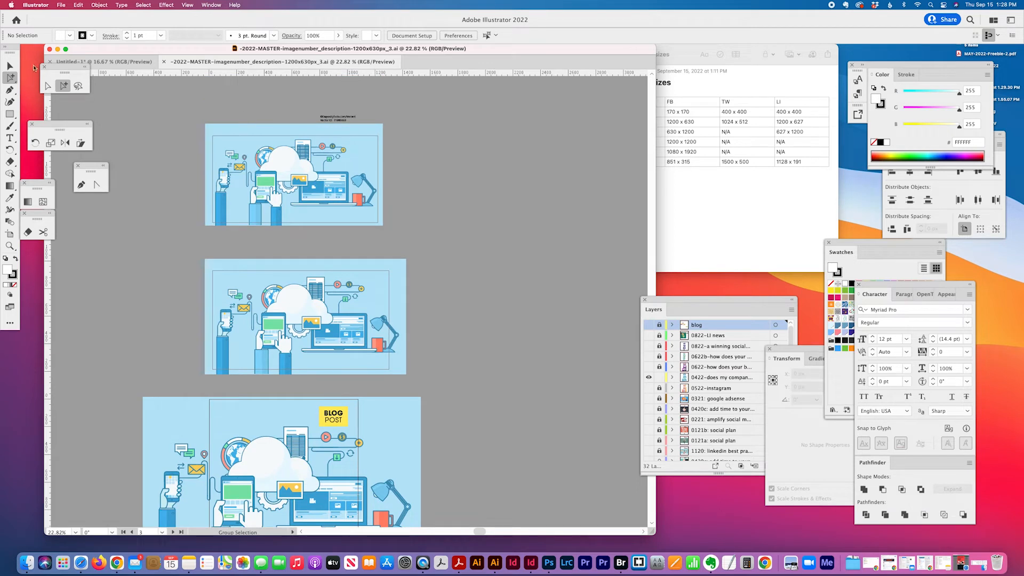
# - Select and copy the large cloud-and-devices artwork with the BLOG POST tag on the third artboard
pyautogui.click(10, 65)
pyautogui.hscroll(-3, 434, 213)
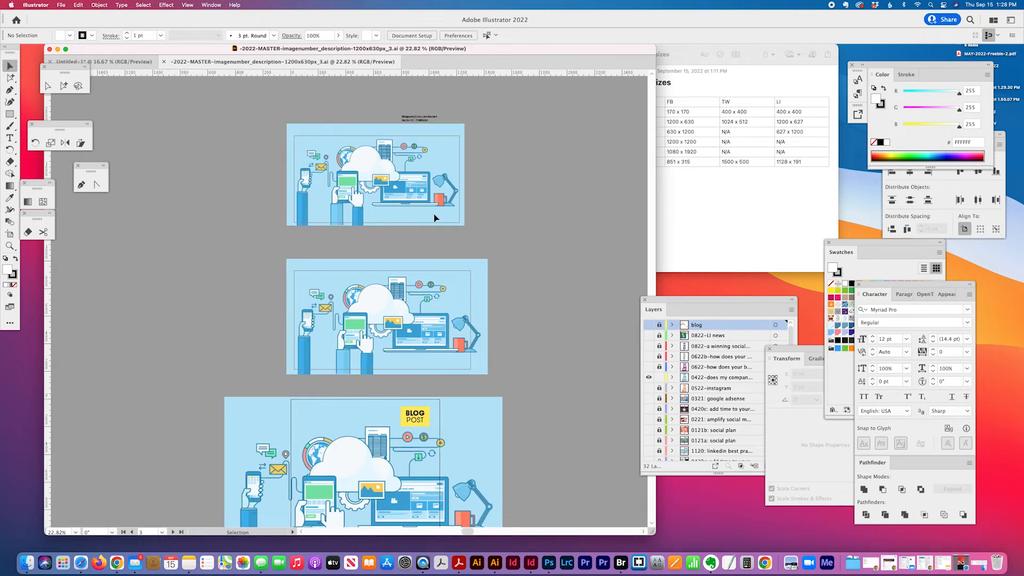
pyautogui.scroll(-4, 434, 216)
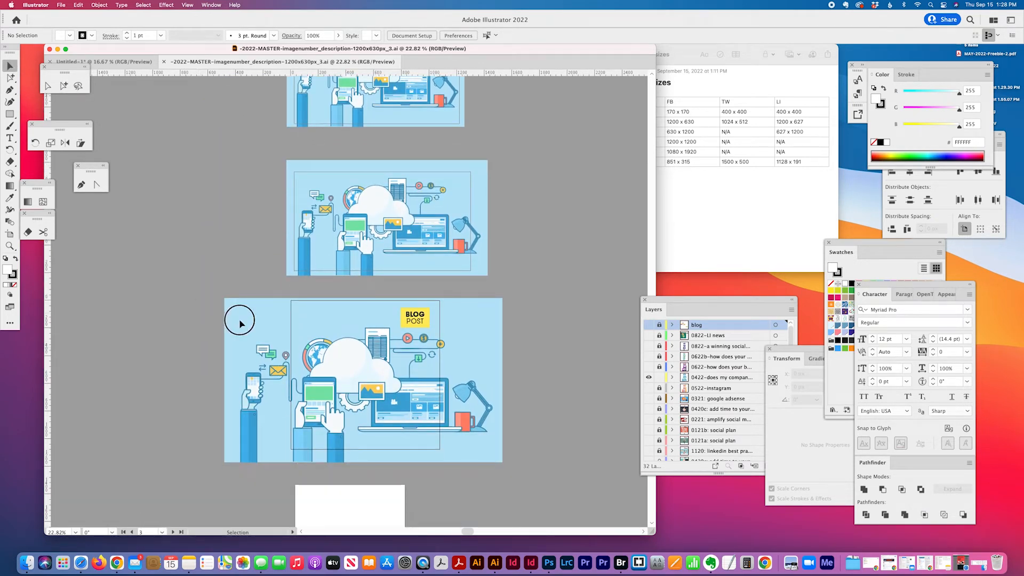
pyautogui.moveTo(239, 320); pyautogui.dragTo(515, 471)
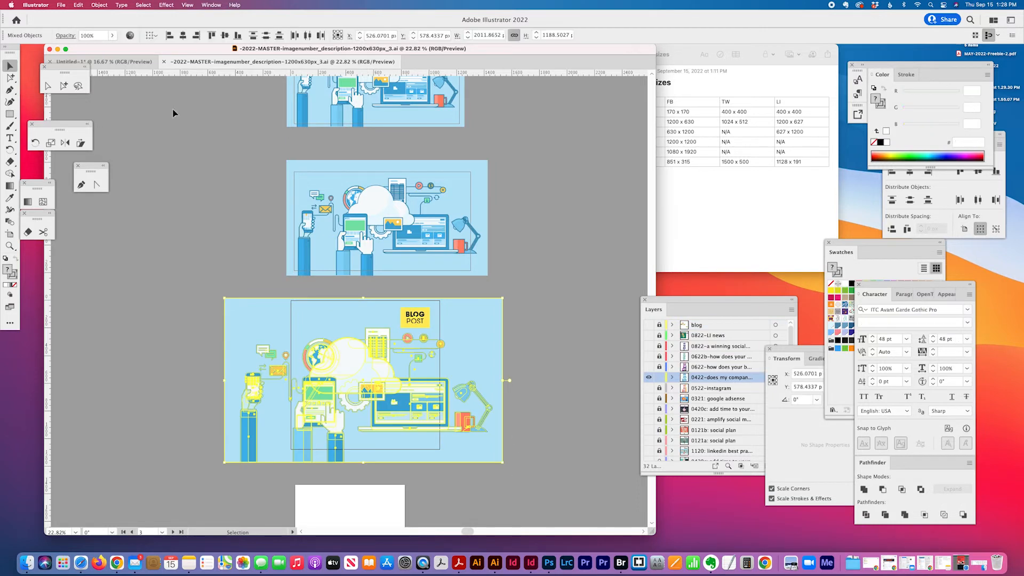
# - Return to the untitled document and rename Layer 1 as template
pyautogui.click(122, 62)
pyautogui.scroll(2, 327, 279)
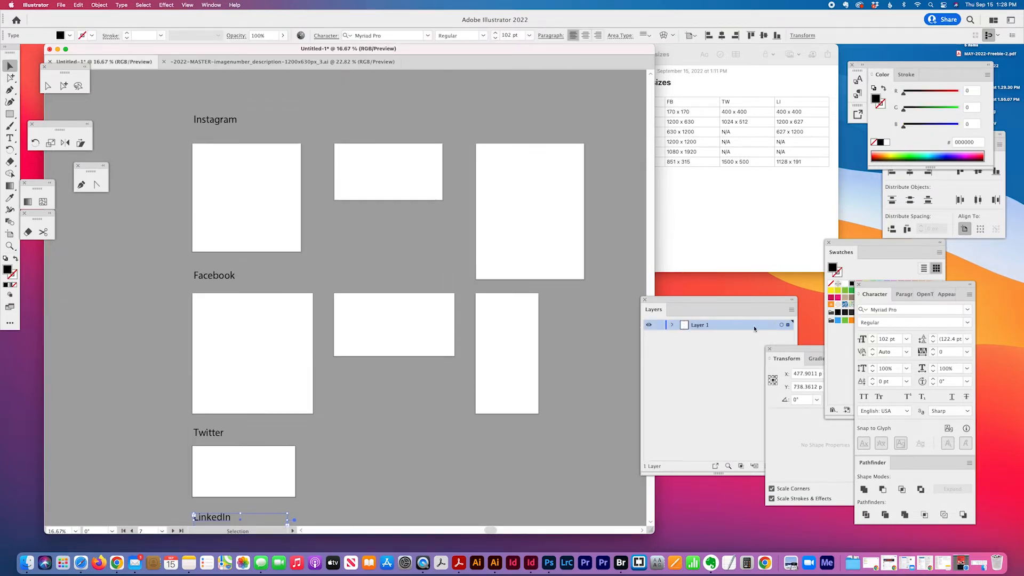
pyautogui.click(692, 376)
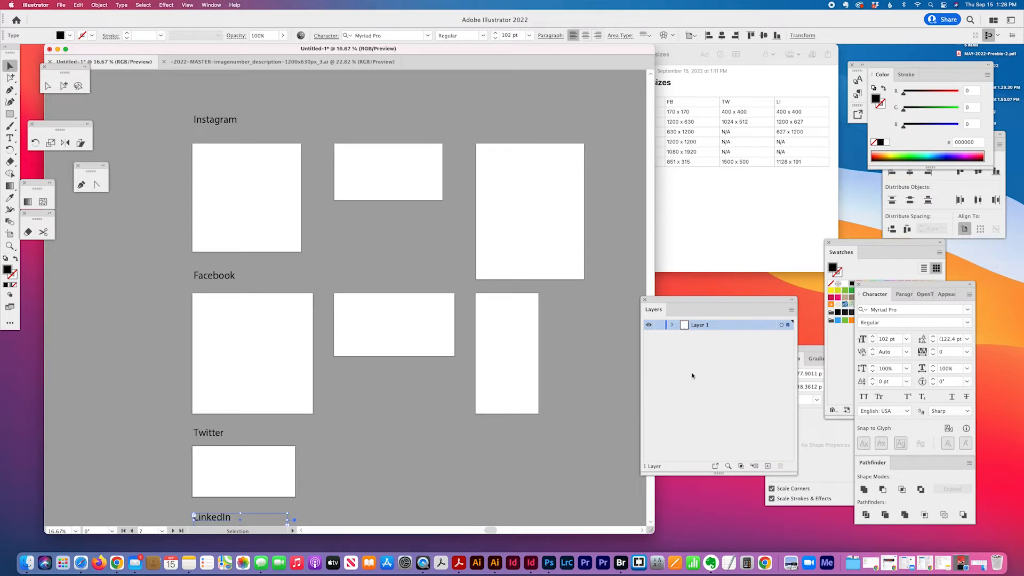
pyautogui.doubleClick(702, 325)
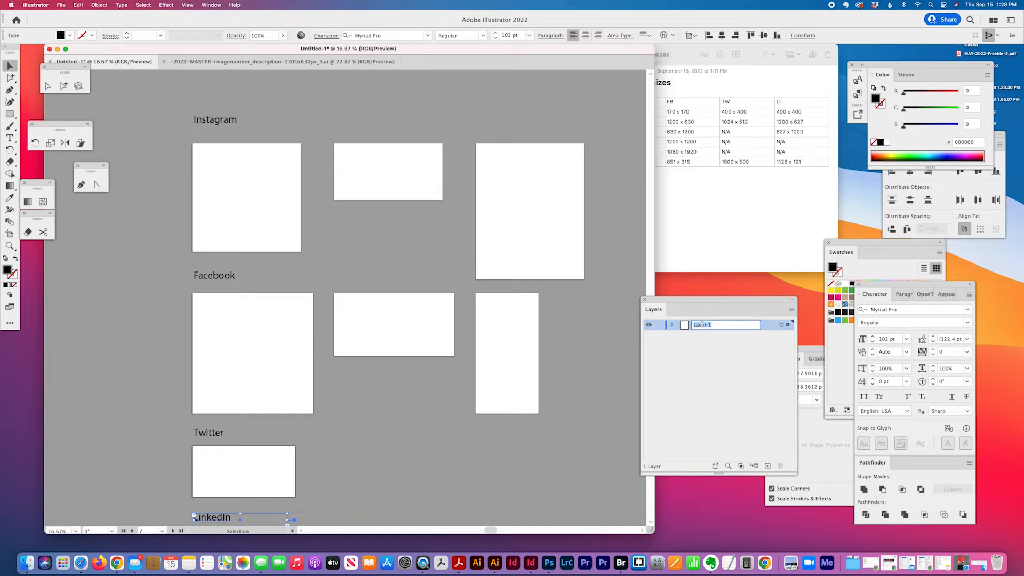
pyautogui.write('template')
pyautogui.press('Return')
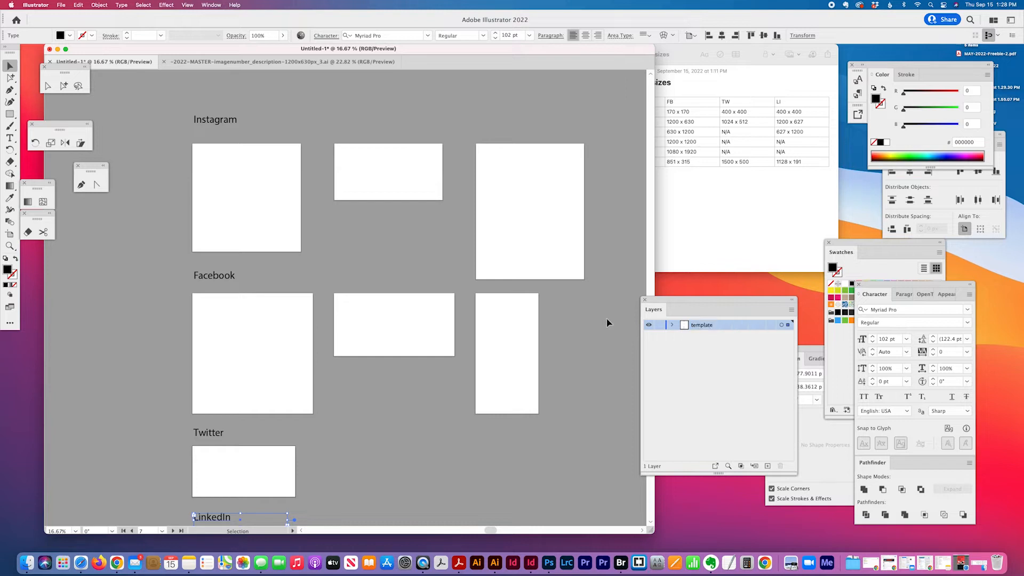
# - Lock the template layer and add a new layer named 0922-elements above it
pyautogui.click(659, 325)
pyautogui.click(791, 309)
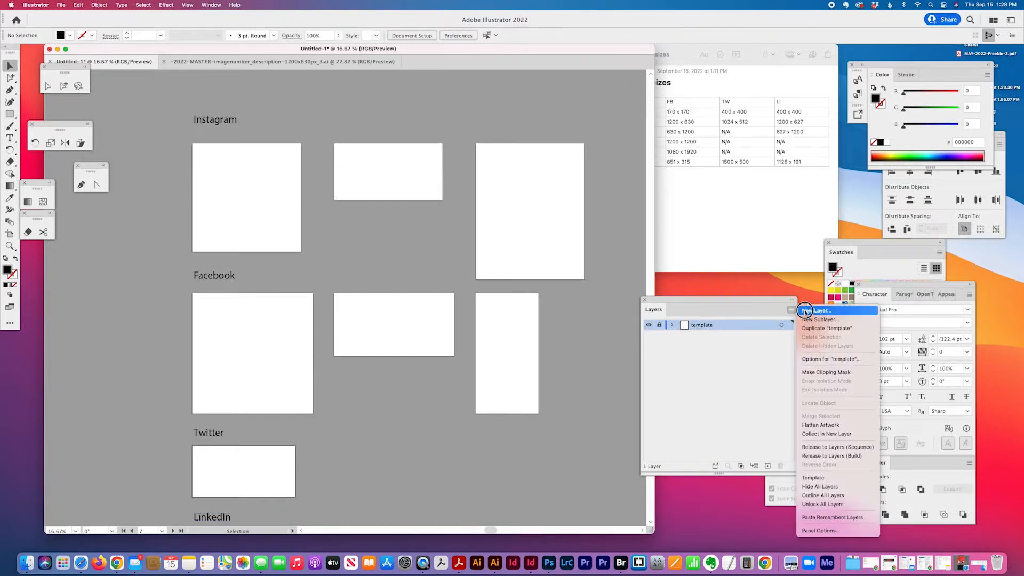
pyautogui.click(805, 311)
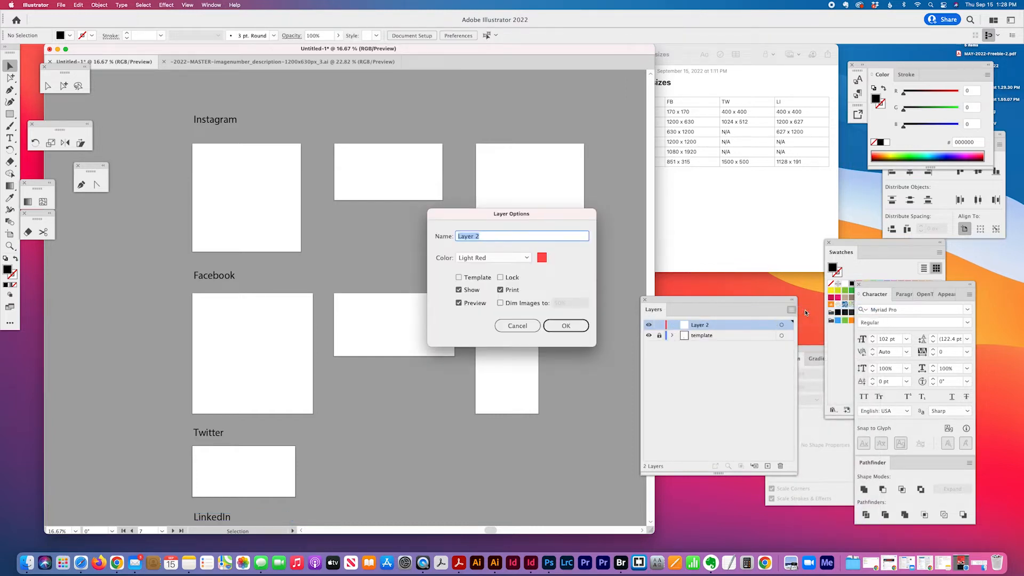
pyautogui.write('0922-elements')
pyautogui.press('Return')
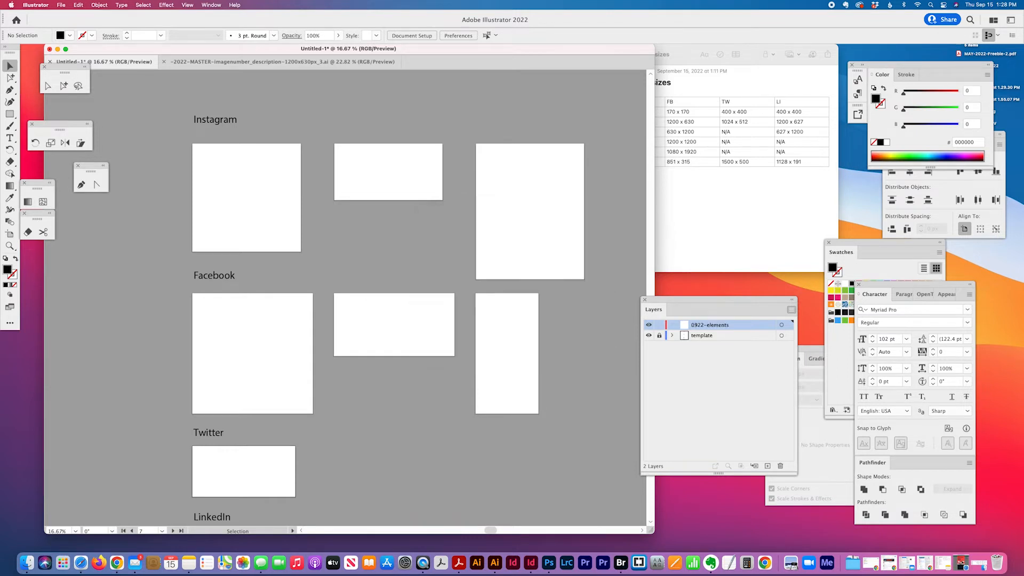
# - Paste the copied artwork into the 0922-elements layer and move it over the first Instagram artboard
pyautogui.press('super+v')
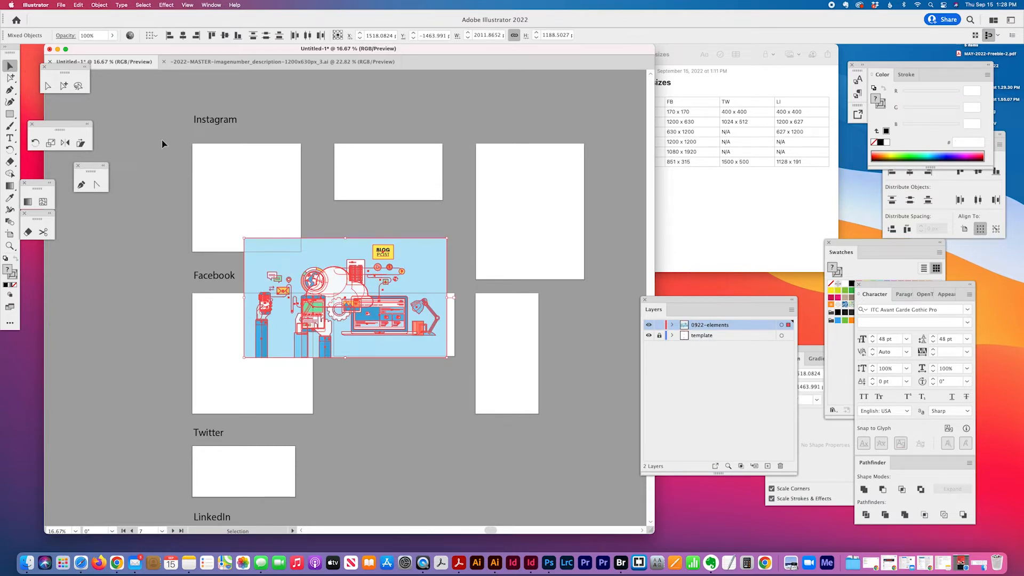
pyautogui.moveTo(380, 257); pyautogui.dragTo(280, 155)
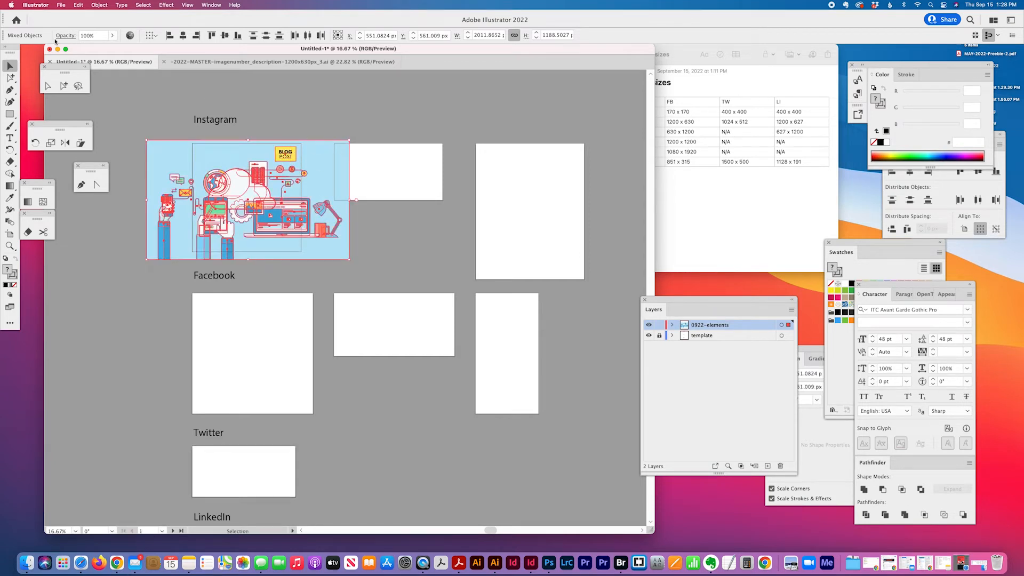
# - Move the right edge of the artwork's blue background inward, making it about 1647 px wide
pyautogui.click(47, 86)
pyautogui.click(359, 209)
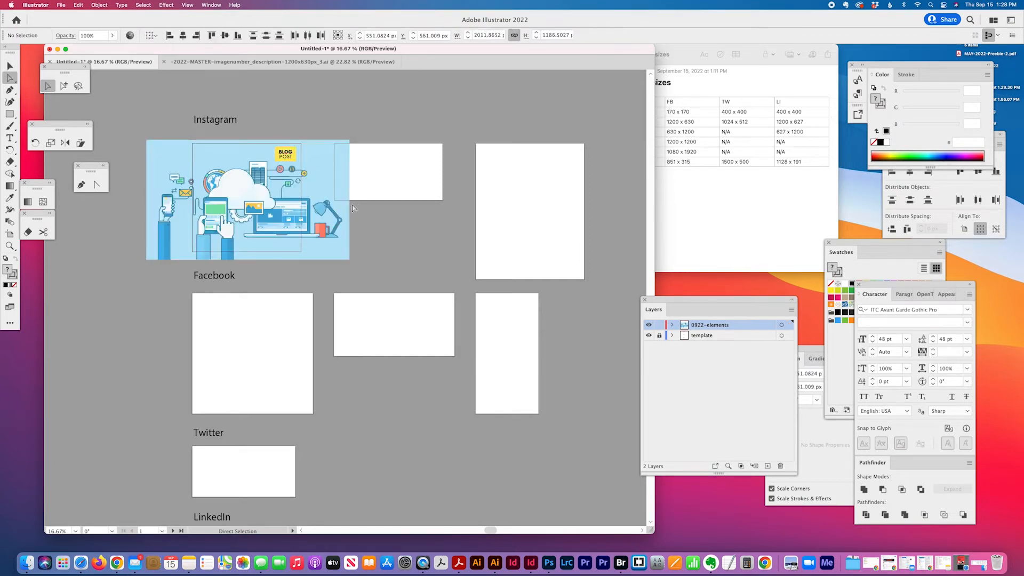
pyautogui.moveTo(347, 209); pyautogui.dragTo(314, 208)
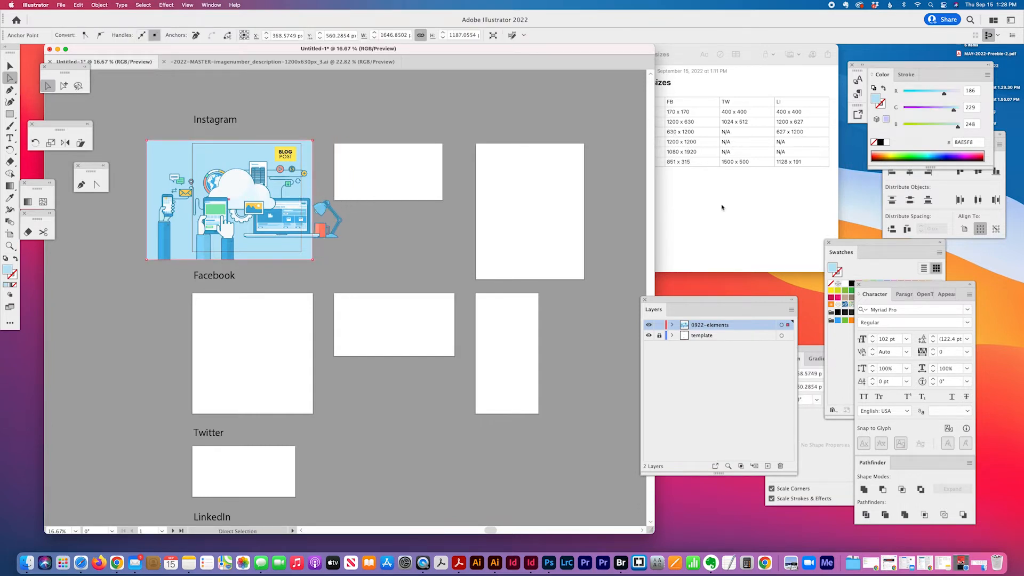
pyautogui.press('v')
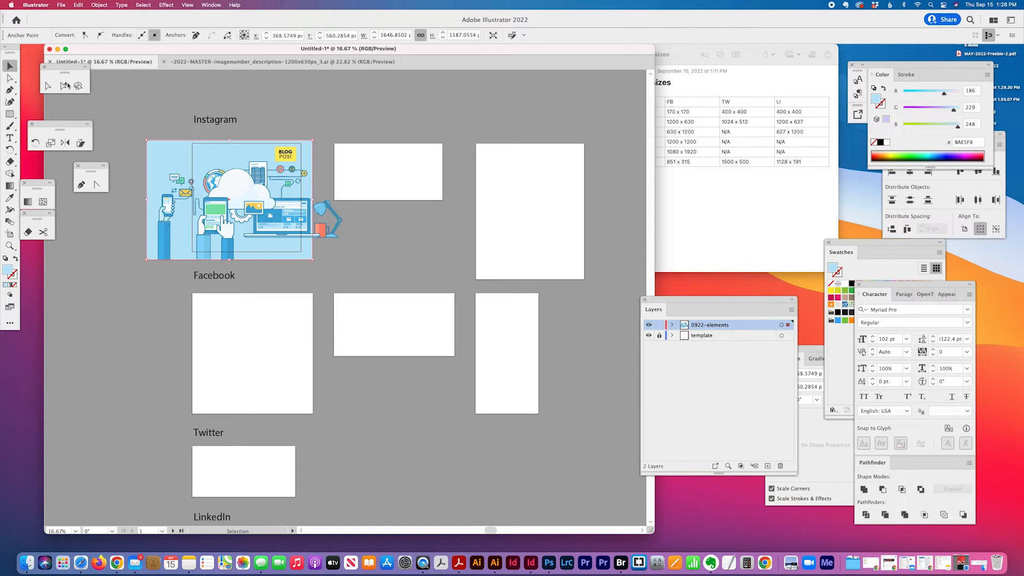
# - Select the whole artwork and duplicate it onto the second Instagram artboard
pyautogui.moveTo(130, 135); pyautogui.dragTo(323, 256)
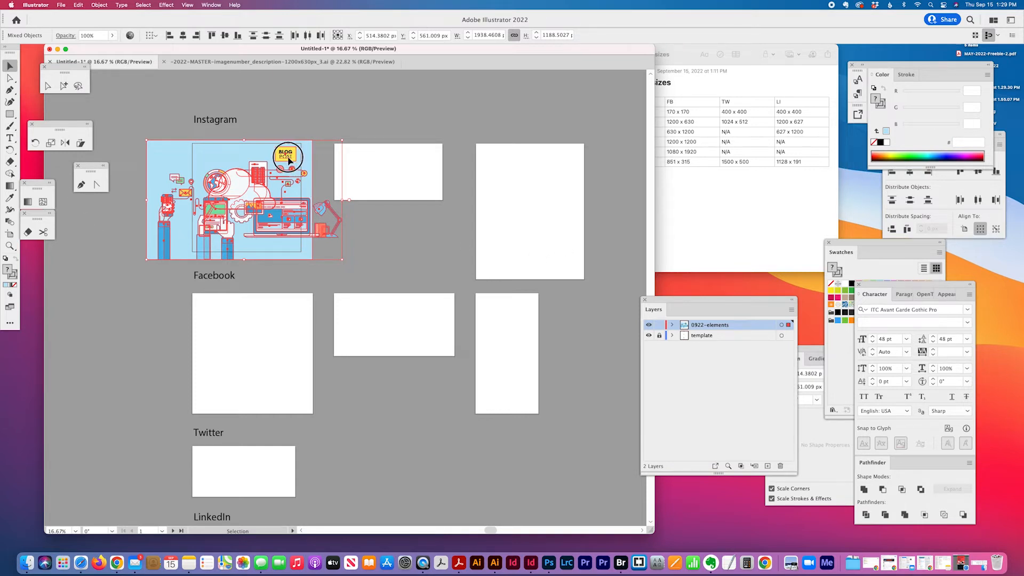
pyautogui.moveTo(287, 162); pyautogui.dragTo(432, 163)
pyautogui.click(248, 113)
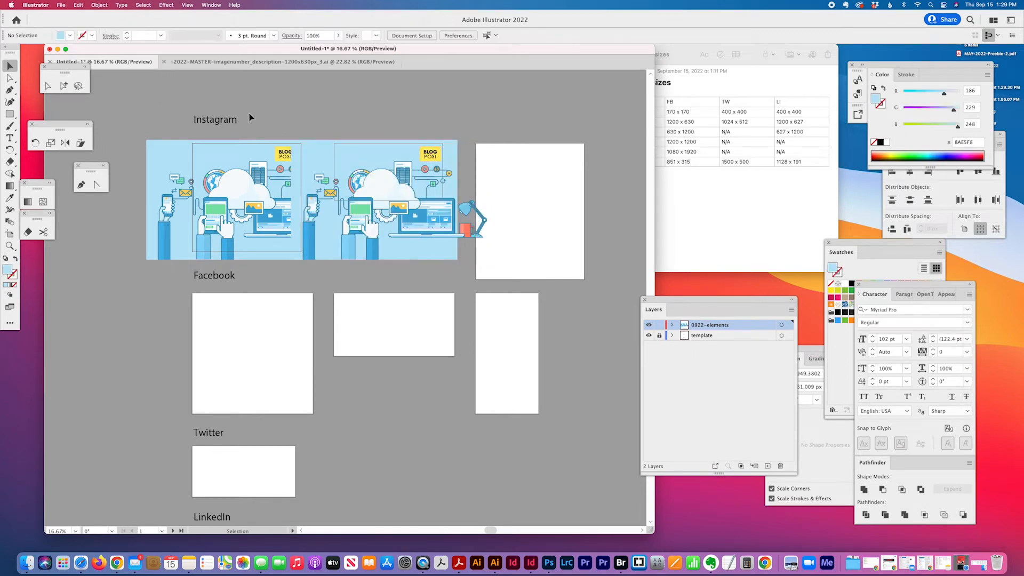
# - Select the BLOG POST text and its yellow box on the second Instagram artboard and group them
pyautogui.click(430, 156)
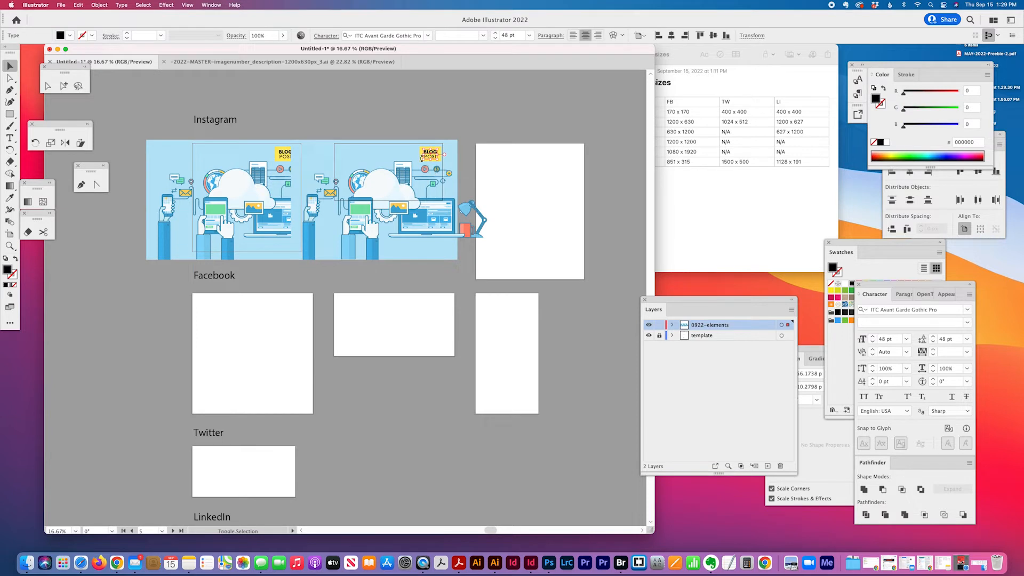
pyautogui.keyDown('shift'); pyautogui.click(420, 159); pyautogui.keyUp('shift')
pyautogui.click(412, 104)
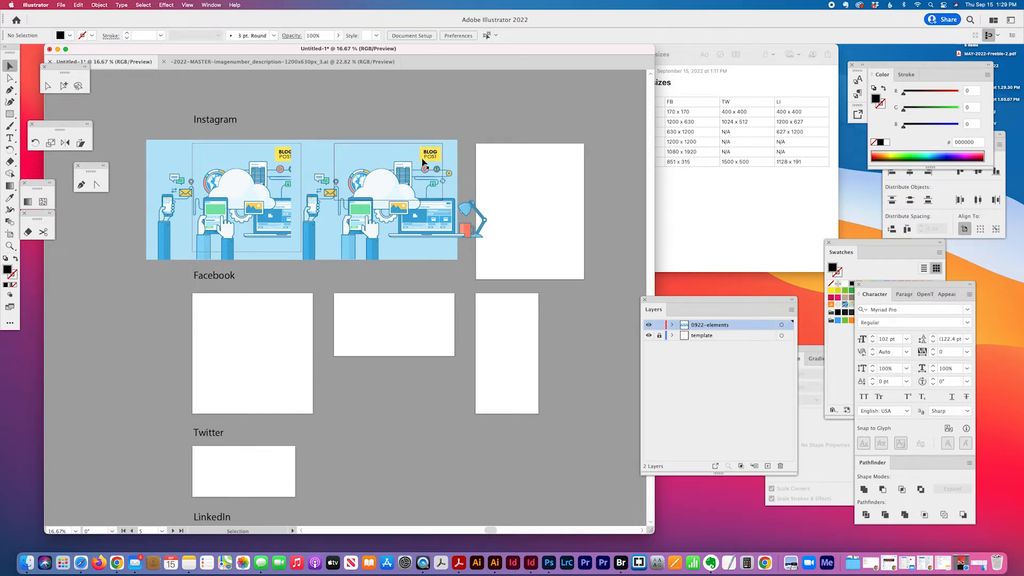
pyautogui.click(425, 159)
pyautogui.keyDown('shift'); pyautogui.click(429, 161); pyautogui.keyUp('shift')
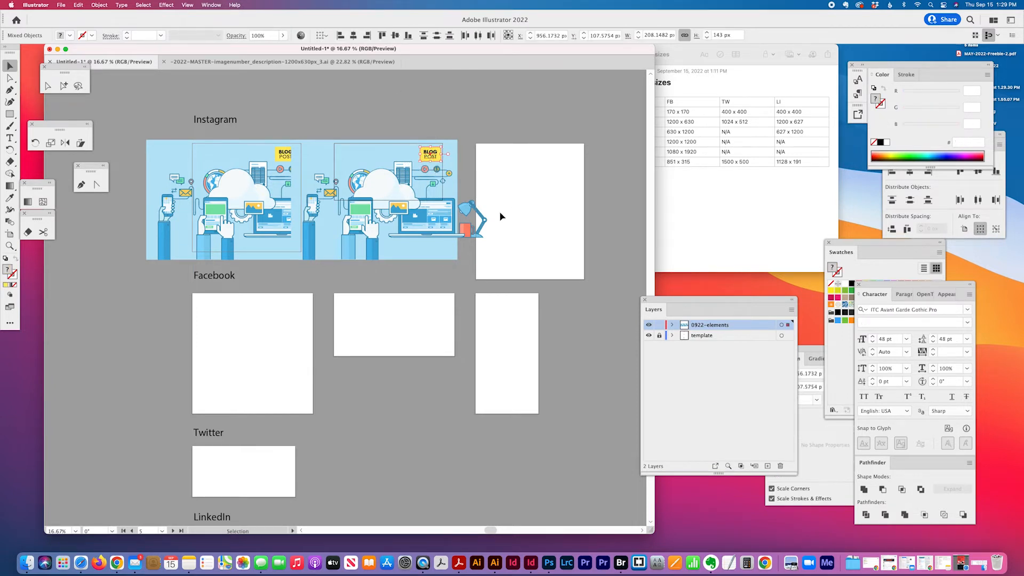
pyautogui.press('super+g')
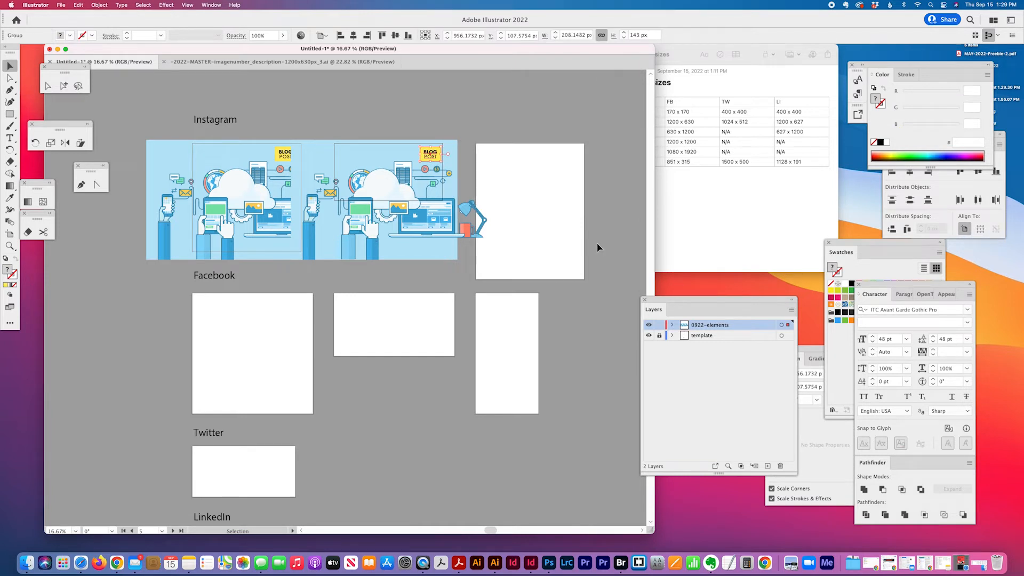
# - Create a new layer named blog-post above the 0922-elements layer
pyautogui.click(791, 309)
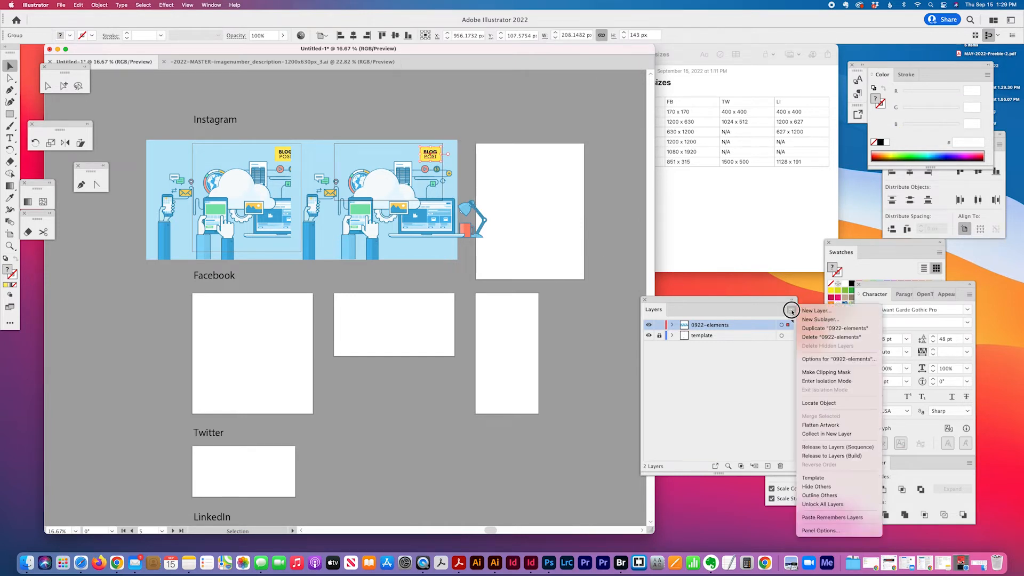
pyautogui.click(815, 310)
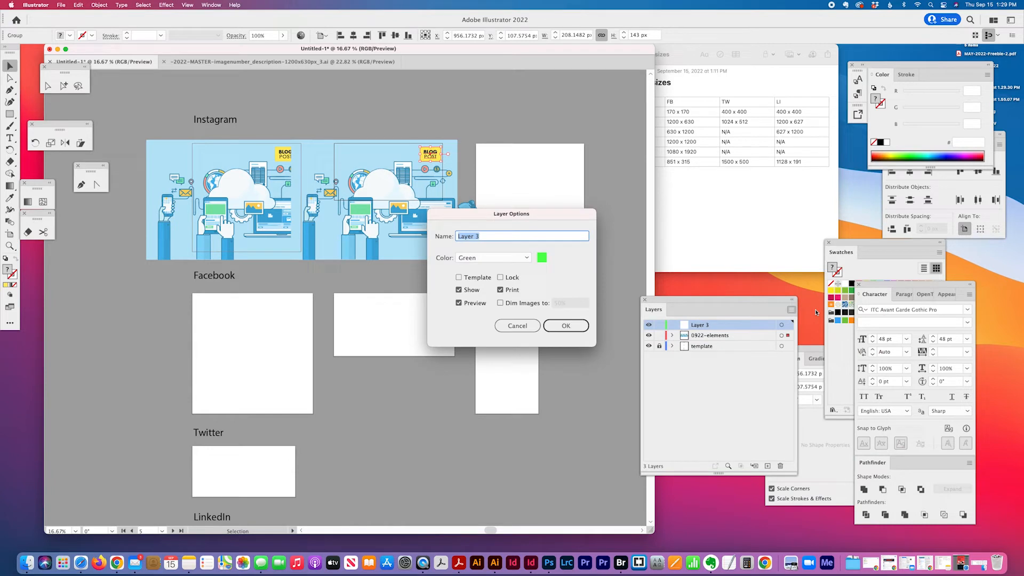
pyautogui.write('post')
pyautogui.press('Return')
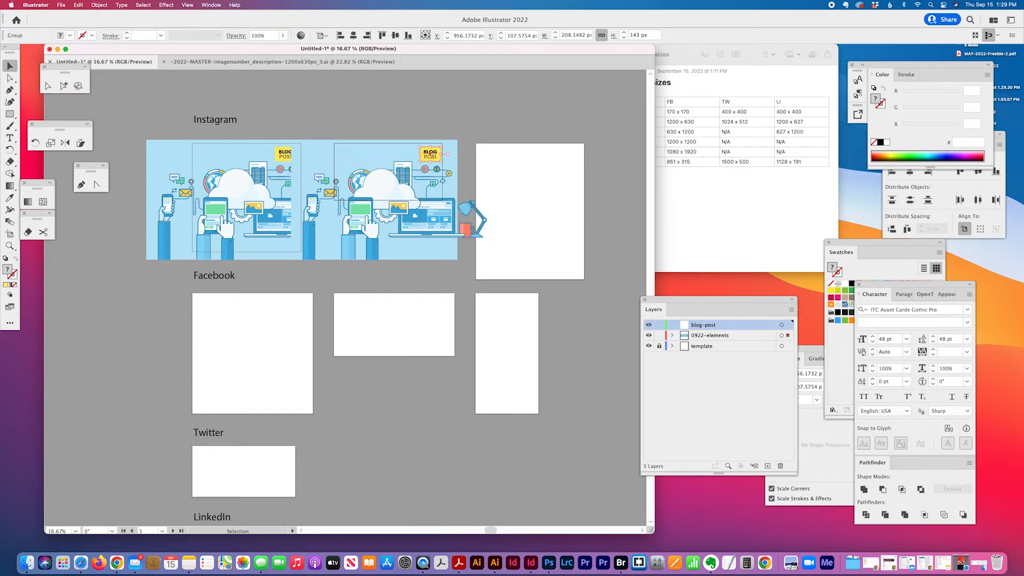
# - Move the grouped BLOG POST label onto the blog-post layer, and lock and hide that layer
pyautogui.moveTo(788, 335); pyautogui.dragTo(788, 325)
pyautogui.click(659, 325)
pyautogui.click(648, 324)
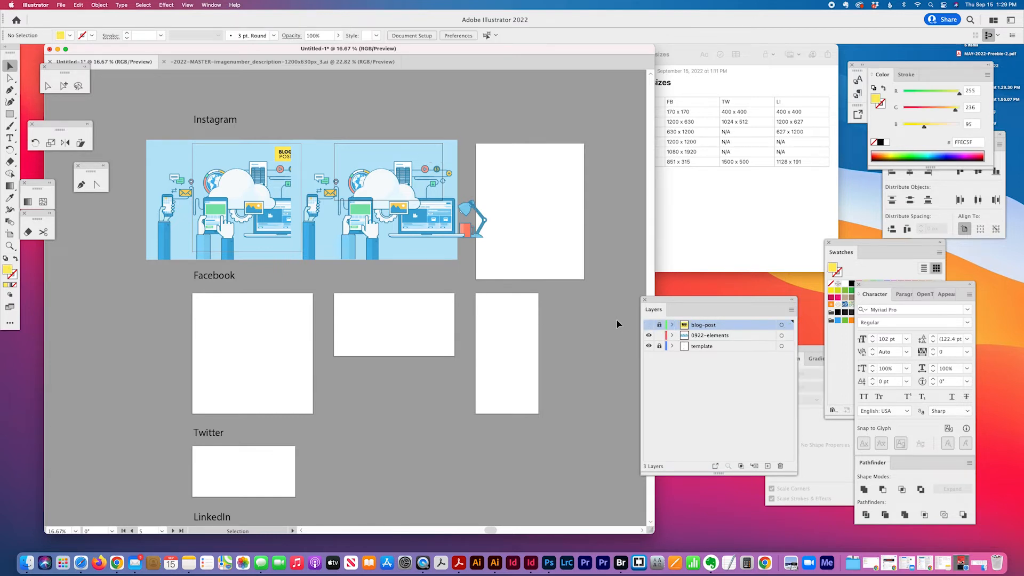
# - Scale down the artwork on the second Instagram artboard to about 1348 px wide so the illustration fits it
pyautogui.click(385, 173)
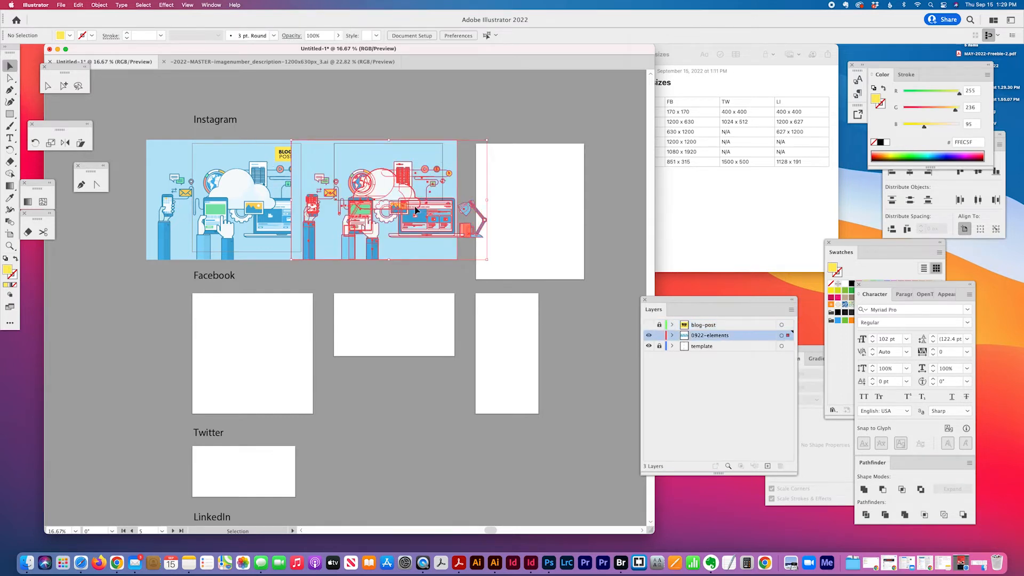
pyautogui.moveTo(290, 258); pyautogui.dragTo(329, 234)
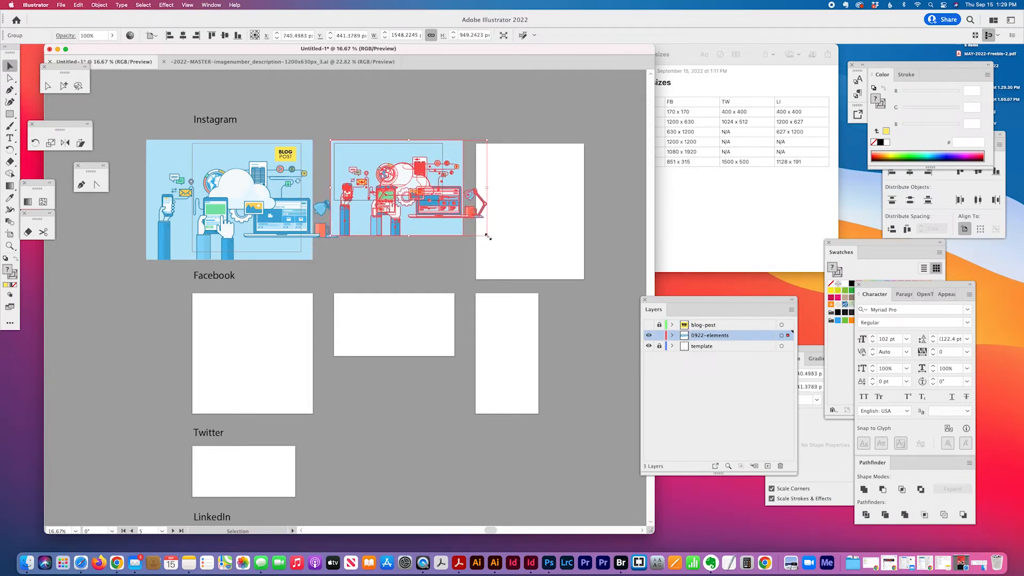
pyautogui.moveTo(486, 236); pyautogui.dragTo(420, 212)
# - Extend the right edge of the second artwork's blue background outward past the desk lamp
pyautogui.press('a')
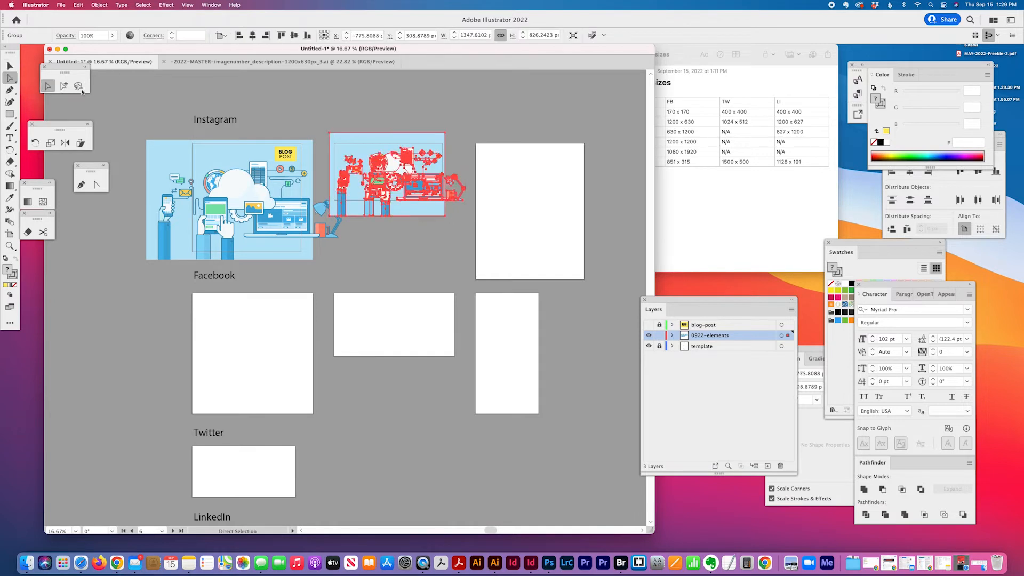
pyautogui.moveTo(444, 133); pyautogui.dragTo(466, 140)
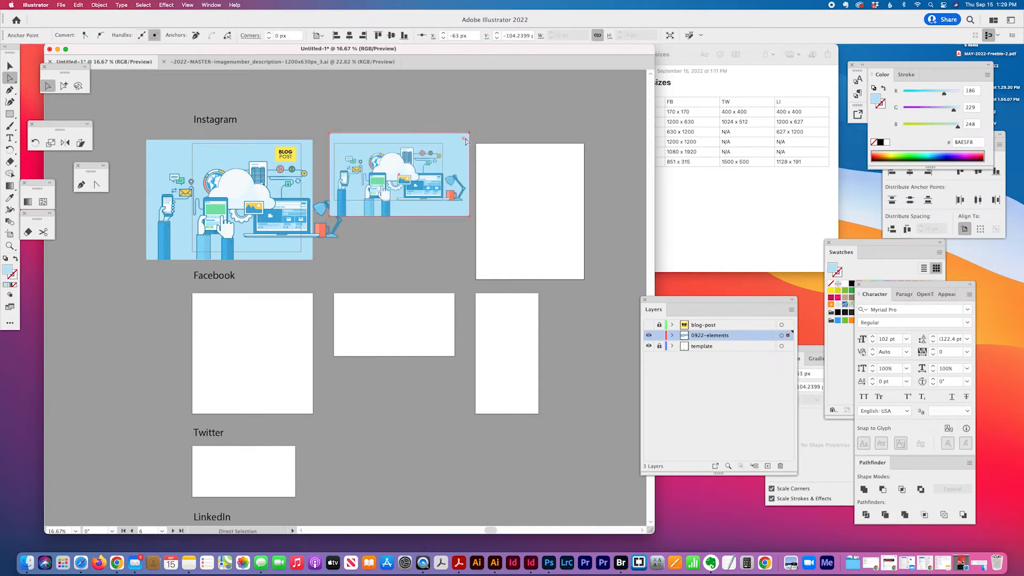
# - Duplicate the second artwork onto the third Instagram artboard and enlarge it to about 2423 by 1444 px, covering the artboard's height
pyautogui.click(10, 66)
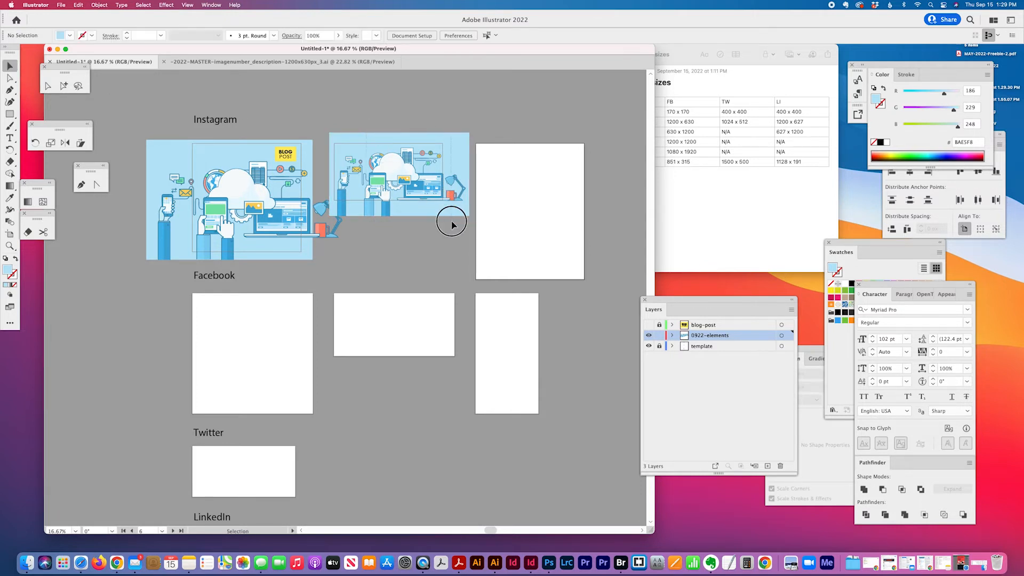
pyautogui.click(462, 210)
pyautogui.moveTo(467, 216); pyautogui.dragTo(546, 256)
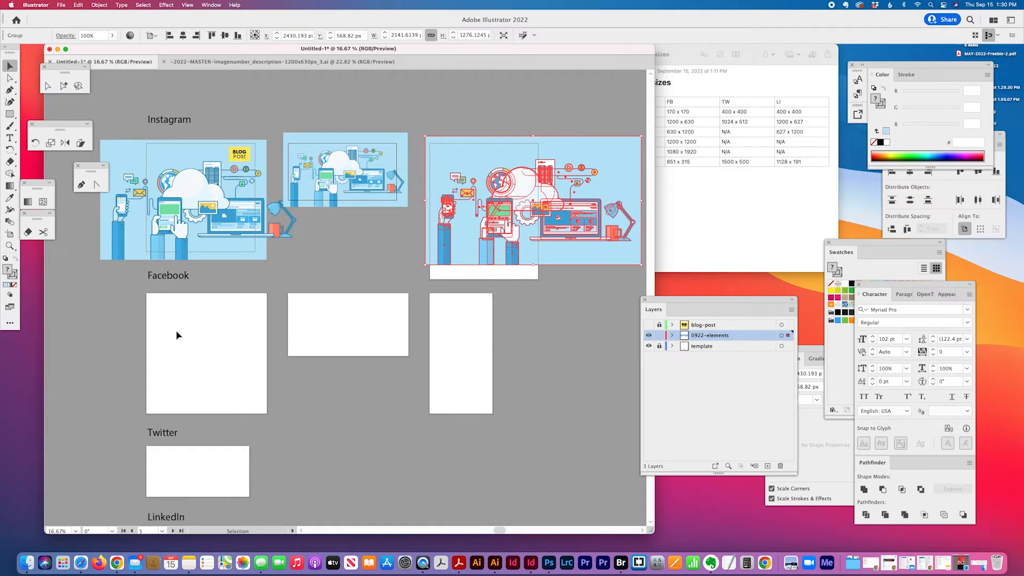
pyautogui.scroll(-3, 432, 390)
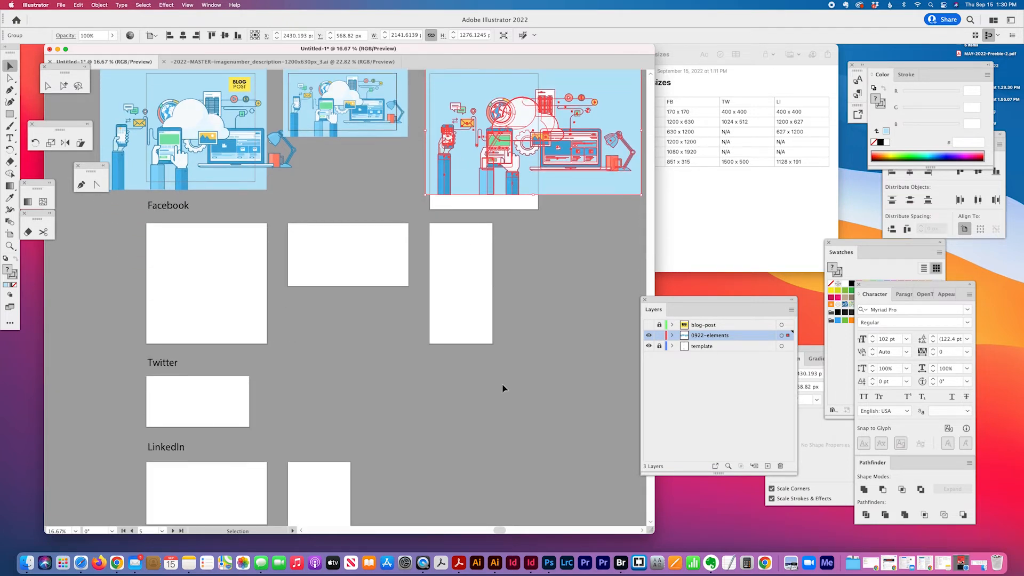
pyautogui.scroll(3, 593, 322)
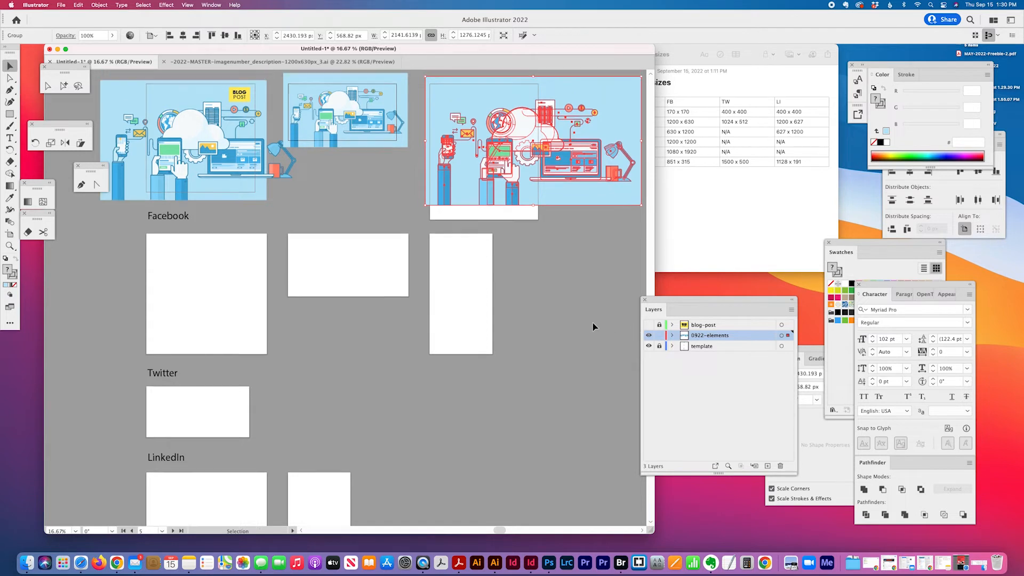
pyautogui.hscroll(3, 537, 314)
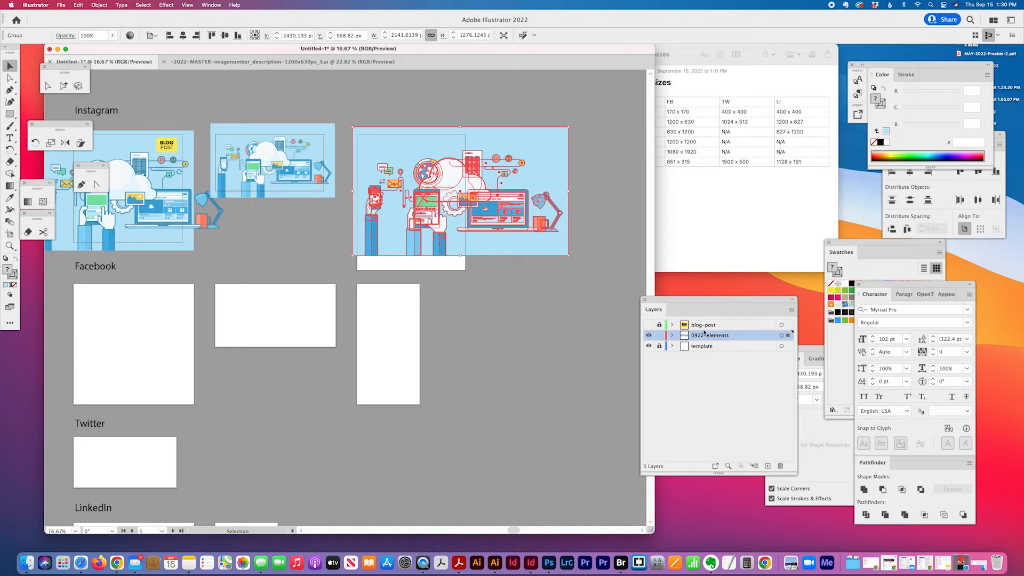
pyautogui.moveTo(568, 255); pyautogui.dragTo(599, 281)
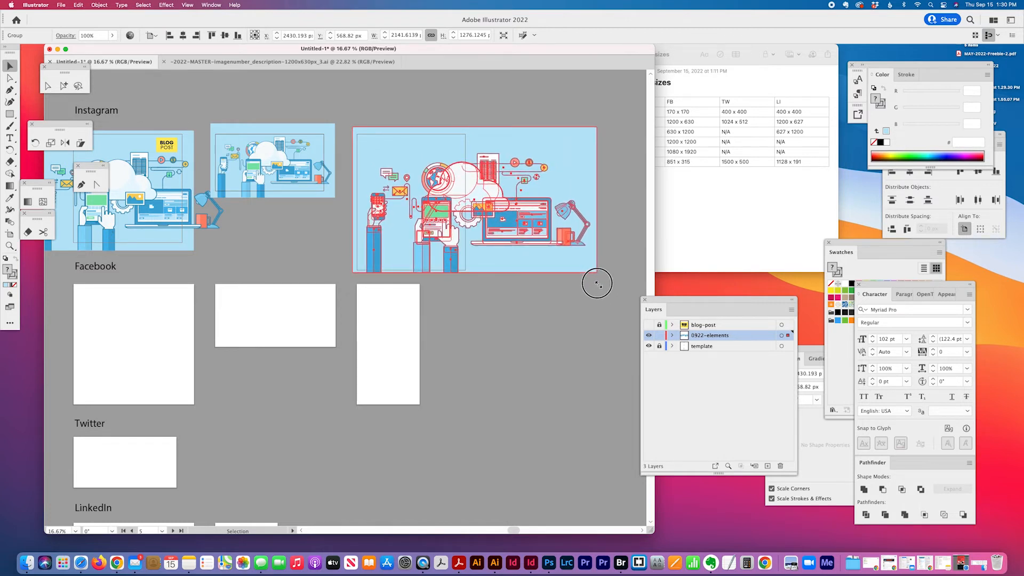
pyautogui.moveTo(516, 226); pyautogui.dragTo(511, 226)
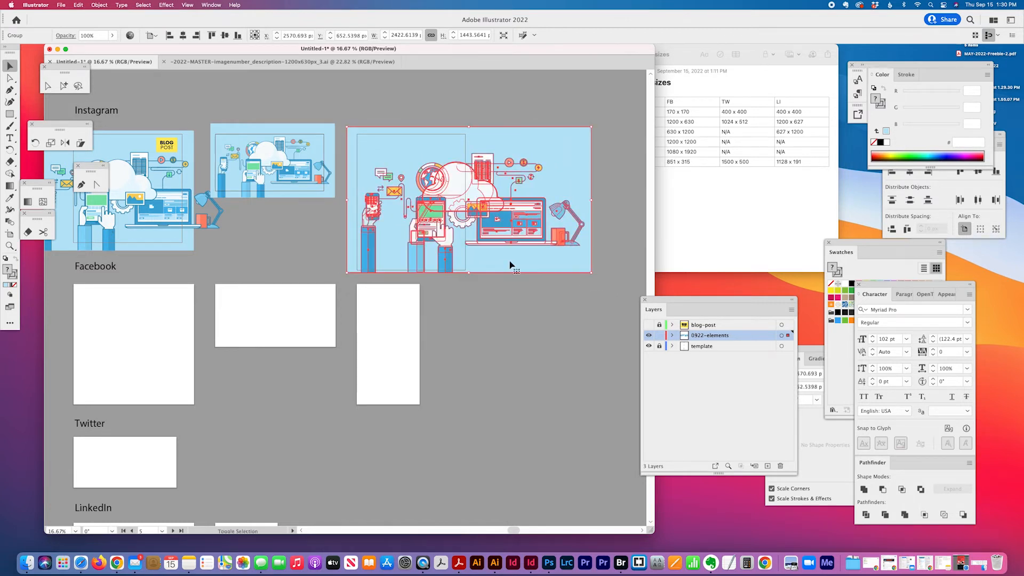
# - Move the enlarged artwork to the left so the cloud and tablet sit over the third Instagram artboard
pyautogui.hscroll(-1, 512, 281)
pyautogui.scroll(-2, 511, 281)
pyautogui.hscroll(-3, 512, 281)
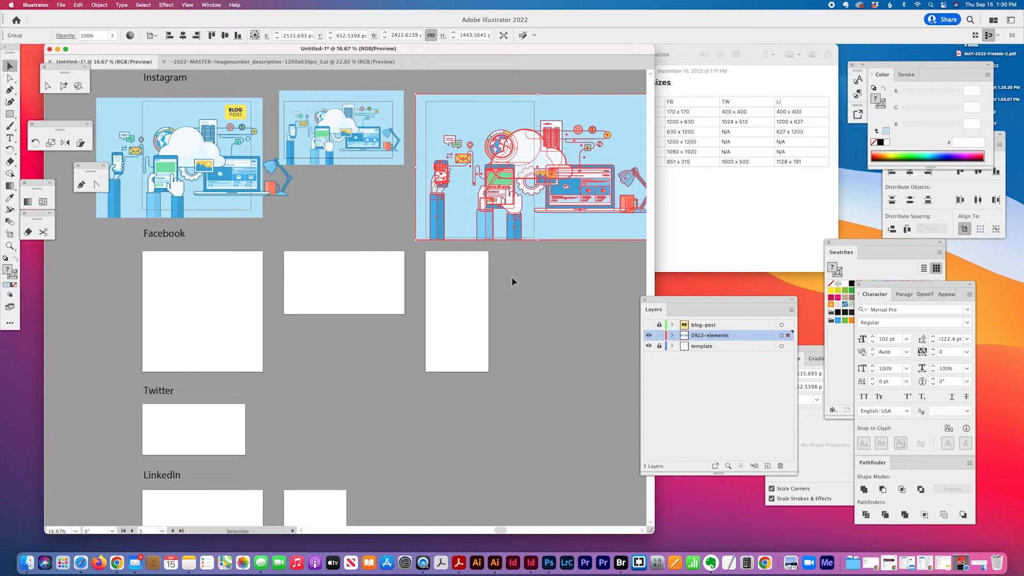
pyautogui.hscroll(5, 496, 245)
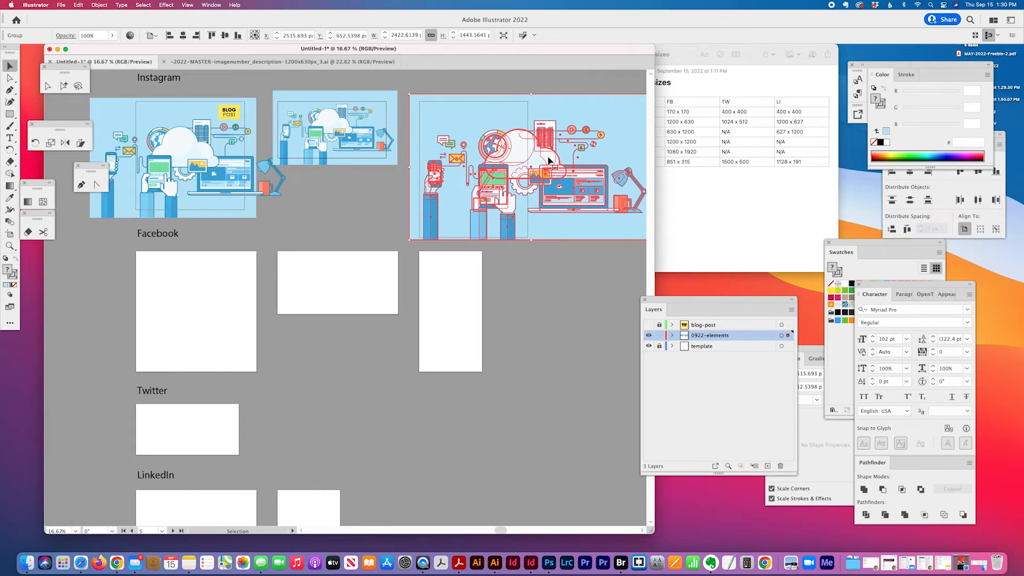
pyautogui.scroll(-1, 482, 206)
pyautogui.hscroll(-8, 482, 205)
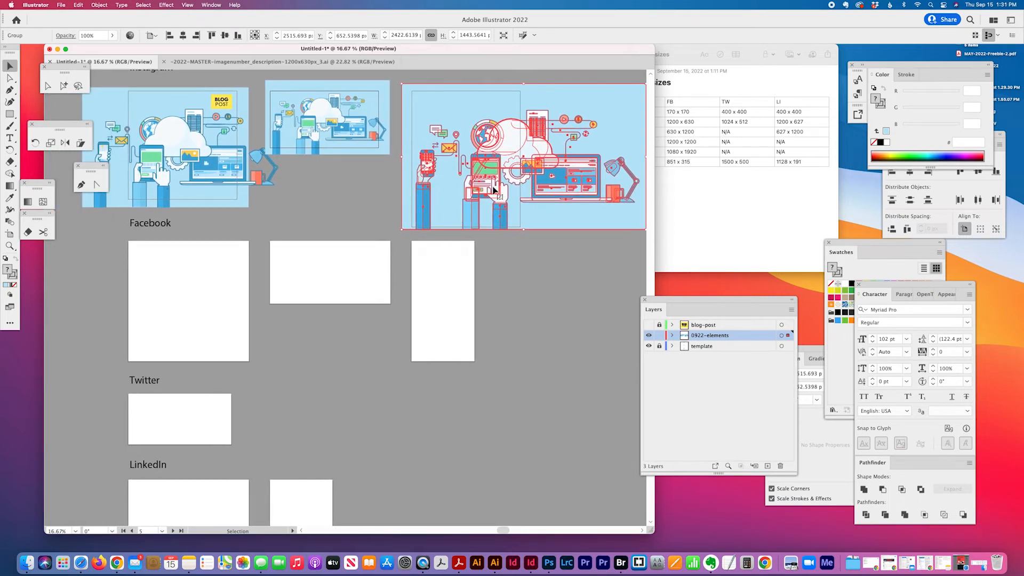
pyautogui.hscroll(4, 490, 192)
pyautogui.moveTo(502, 170); pyautogui.dragTo(459, 170)
pyautogui.hscroll(-6, 555, 214)
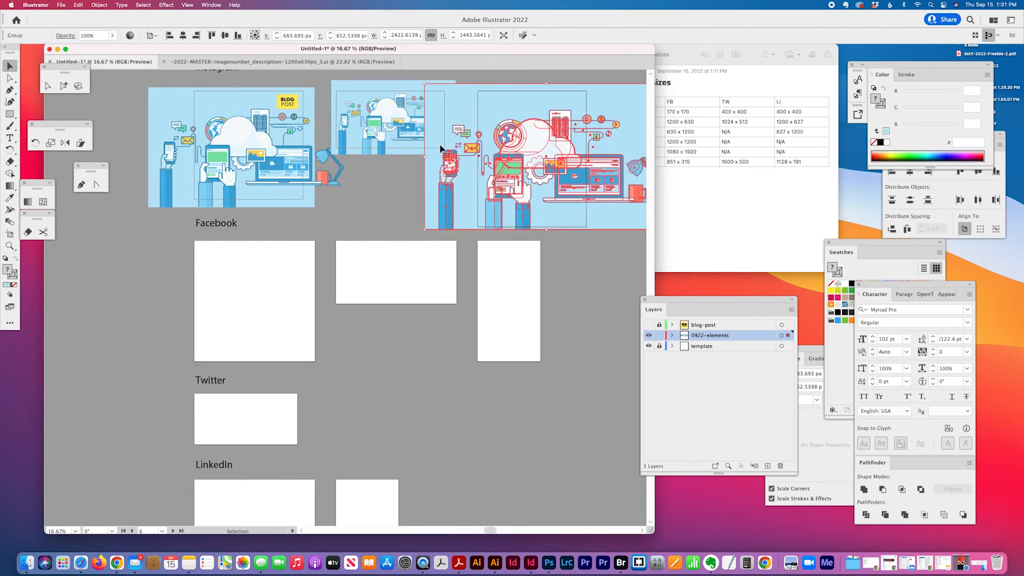
# - Move both side edges of the third artwork's blue background inward, making it about 1210 px wide
pyautogui.click(9, 78)
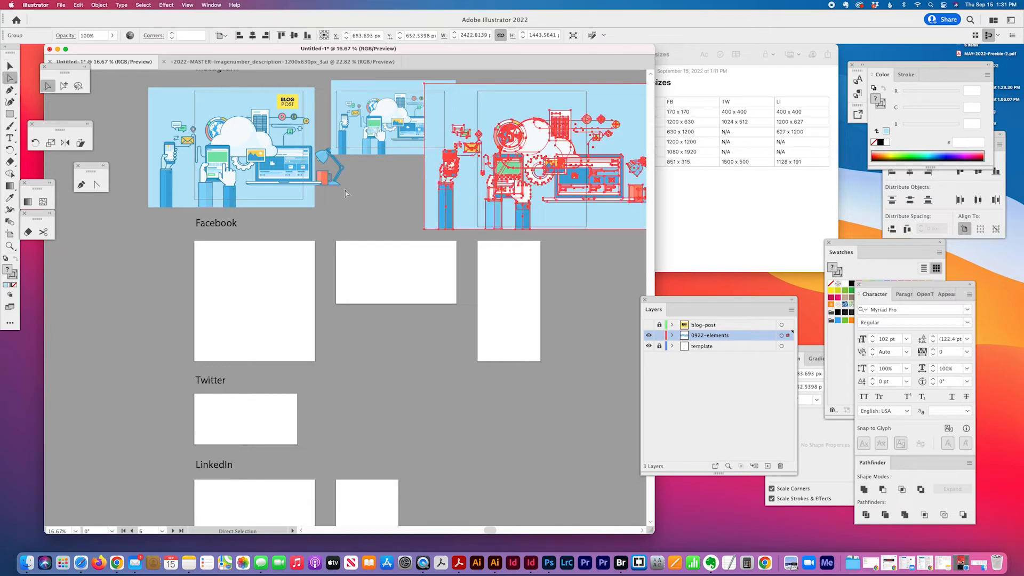
pyautogui.click(422, 166)
pyautogui.moveTo(424, 165); pyautogui.dragTo(468, 167)
pyautogui.hscroll(5, 468, 167)
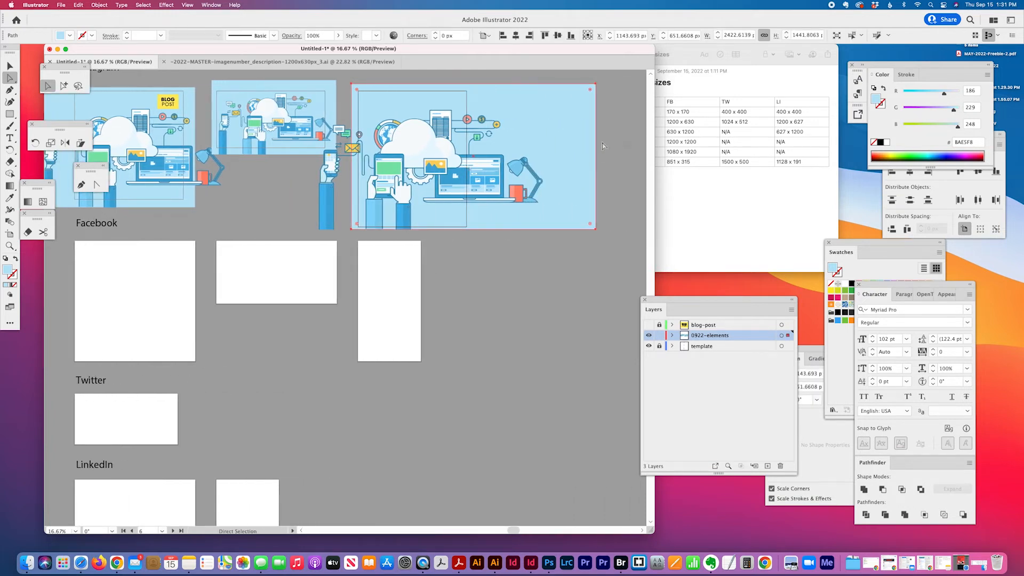
pyautogui.click(597, 149)
pyautogui.moveTo(596, 148); pyautogui.dragTo(473, 155)
pyautogui.hscroll(-4, 497, 258)
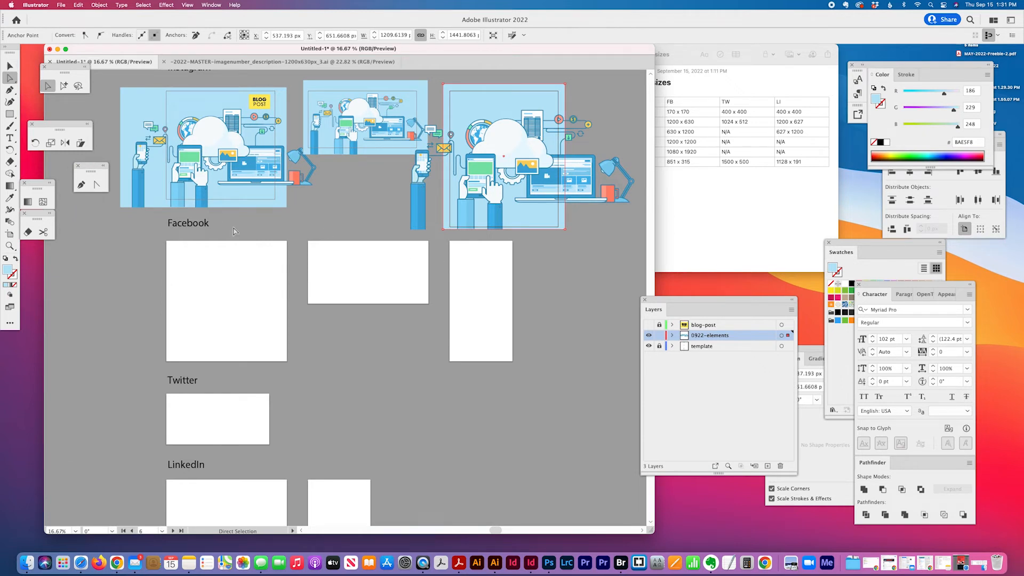
pyautogui.hscroll(-3, 235, 231)
pyautogui.moveTo(171, 92); pyautogui.dragTo(354, 201)
pyautogui.click(9, 66)
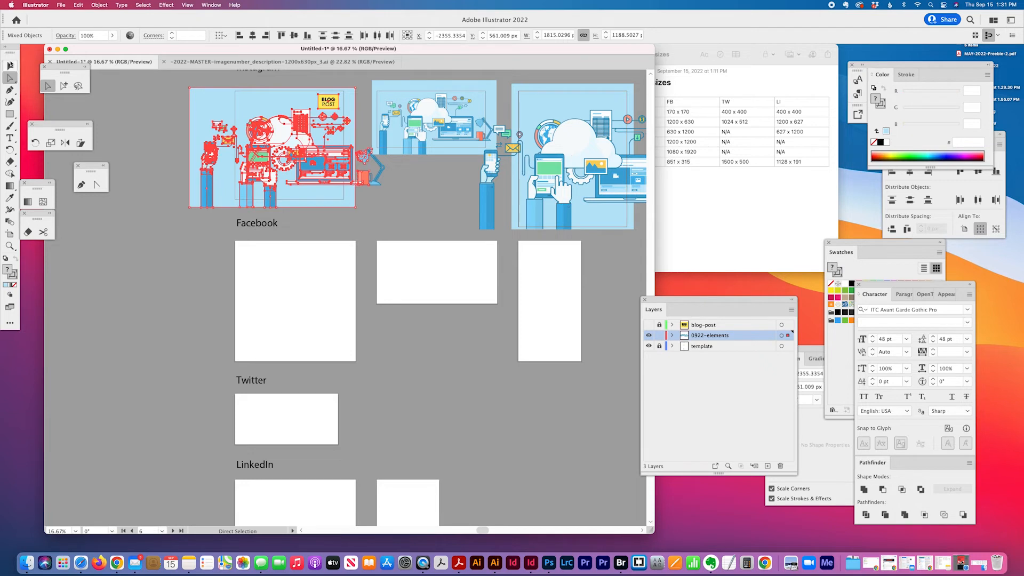
pyautogui.keyDown('shift'); pyautogui.click(366, 194); pyautogui.keyUp('shift')
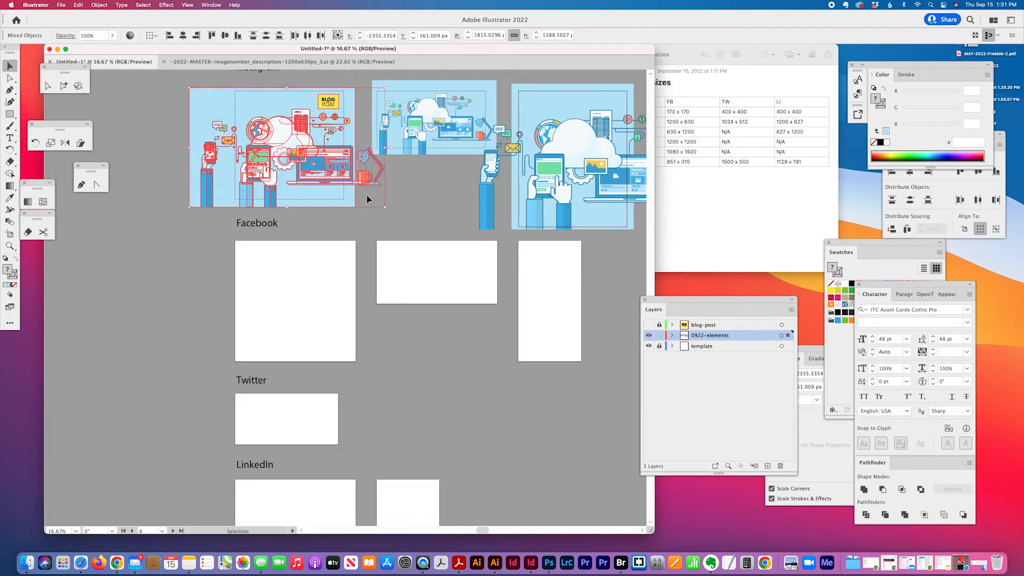
pyautogui.moveTo(366, 162); pyautogui.dragTo(367, 307)
pyautogui.press('super+z')
pyautogui.hscroll(4, 645, 238)
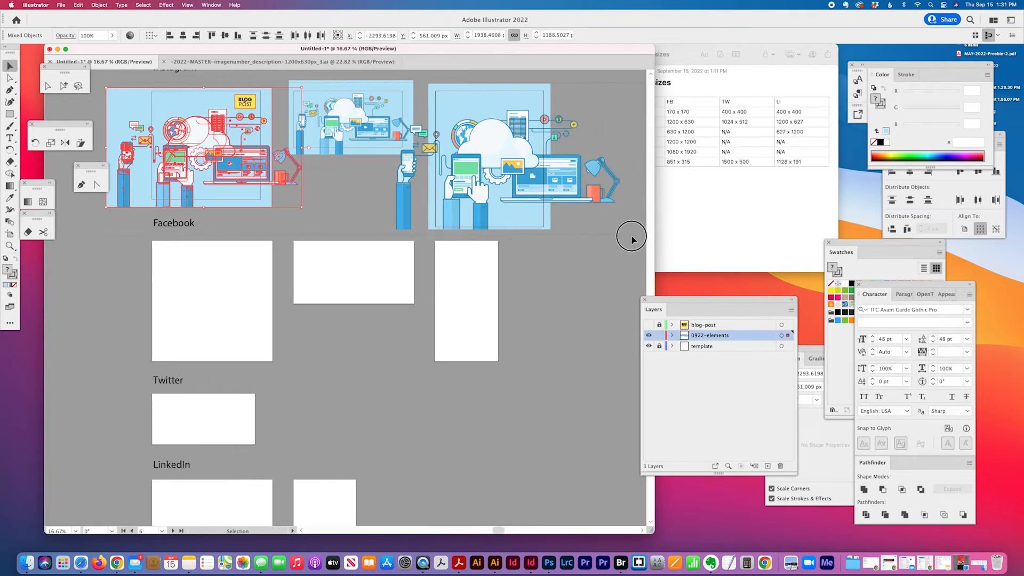
# - Select all three Instagram artworks and duplicate them onto the Facebook artboards
pyautogui.press('super+a')
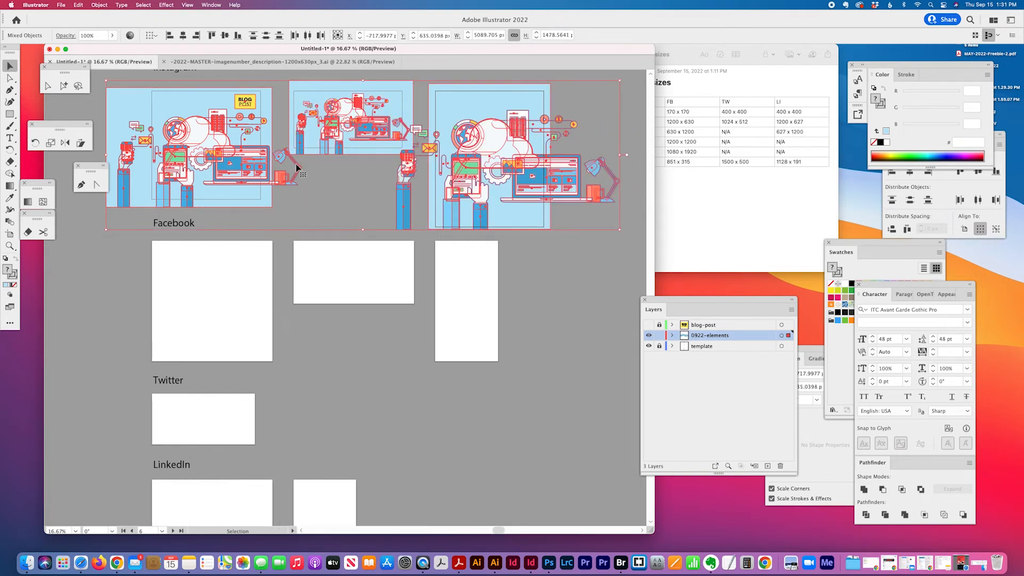
pyautogui.scroll(3, 298, 171)
pyautogui.moveTo(336, 159); pyautogui.dragTo(325, 312)
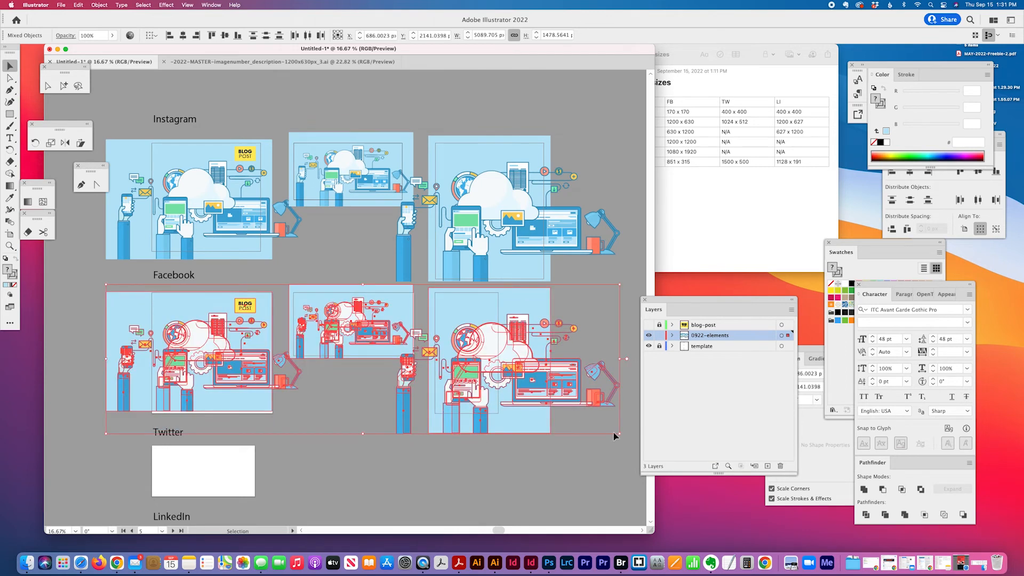
# - Enlarge the duplicated Facebook artworks together to about 5269 by 1531 px and shift them slightly left over the artboards
pyautogui.moveTo(619, 434); pyautogui.dragTo(638, 448)
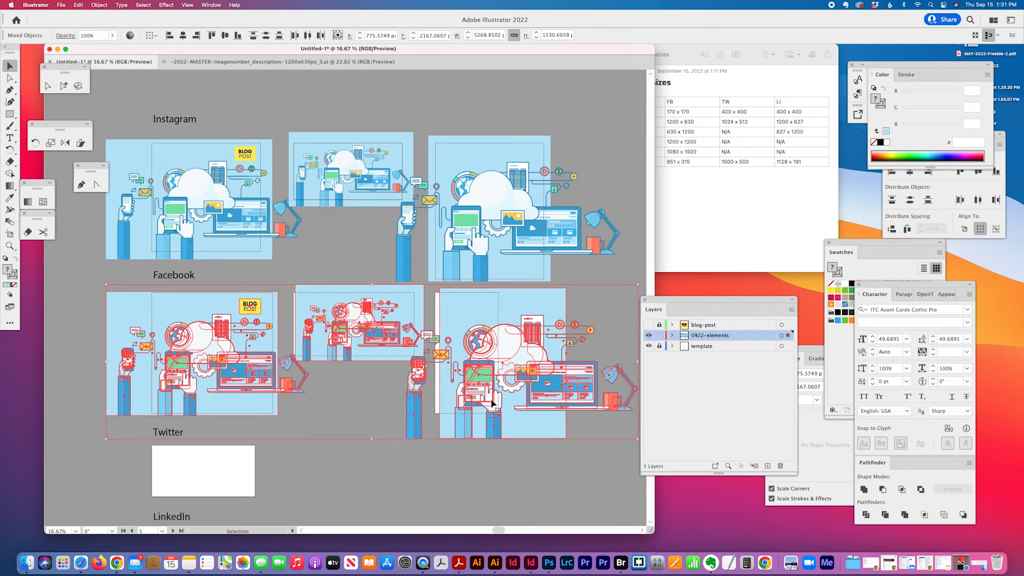
pyautogui.moveTo(480, 398); pyautogui.dragTo(477, 397)
pyautogui.click(514, 472)
pyautogui.hscroll(-5, 523, 479)
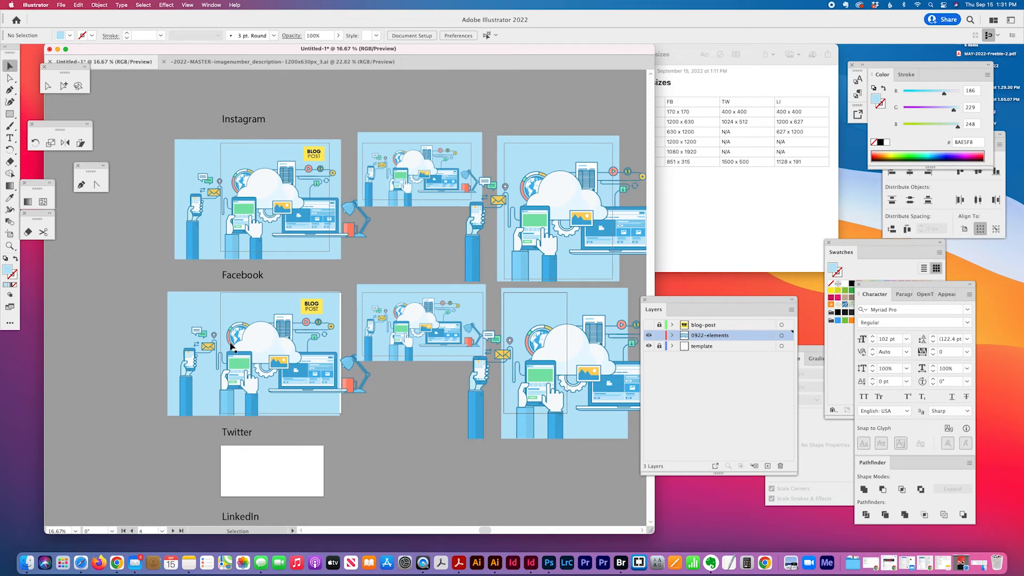
pyautogui.click(261, 362)
pyautogui.moveTo(261, 362); pyautogui.dragTo(266, 364)
pyautogui.press('super+z')
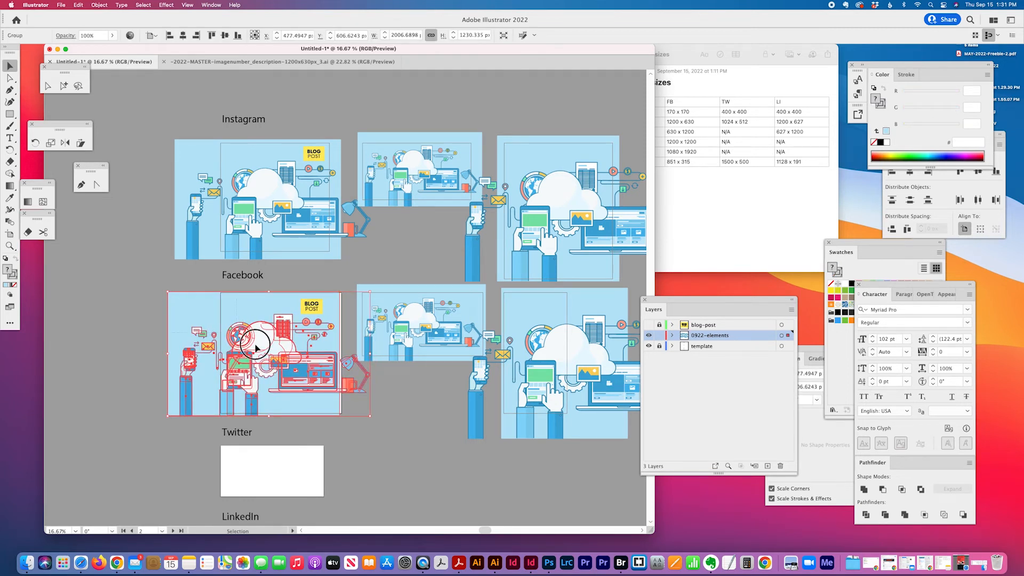
# - Delete the whole first Facebook artwork, including its background and blog post label
pyautogui.keyDown('shift'); pyautogui.click(330, 400); pyautogui.keyUp('shift')
pyautogui.moveTo(308, 309); pyautogui.dragTo(322, 309)
pyautogui.click(322, 311)
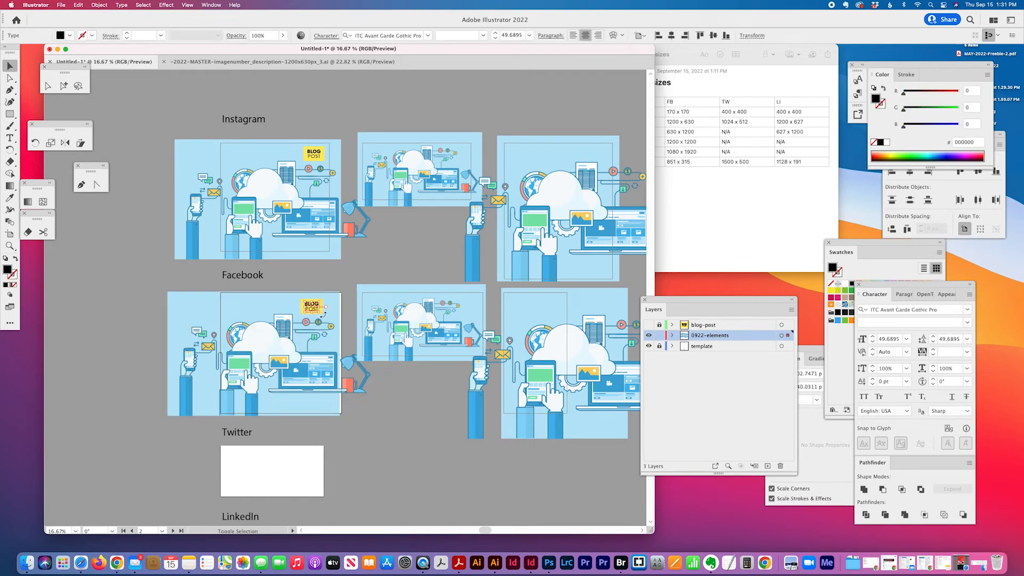
pyautogui.moveTo(161, 292); pyautogui.dragTo(346, 413)
pyautogui.press('Delete')
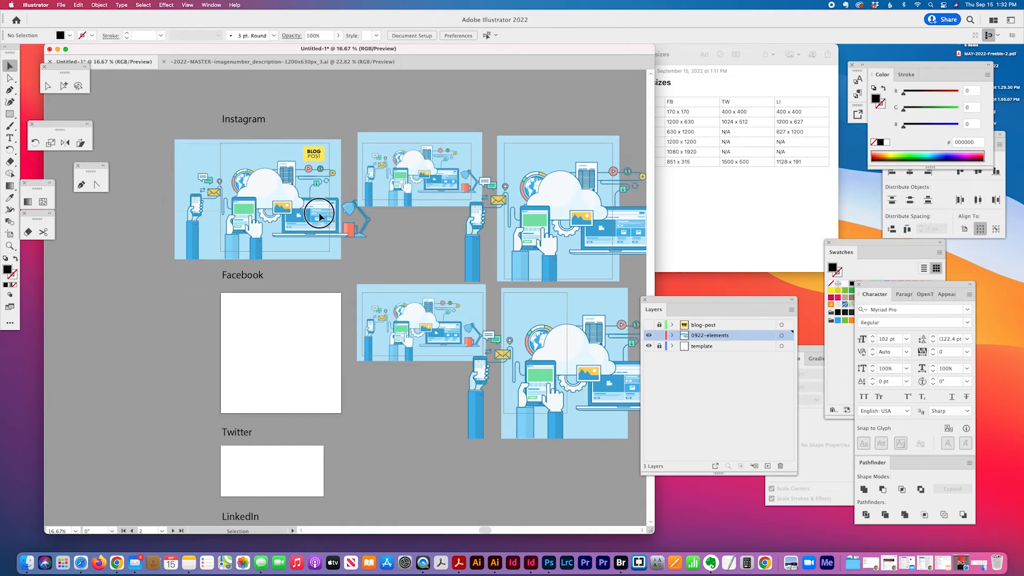
# - Group the first Instagram artwork with its blog post label and duplicate it onto the first Facebook artboard
pyautogui.click(348, 257)
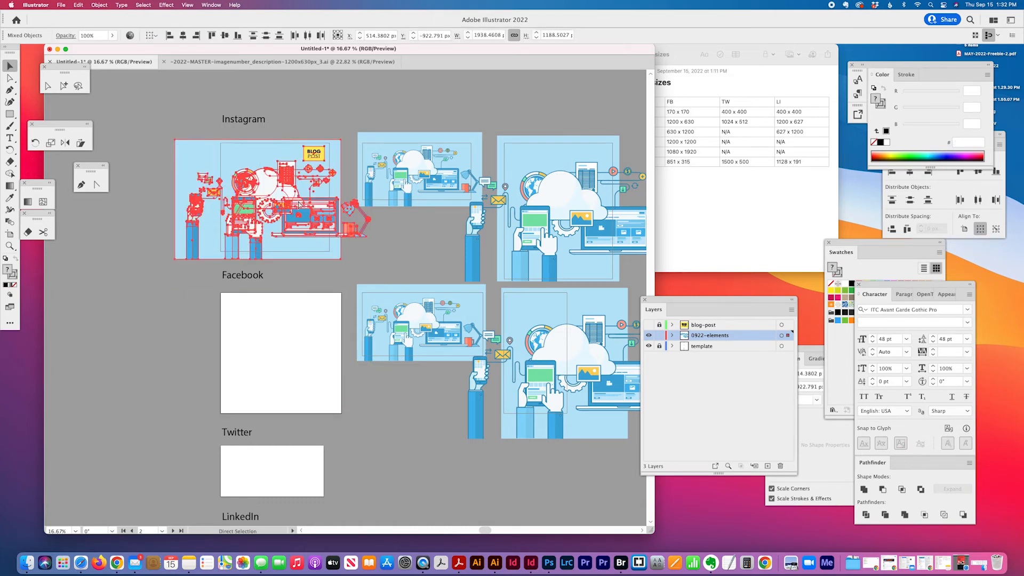
pyautogui.moveTo(316, 184); pyautogui.dragTo(318, 322)
pyautogui.press('super+z')
pyautogui.moveTo(313, 212); pyautogui.dragTo(327, 363)
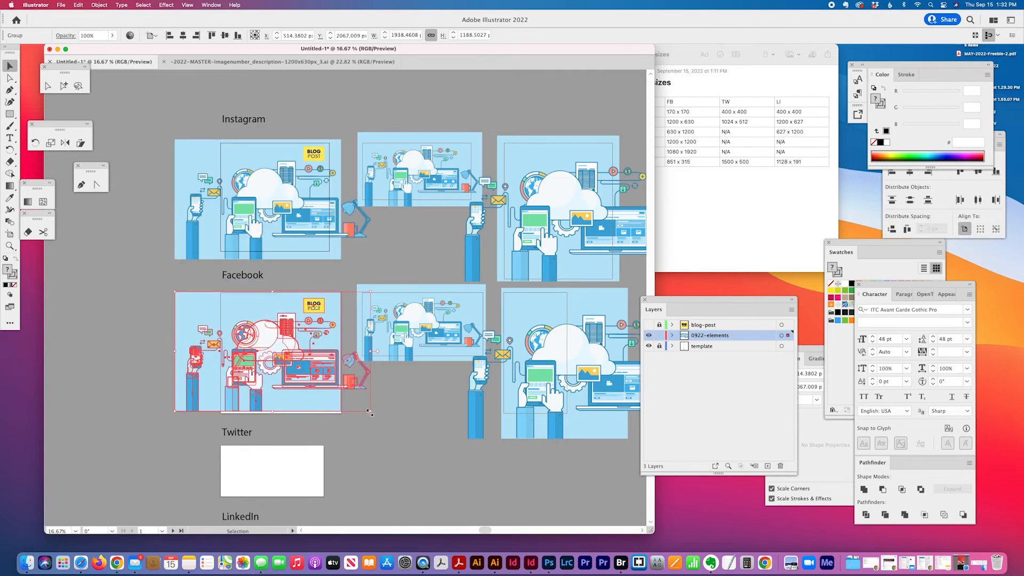
# - Enlarge the copied artwork to about 2033 by 1259 px and shift it slightly right so it covers the first Facebook artboard
pyautogui.moveTo(369, 412); pyautogui.dragTo(378, 423)
pyautogui.moveTo(175, 292); pyautogui.dragTo(172, 288)
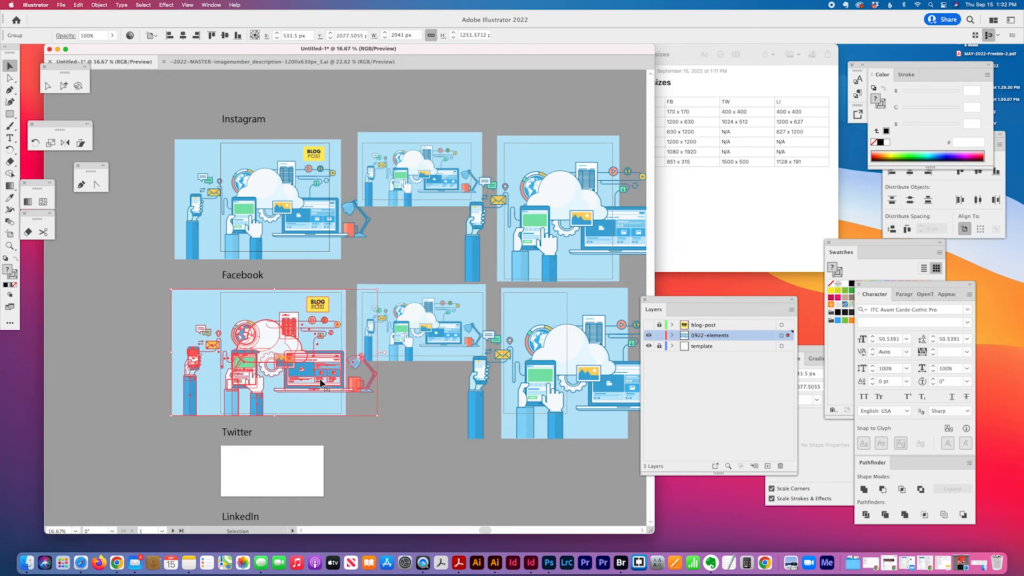
pyautogui.moveTo(320, 379); pyautogui.dragTo(327, 382)
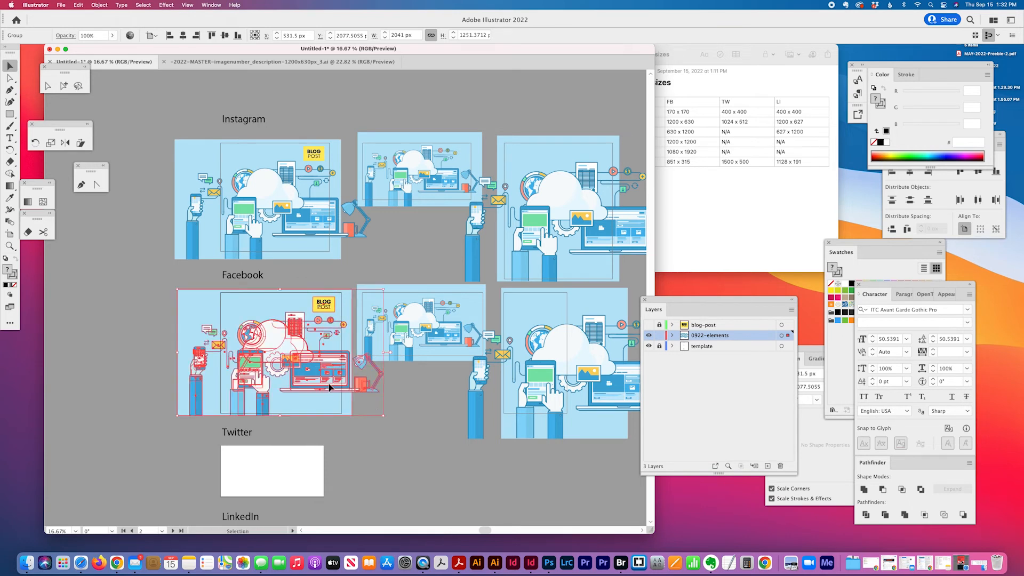
pyautogui.moveTo(383, 414); pyautogui.dragTo(382, 417)
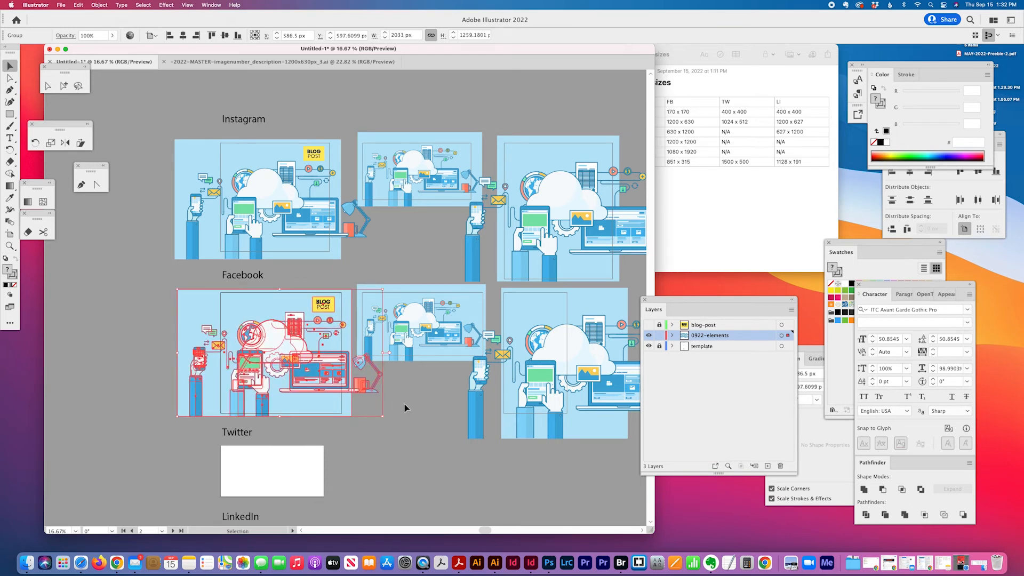
pyautogui.click(404, 408)
# - Cut the second Instagram and second Facebook artworks and paste them in front at the same place
pyautogui.scroll(-3, 456, 347)
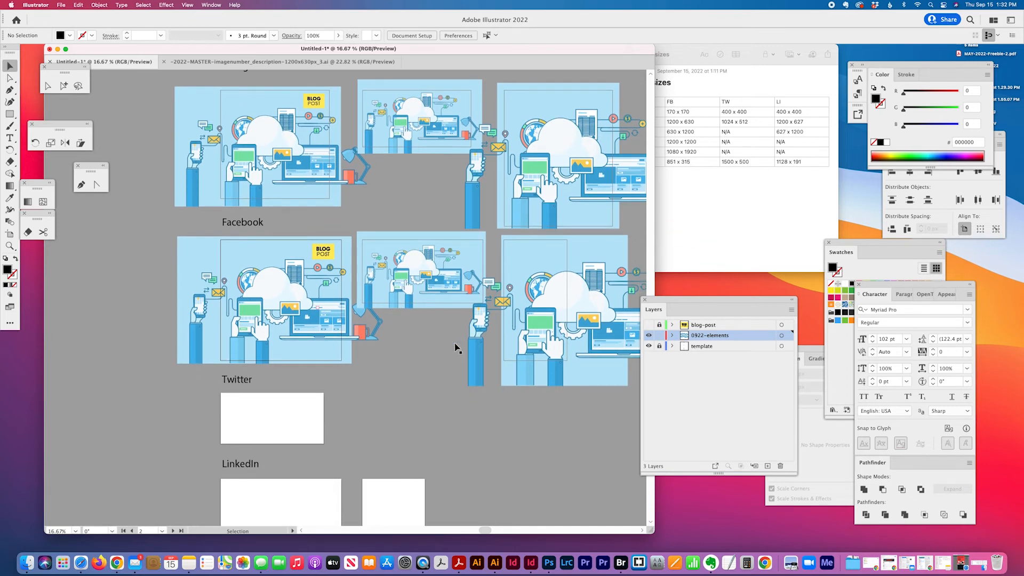
pyautogui.hscroll(5, 456, 347)
pyautogui.click(342, 269)
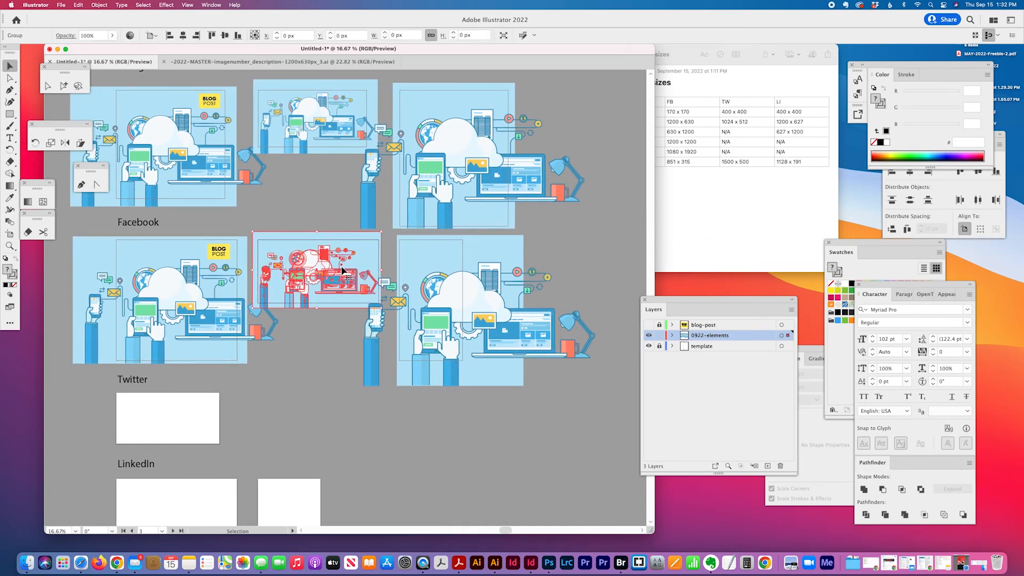
pyautogui.keyDown('shift'); pyautogui.click(311, 122); pyautogui.keyUp('shift')
pyautogui.press('super+x')
pyautogui.press('super+f')
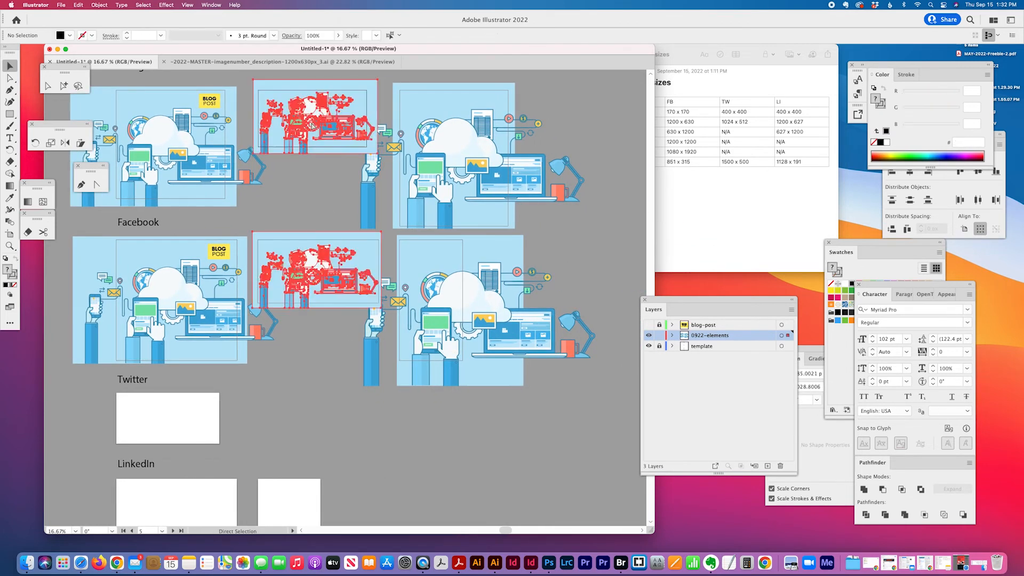
pyautogui.click(569, 228)
pyautogui.scroll(-2, 567, 229)
pyautogui.hscroll(-3, 566, 229)
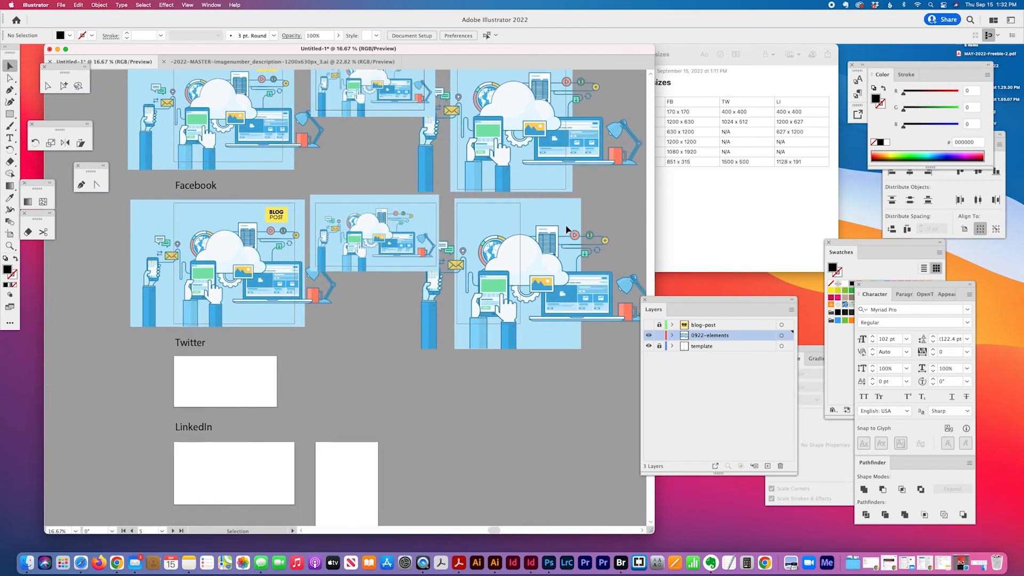
pyautogui.scroll(-2, 566, 229)
pyautogui.scroll(3, 567, 227)
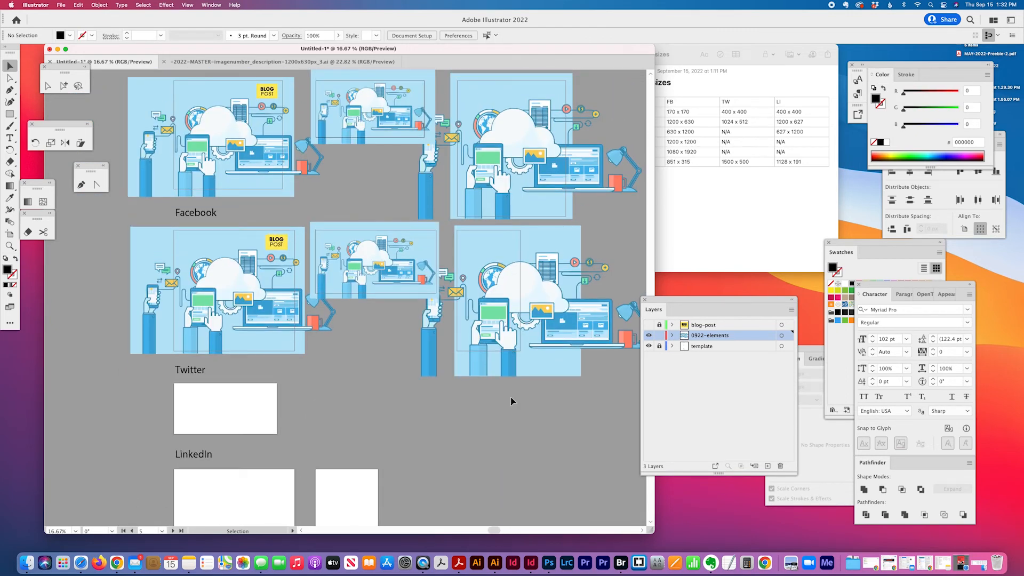
pyautogui.scroll(1, 511, 401)
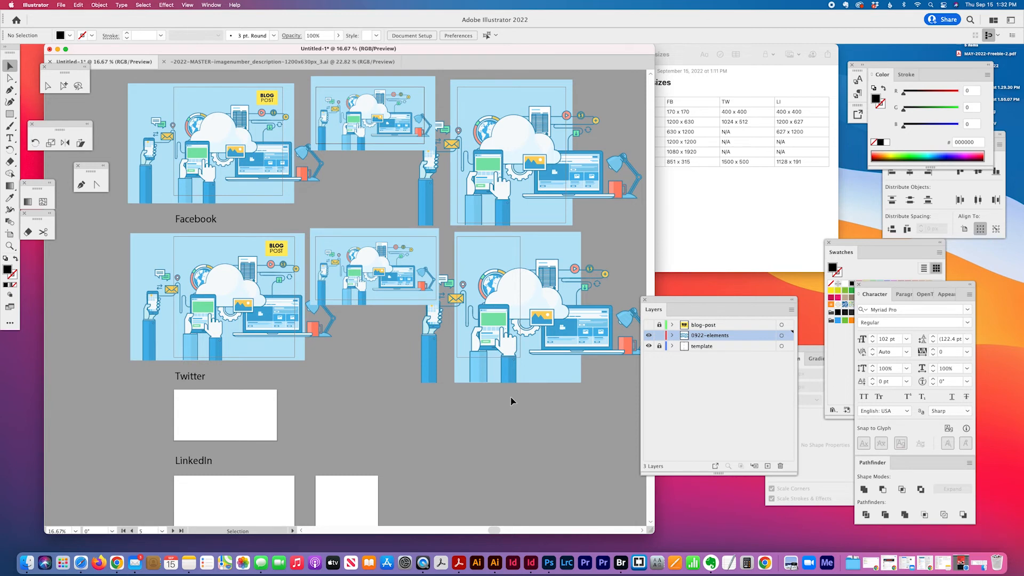
pyautogui.scroll(2, 511, 401)
pyautogui.scroll(2, 511, 401)
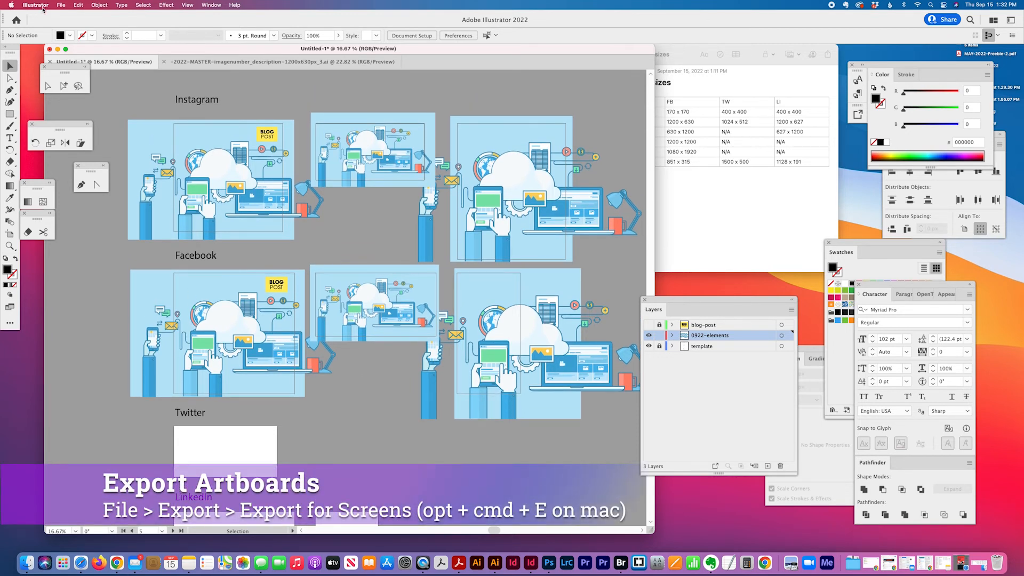
# - Start Export for Screens and exclude the empty artboards TW-1024x512px, LI-1200x627px and LI-627x1200px from the export
pyautogui.click(62, 5)
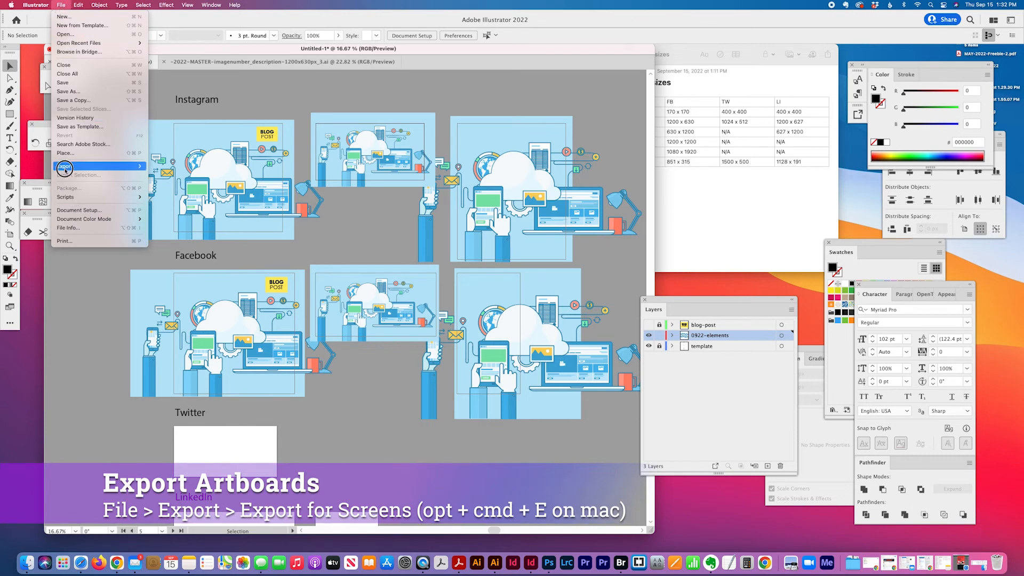
pyautogui.moveTo(65, 167)
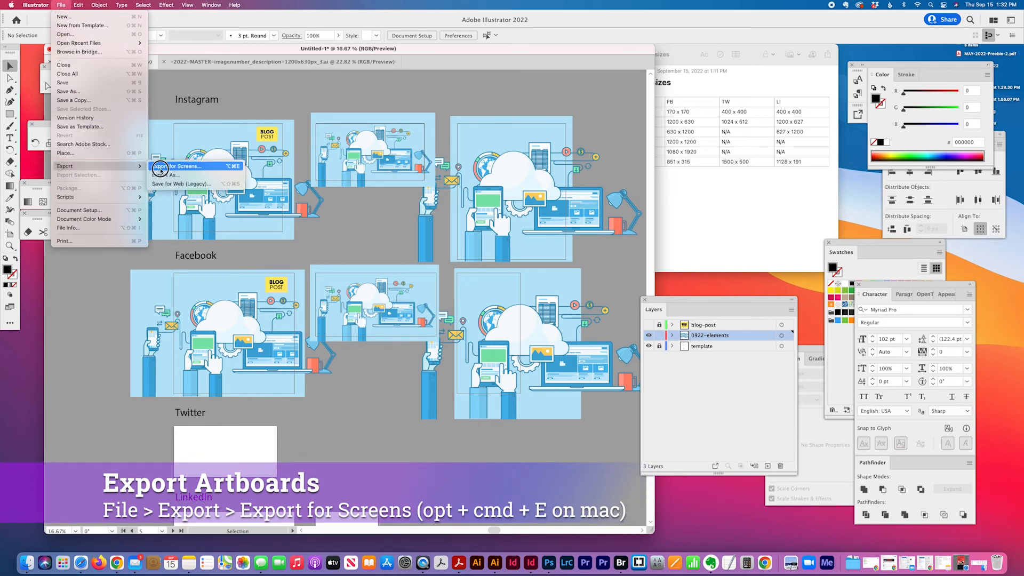
pyautogui.click(160, 168)
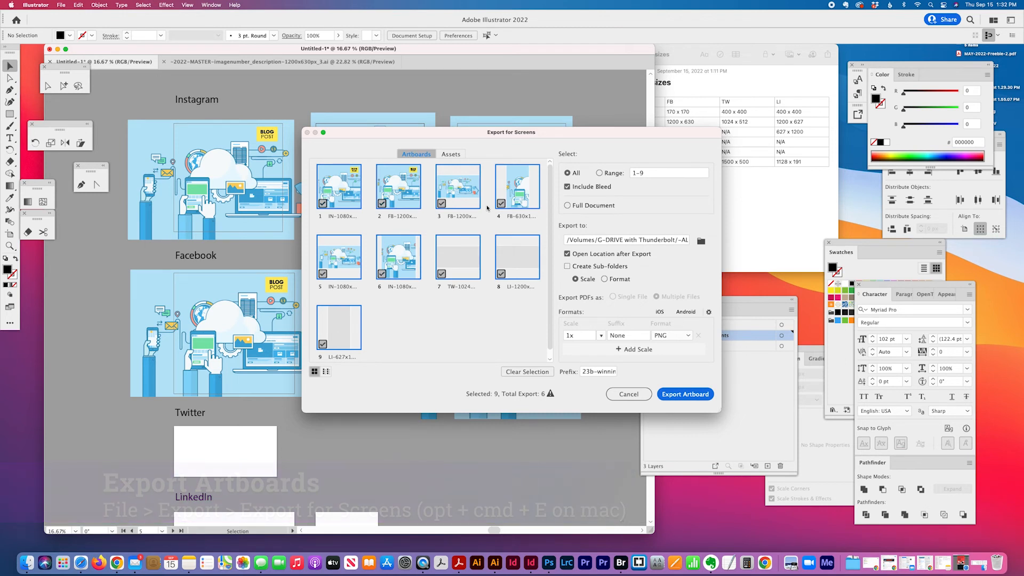
pyautogui.scroll(-1, 416, 304)
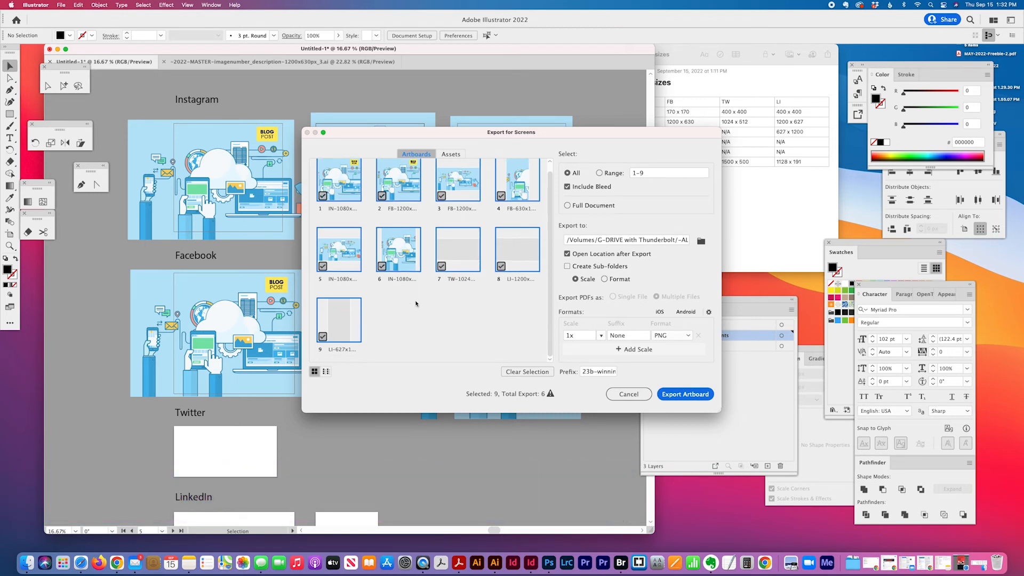
pyautogui.click(323, 337)
pyautogui.click(326, 371)
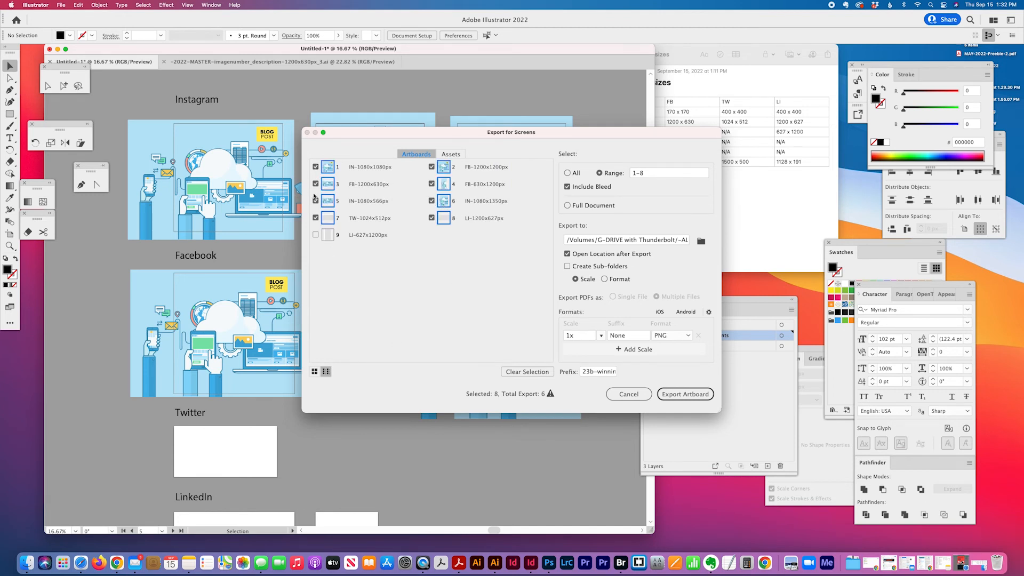
pyautogui.click(315, 218)
pyautogui.click(431, 218)
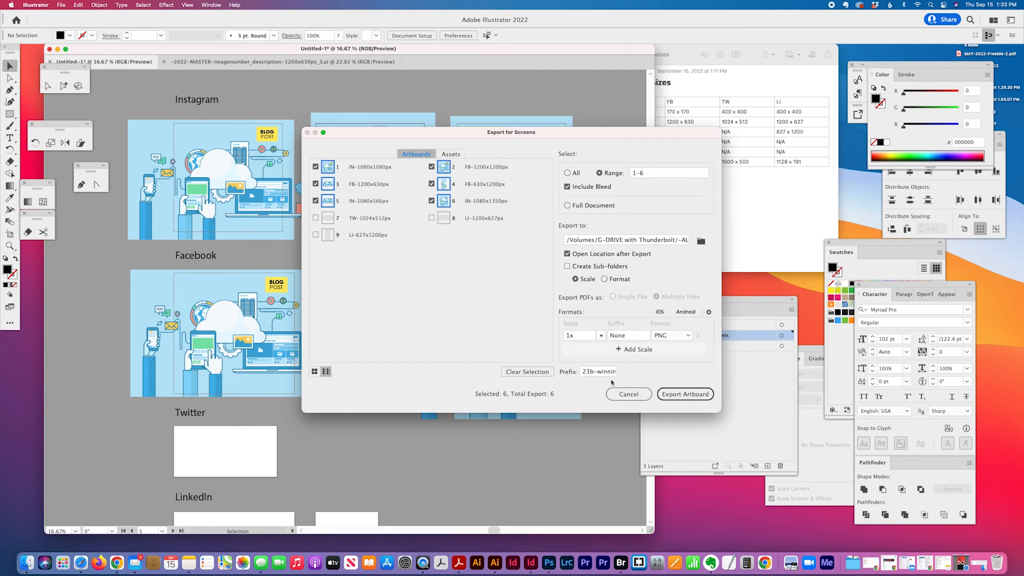
# - Keep the PNG format, add the suffix -0922 and export the selected artboards to the 0922 folder on the Desktop
pyautogui.click(690, 336)
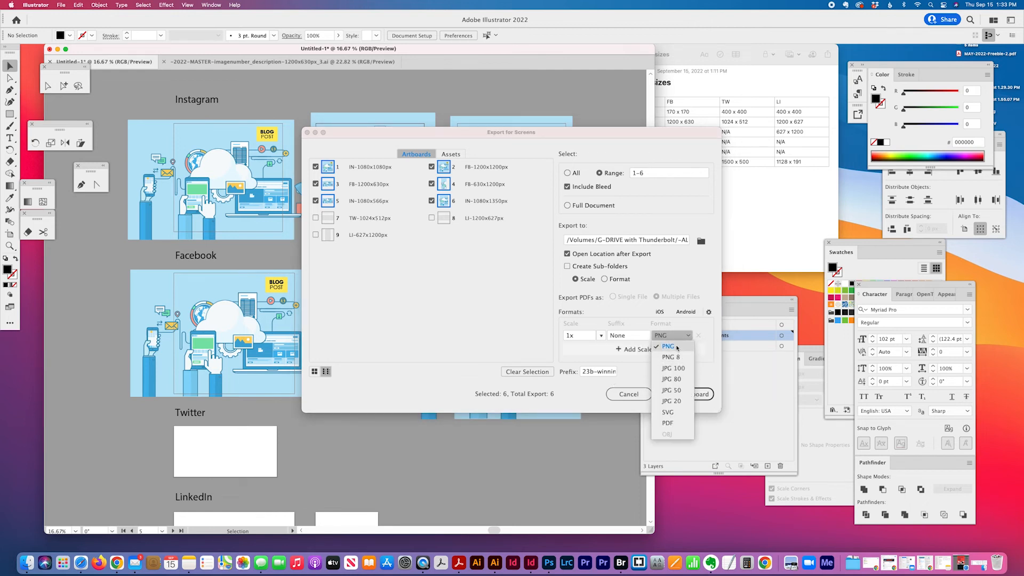
pyautogui.click(677, 346)
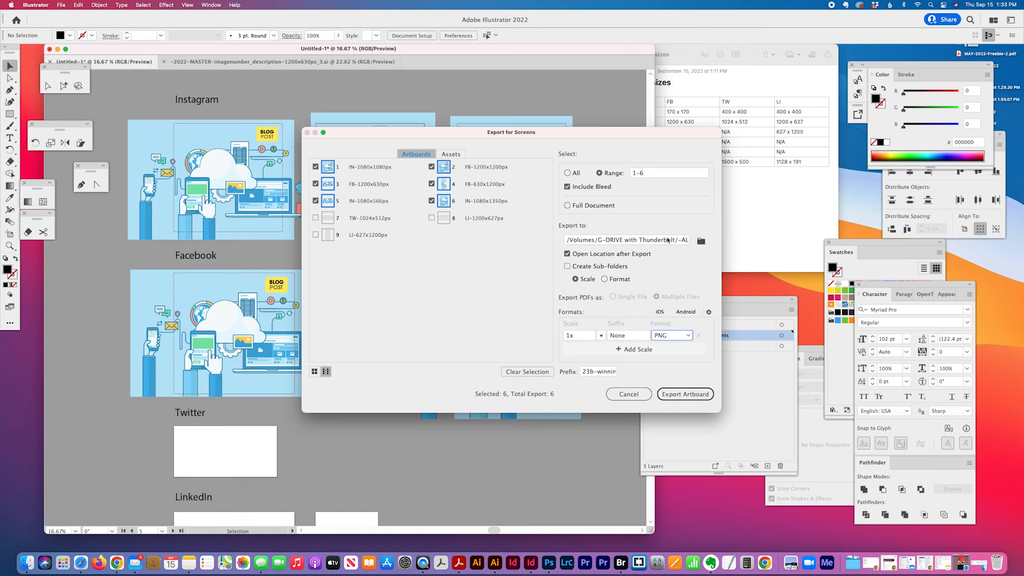
pyautogui.moveTo(667, 238); pyautogui.dragTo(695, 239)
pyautogui.click(646, 265)
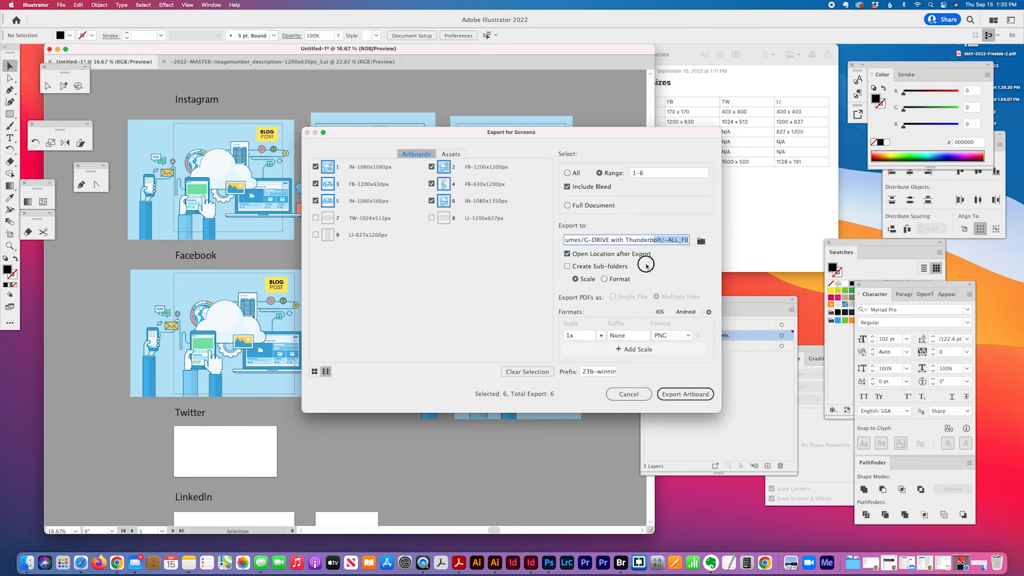
pyautogui.click(651, 244)
pyautogui.click(618, 336)
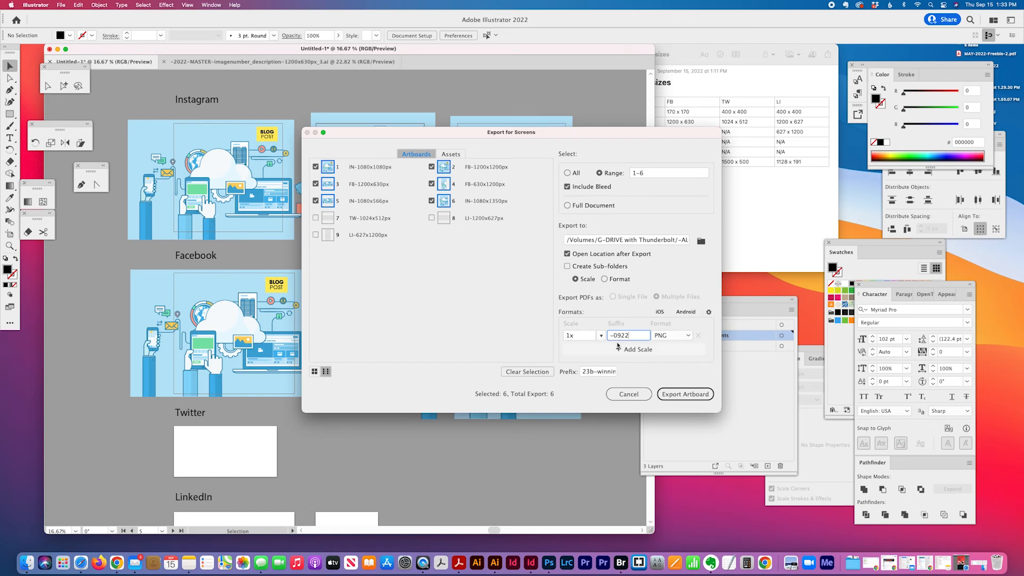
pyautogui.click(433, 308)
pyautogui.click(685, 393)
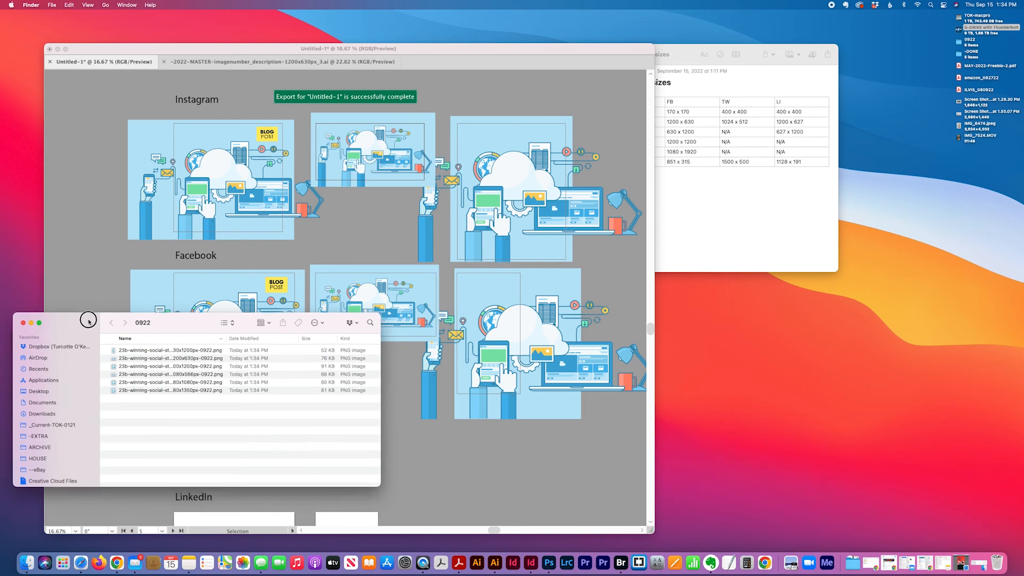
# - Move and enlarge the 0922 Finder window and examine the names of the exported PNG files
pyautogui.moveTo(86, 324); pyautogui.dragTo(569, 55)
pyautogui.moveTo(861, 219); pyautogui.dragTo(954, 385)
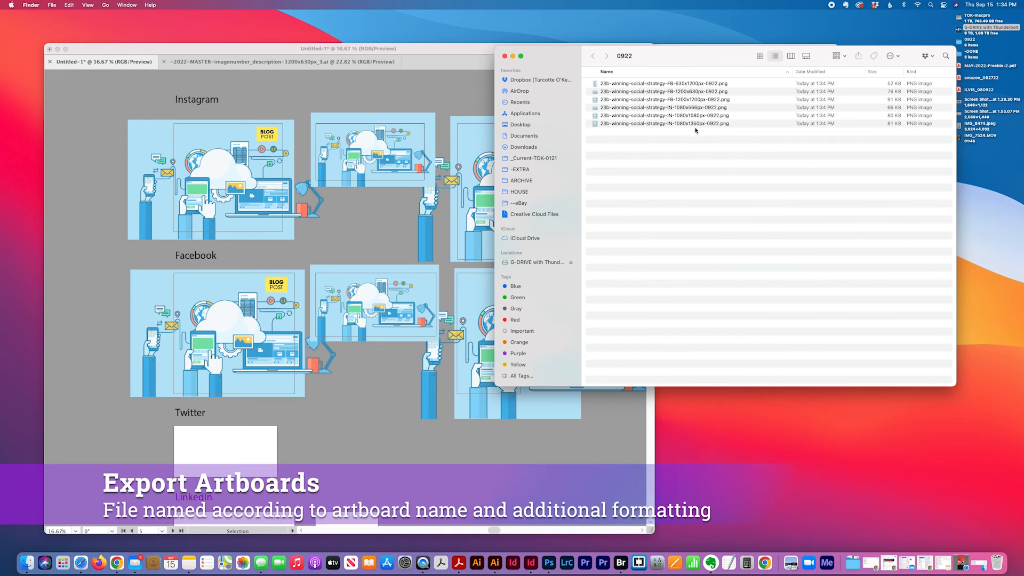
pyautogui.click(349, 75)
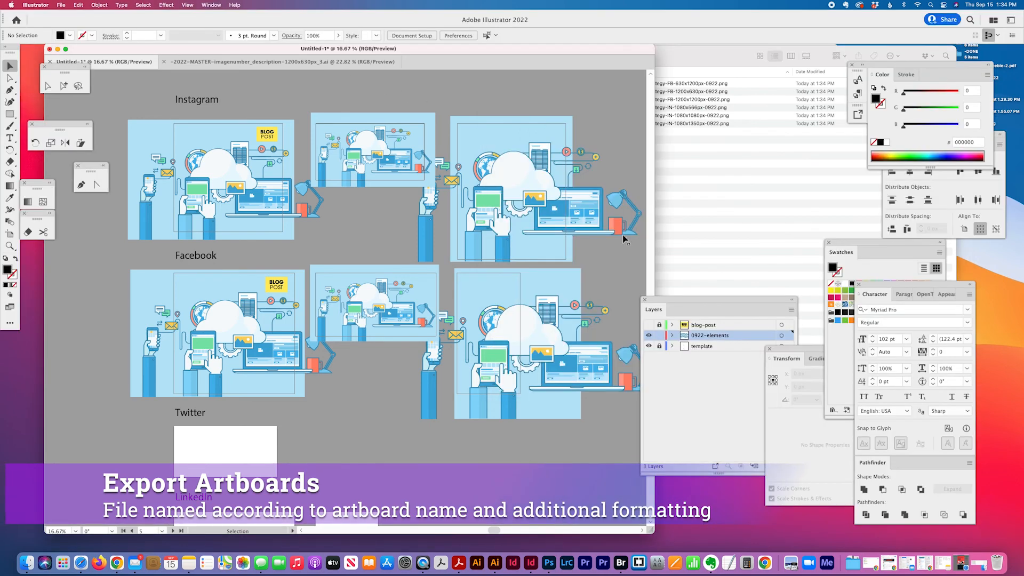
pyautogui.moveTo(720, 328); pyautogui.dragTo(717, 313)
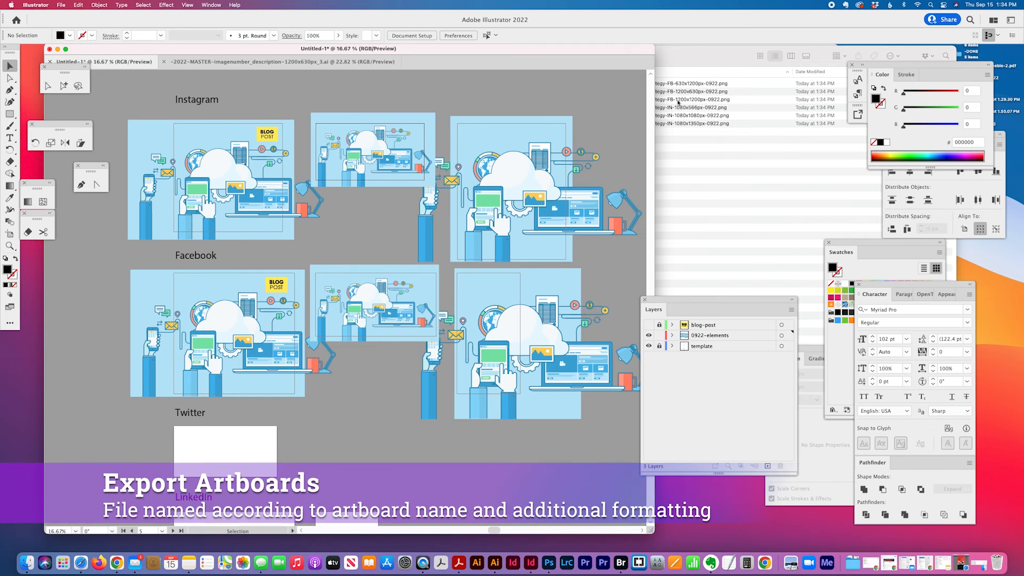
pyautogui.click(677, 103)
pyautogui.click(649, 84)
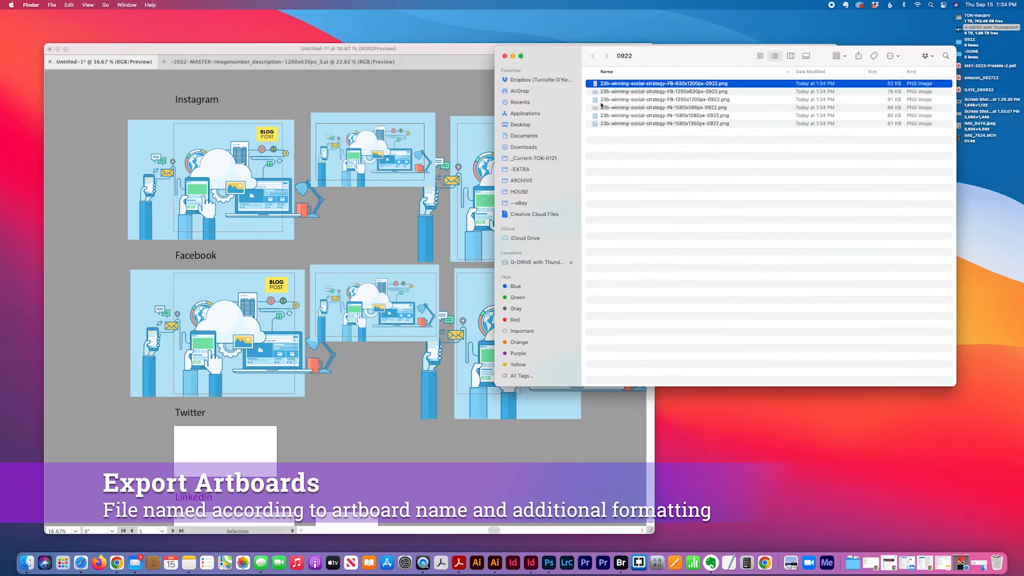
# - Return to Illustrator, export artboards 1-6 for screens again with the prefix winning-strategy, and check the new files in the 0922 folder
pyautogui.click(77, 217)
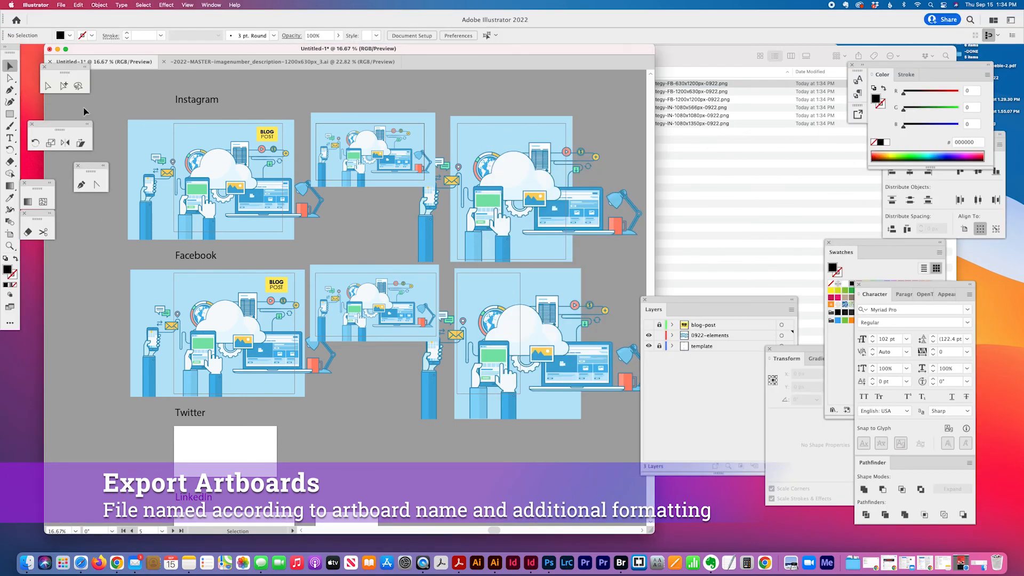
pyautogui.click(47, 6)
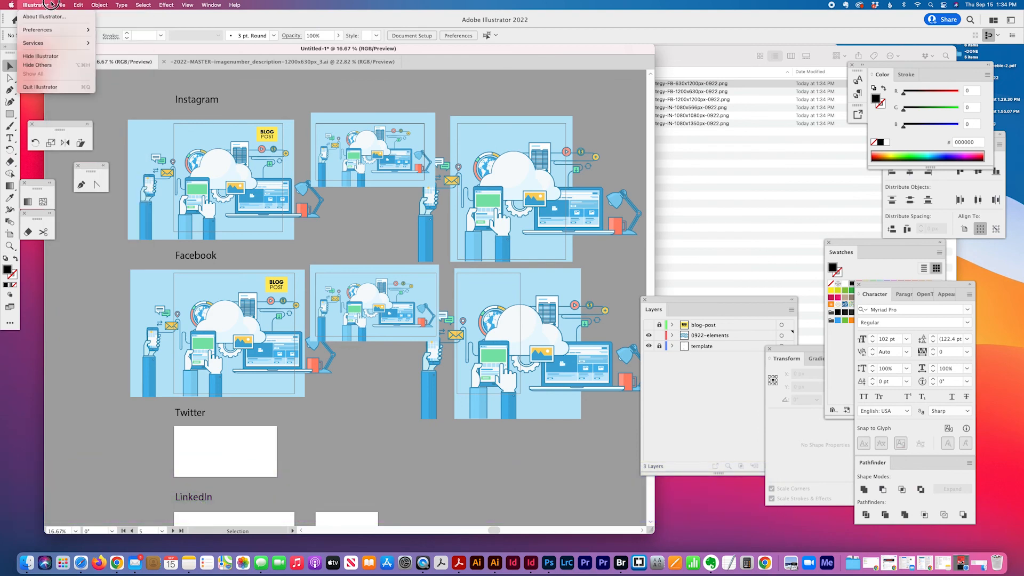
pyautogui.moveTo(101, 166)
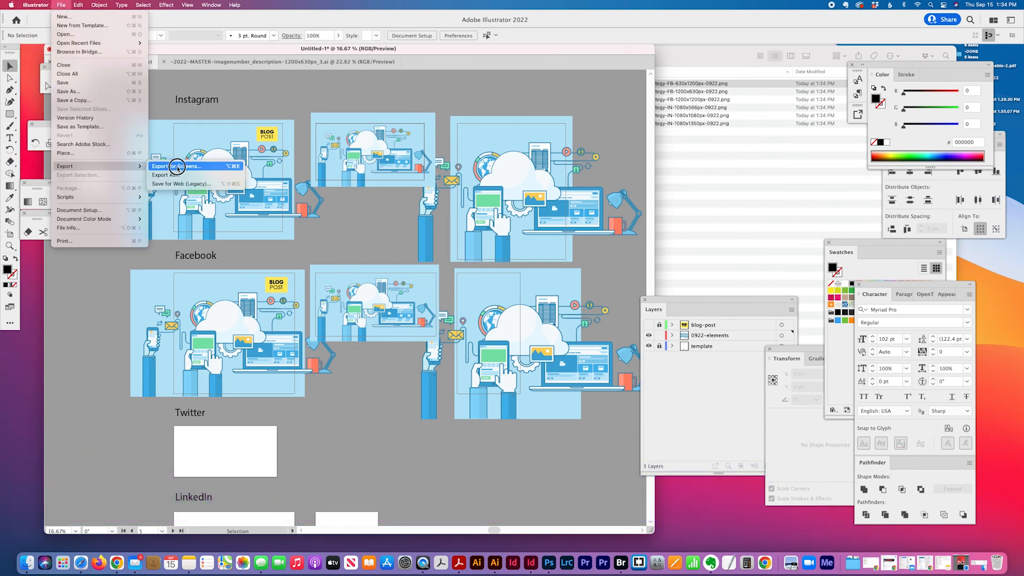
pyautogui.click(171, 165)
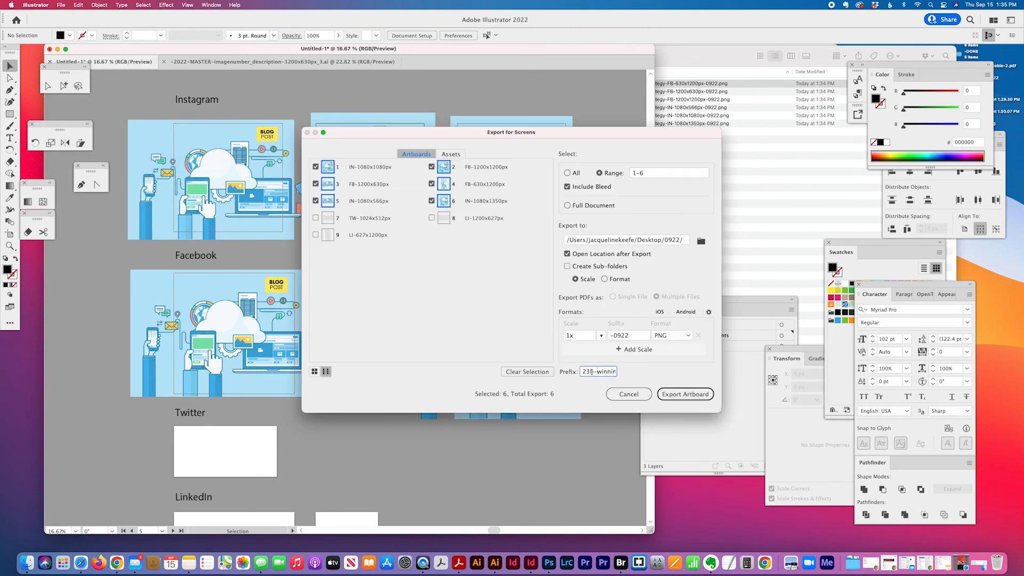
pyautogui.moveTo(603, 373); pyautogui.dragTo(647, 379)
pyautogui.press('BackSpace')
pyautogui.write('winning-strategy')
pyautogui.click(687, 394)
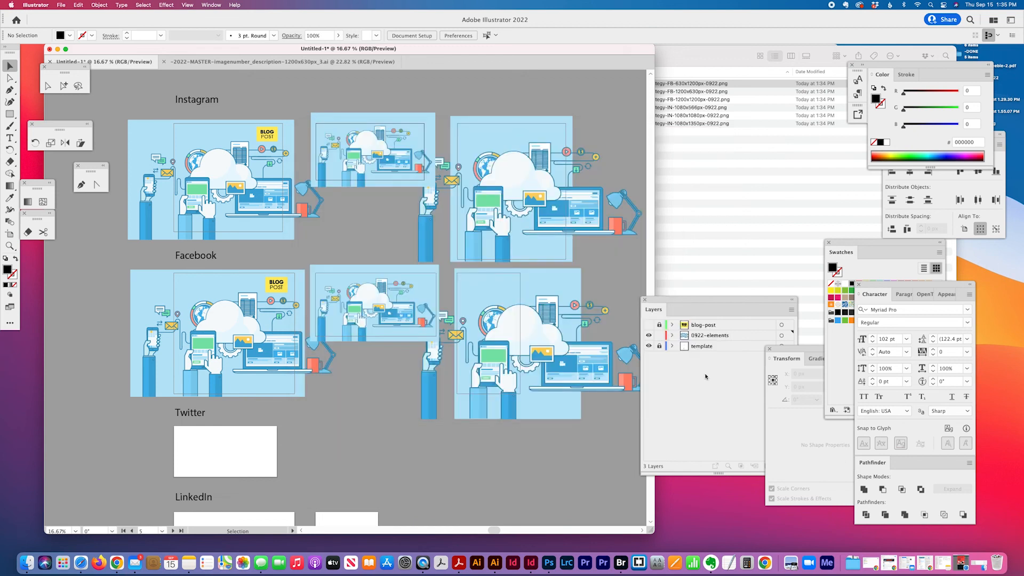
pyautogui.click(618, 133)
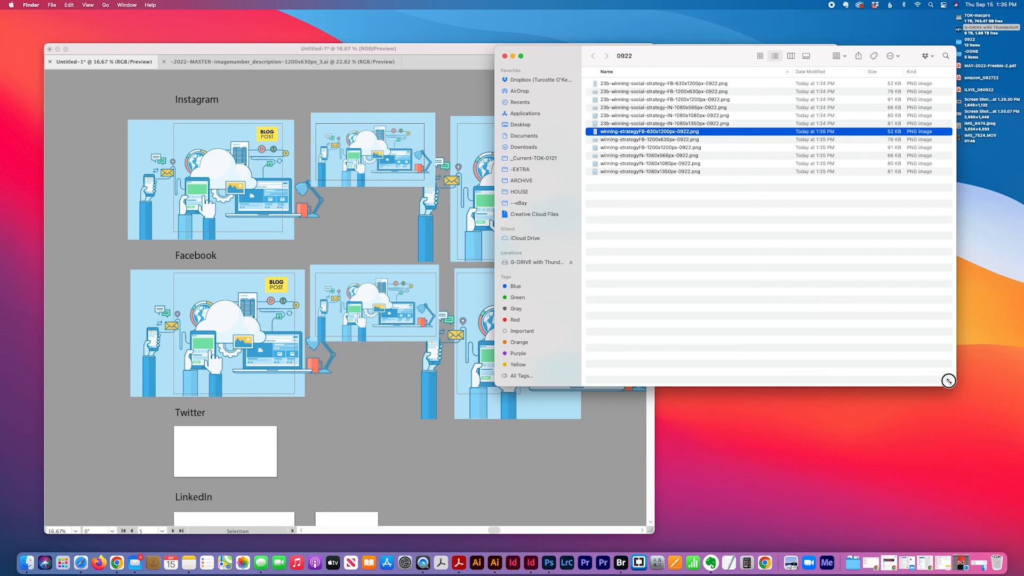
# - Shrink the 0922 Finder window and review its exported PNG files against the Instagram and Facebook artboards in Illustrator
pyautogui.moveTo(951, 382); pyautogui.dragTo(936, 236)
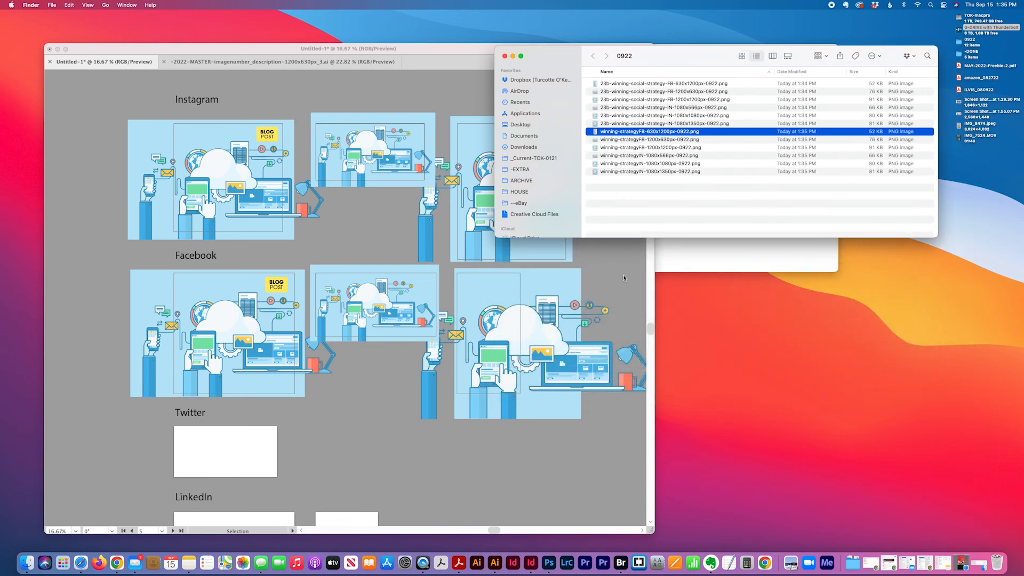
pyautogui.click(507, 337)
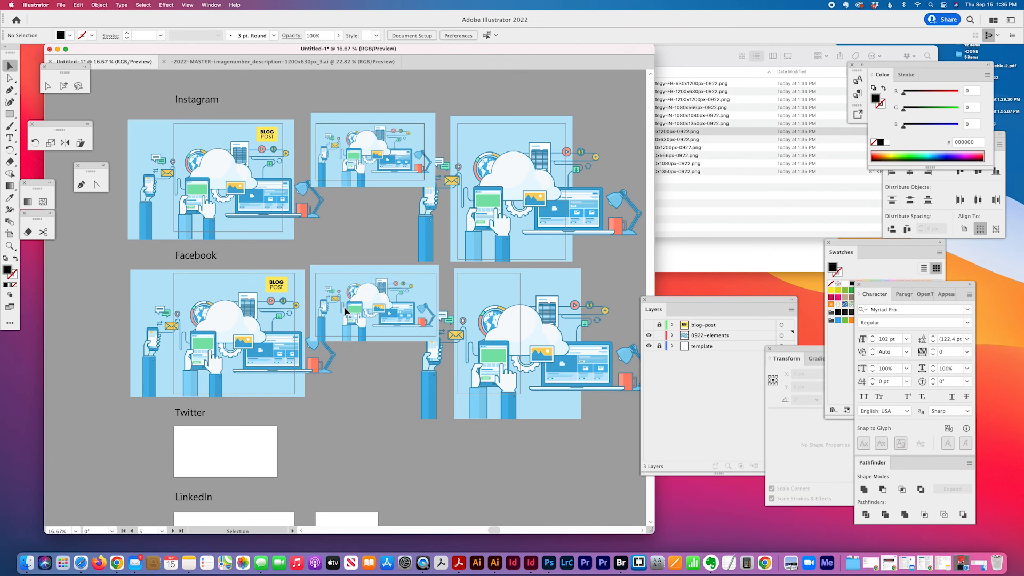
pyautogui.click(733, 206)
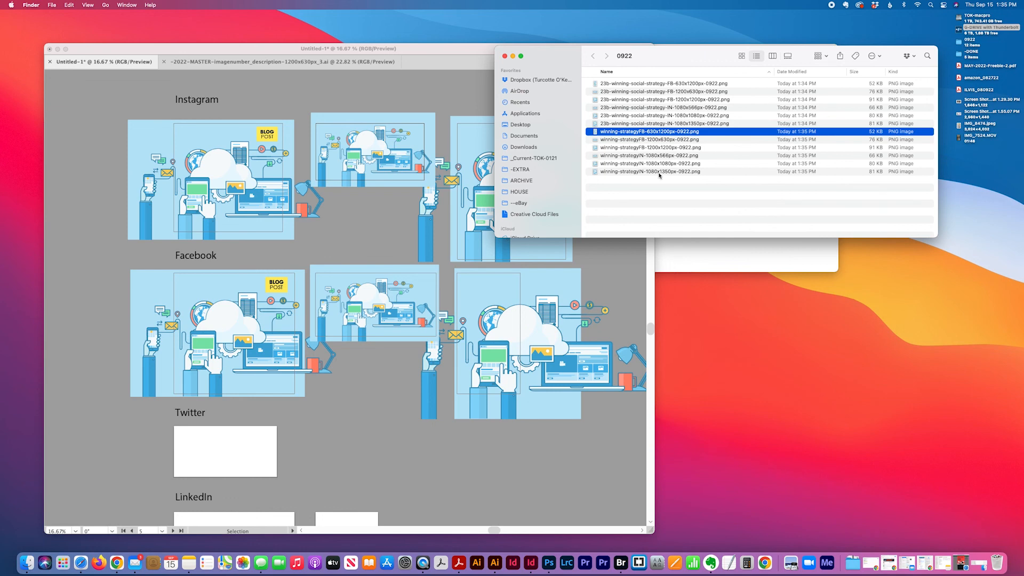
# - Consult the 2022 social media image sizes note in Notes and return to the Illustrator template document
pyautogui.click(225, 71)
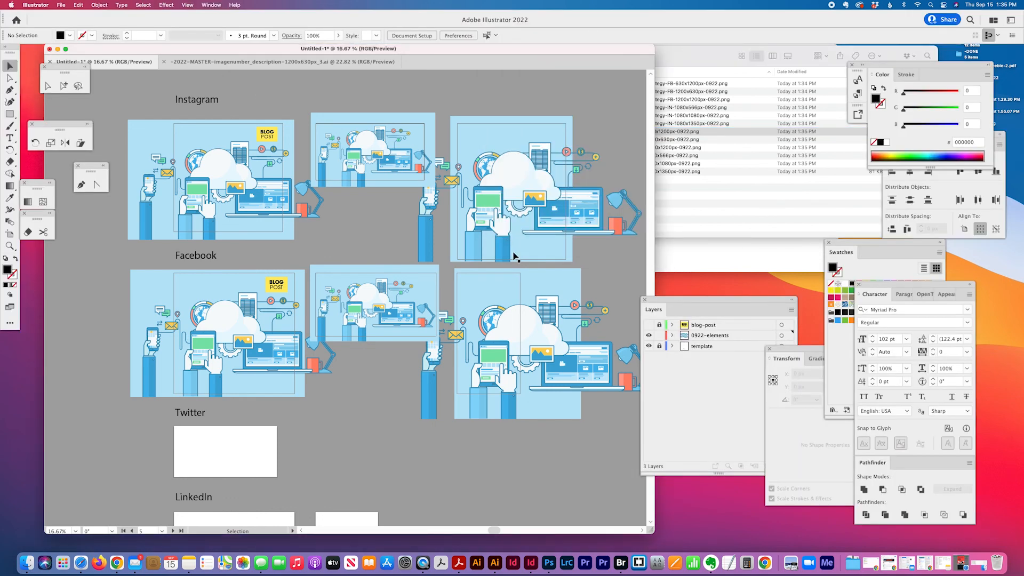
pyautogui.click(739, 250)
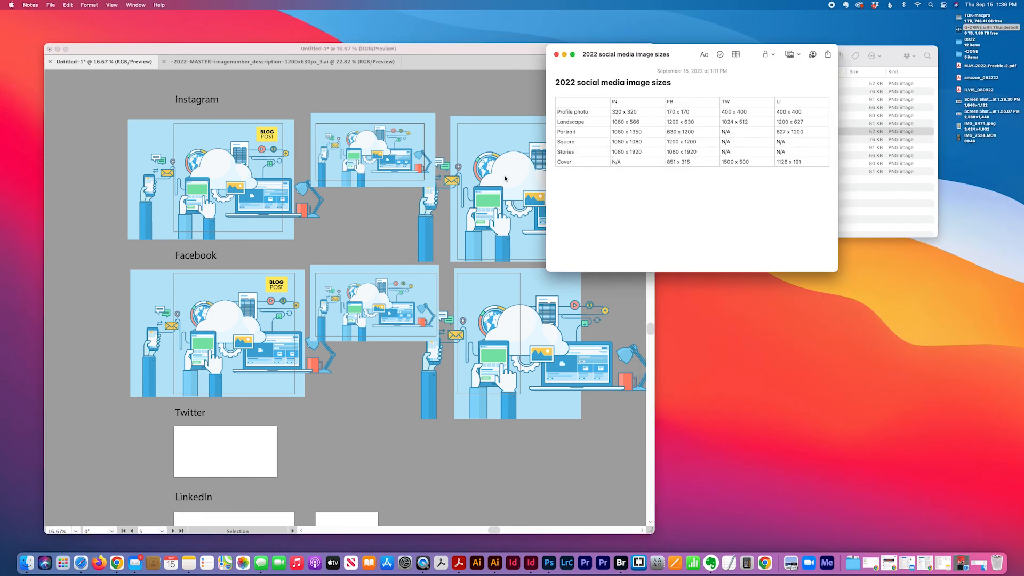
pyautogui.click(97, 171)
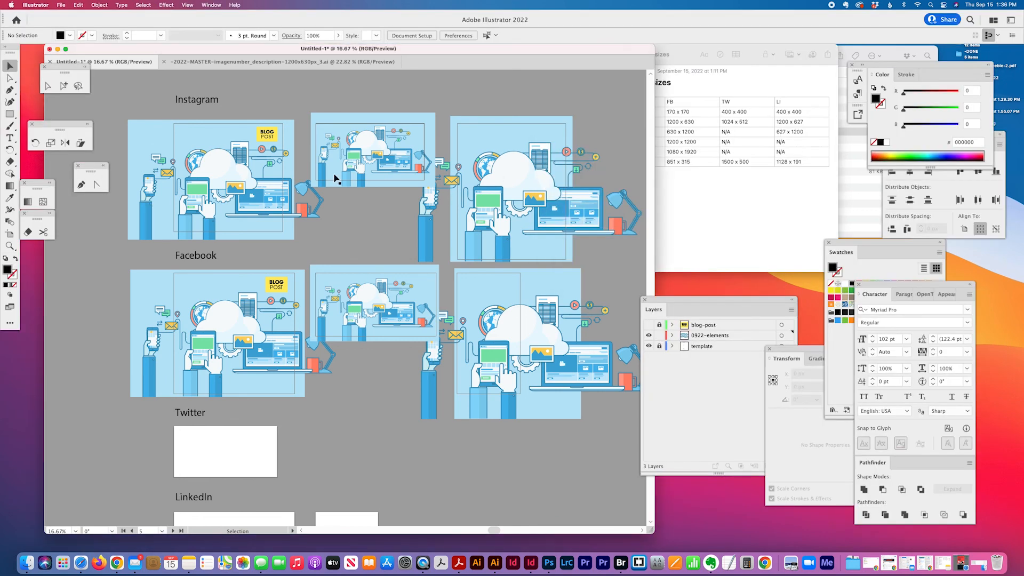